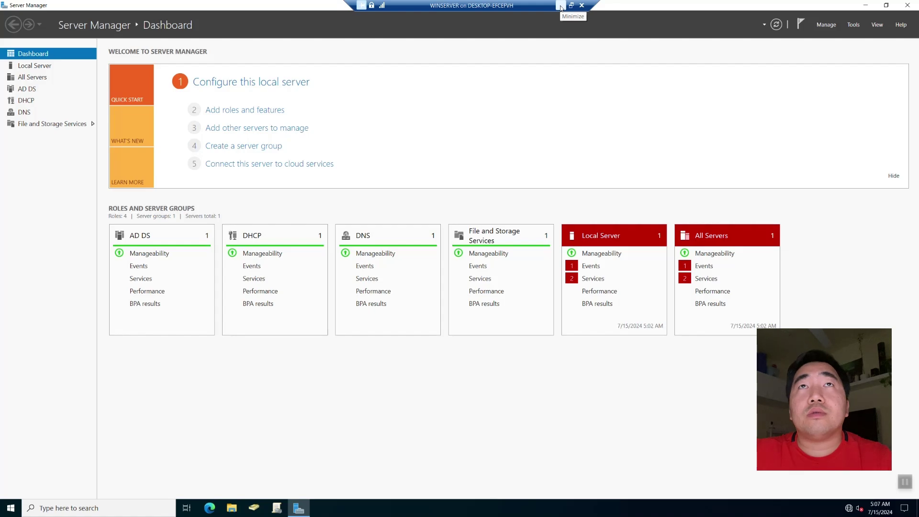
Minimize the WINSERVER remote session to reveal the host desktop with both client VMs
left_click(561, 6)
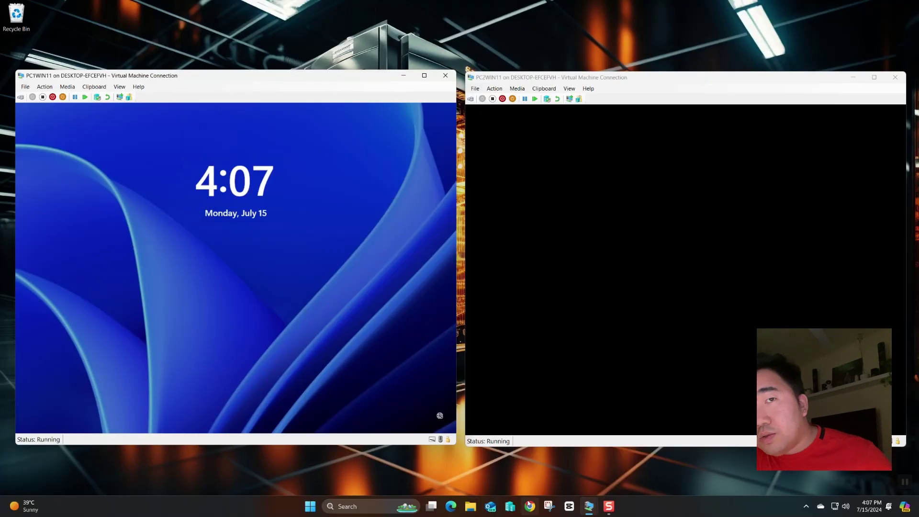
Open a new Edge InPrivate window from the taskbar icon and go to google.com
right_click(451, 506)
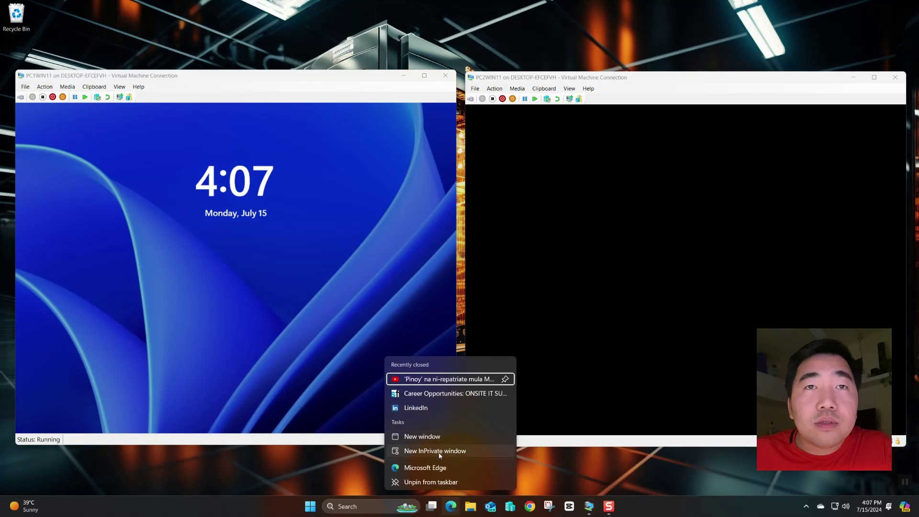
left_click(434, 451)
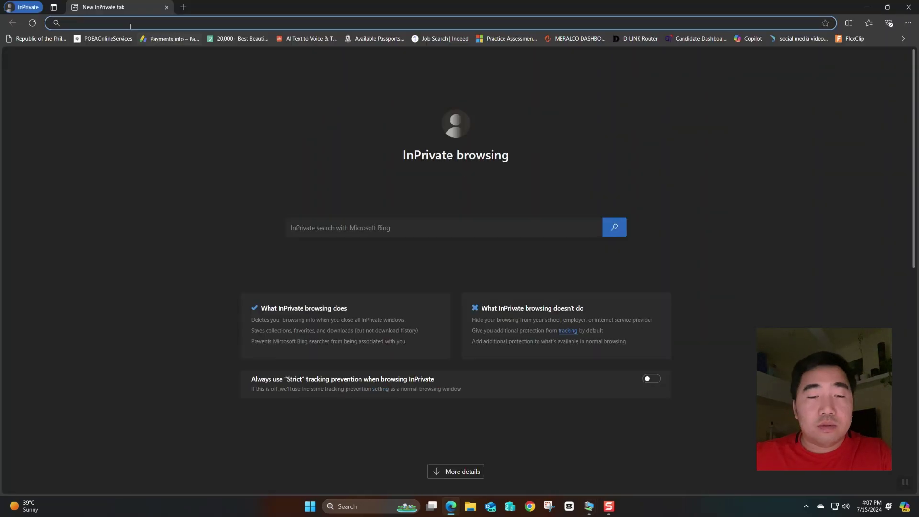
type("google.com")
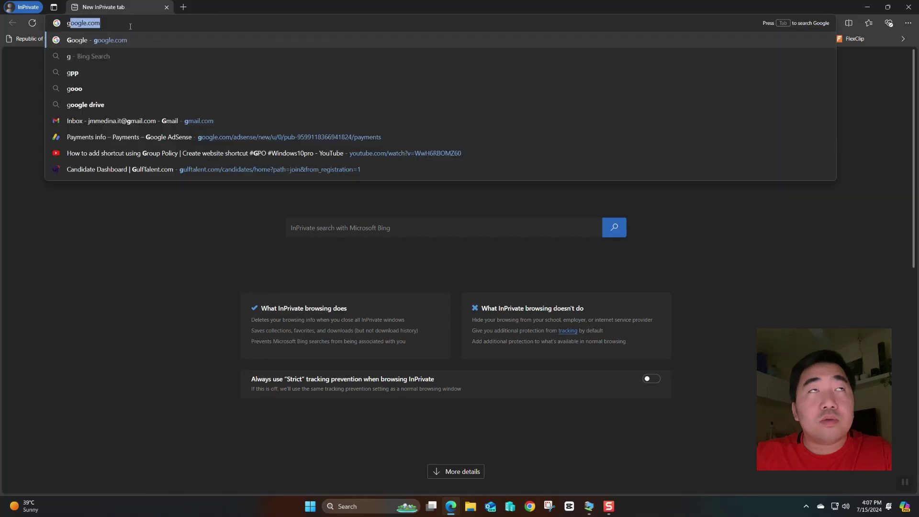
key("Return")
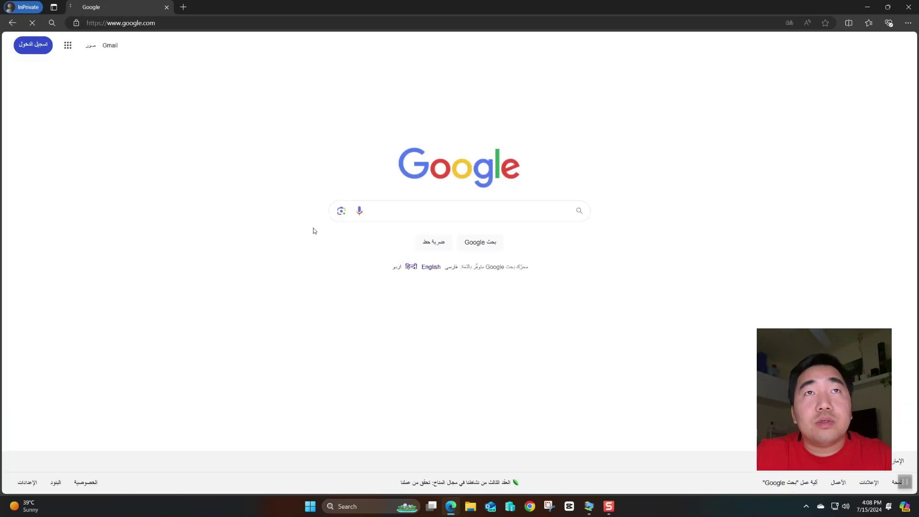
Search Google for 'google chrome msi' and open the Enterprise Browser Download for Windows & Mac result
left_click(371, 217)
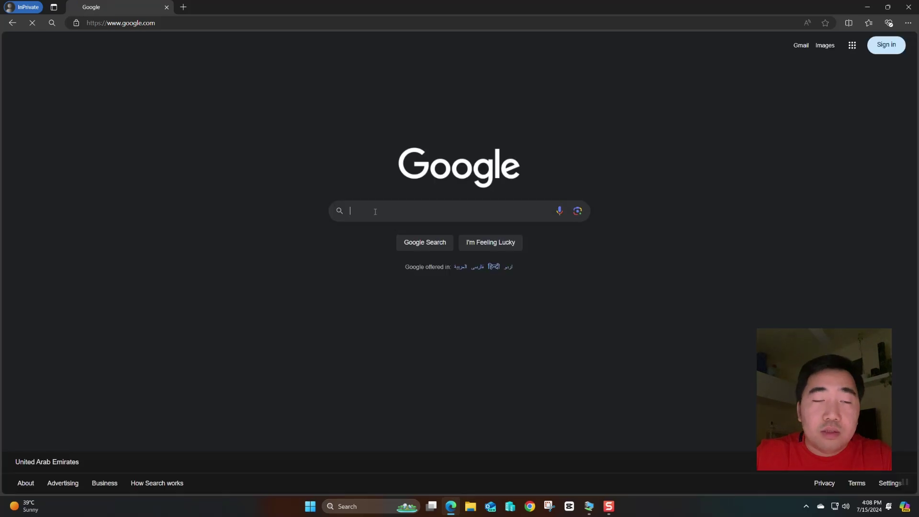
left_click(377, 211)
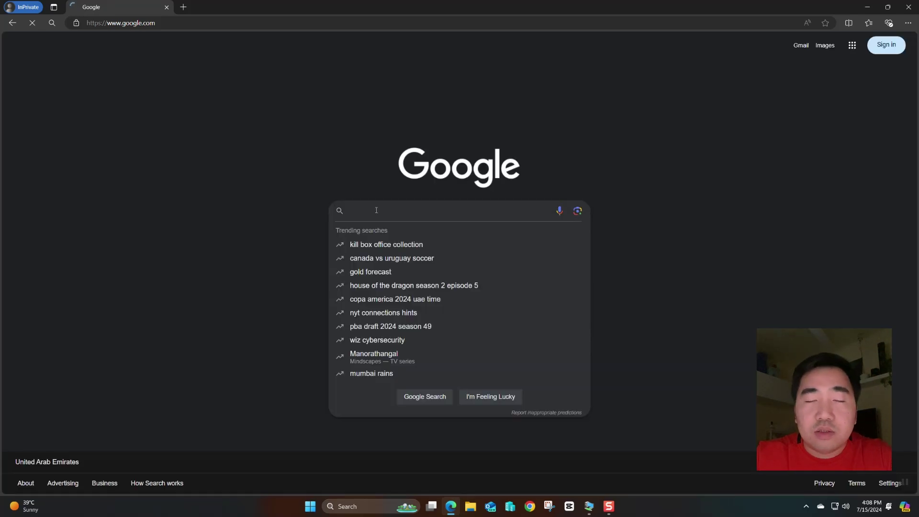
type("google")
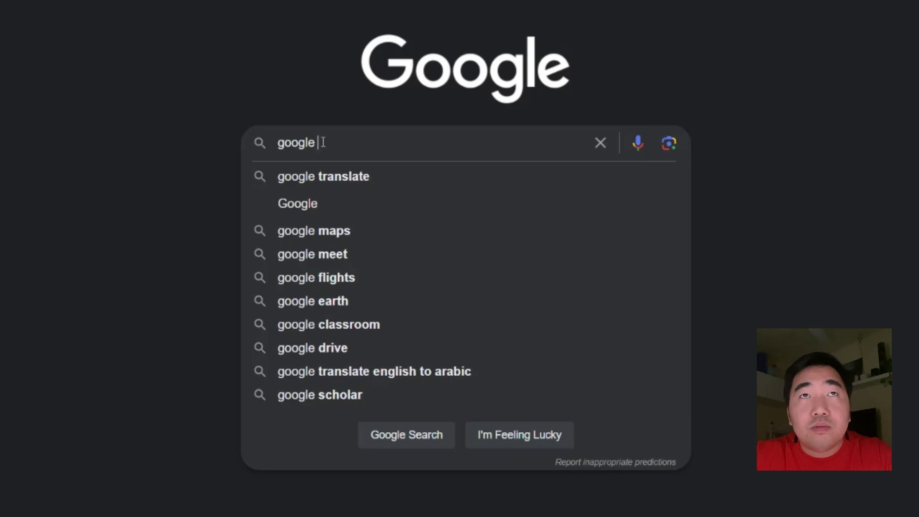
type(" chrome msi")
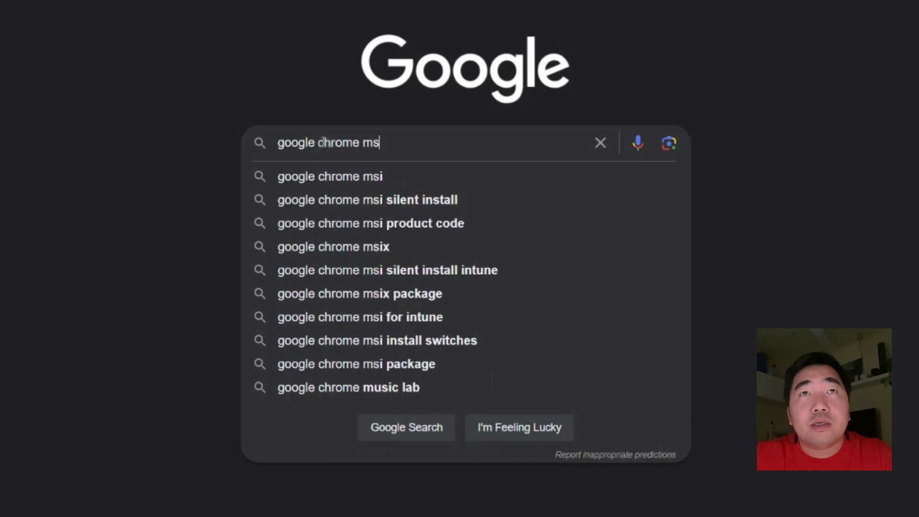
key("Return")
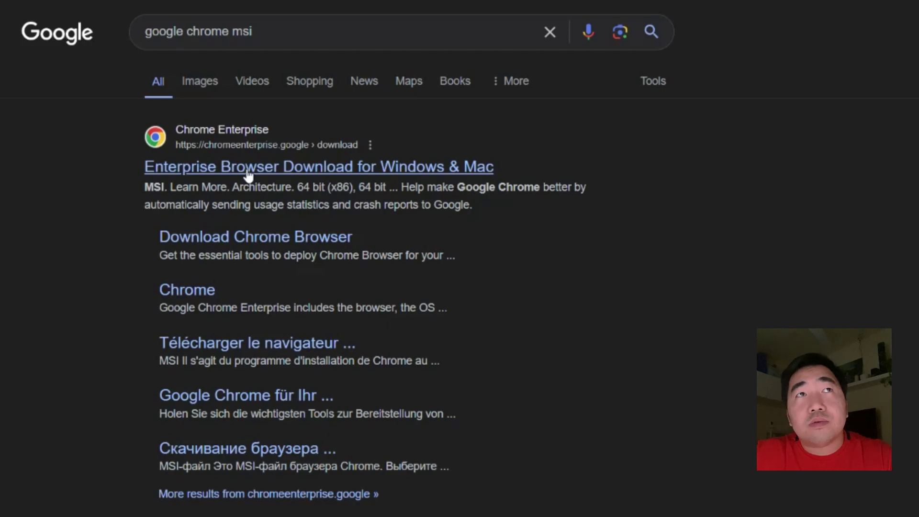
left_click(248, 176)
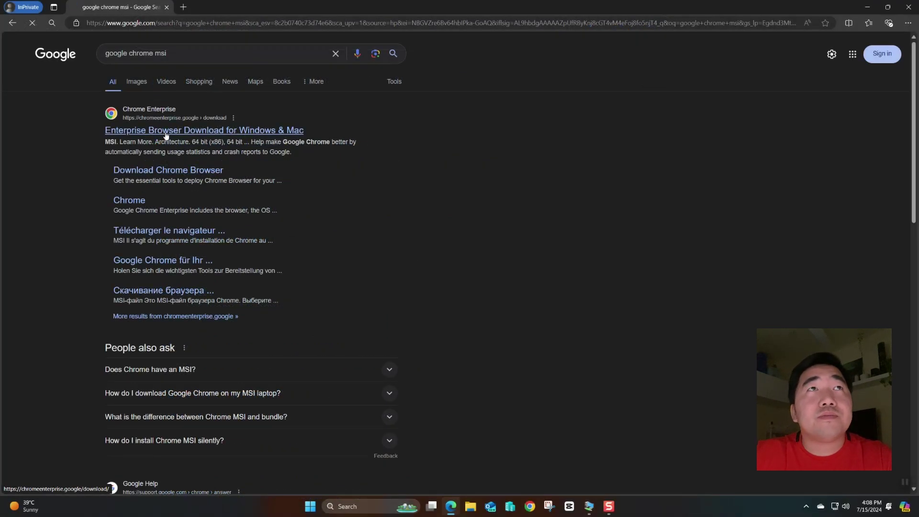
In a new tab, go to Google and search for 'firefox msi'
left_click(183, 7)
type("google.com")
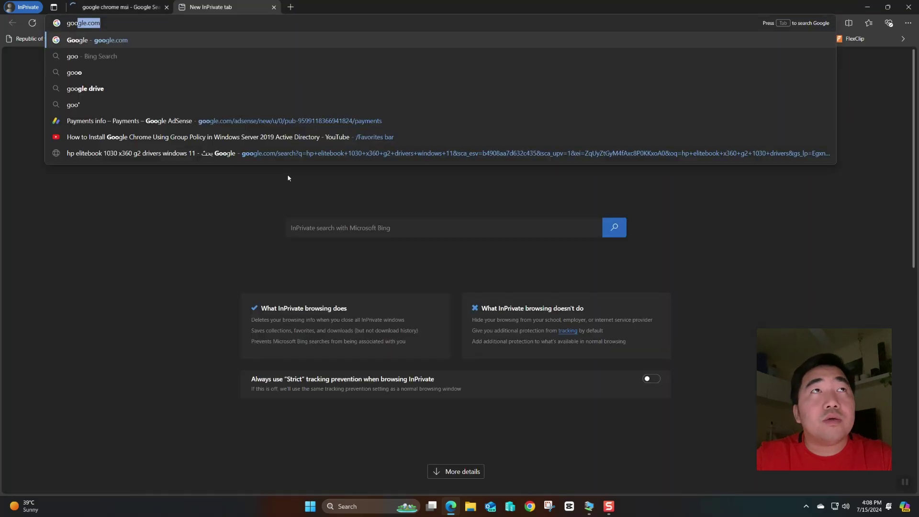
key("Return")
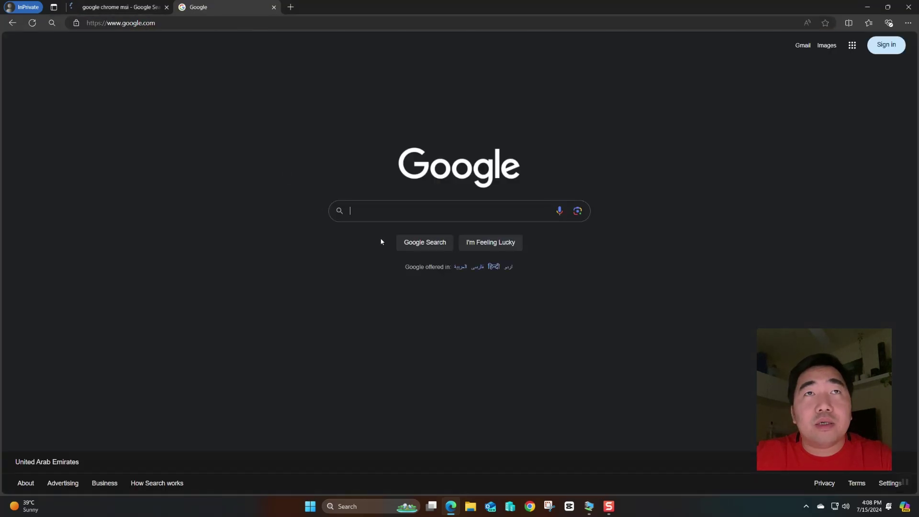
left_click(376, 212)
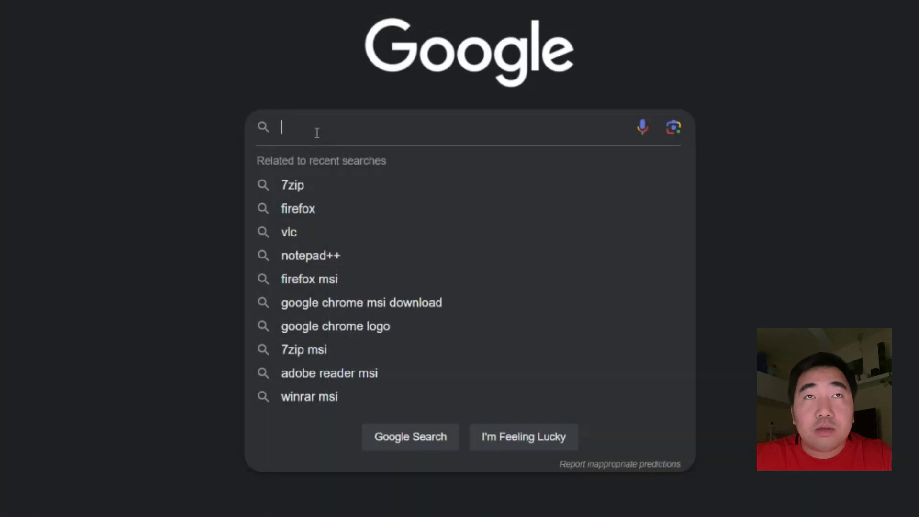
type("firef")
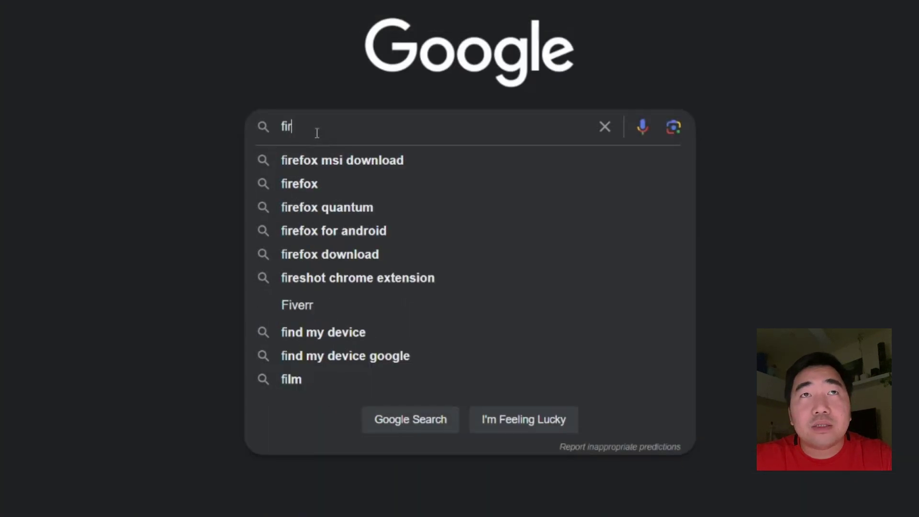
type("ox msi")
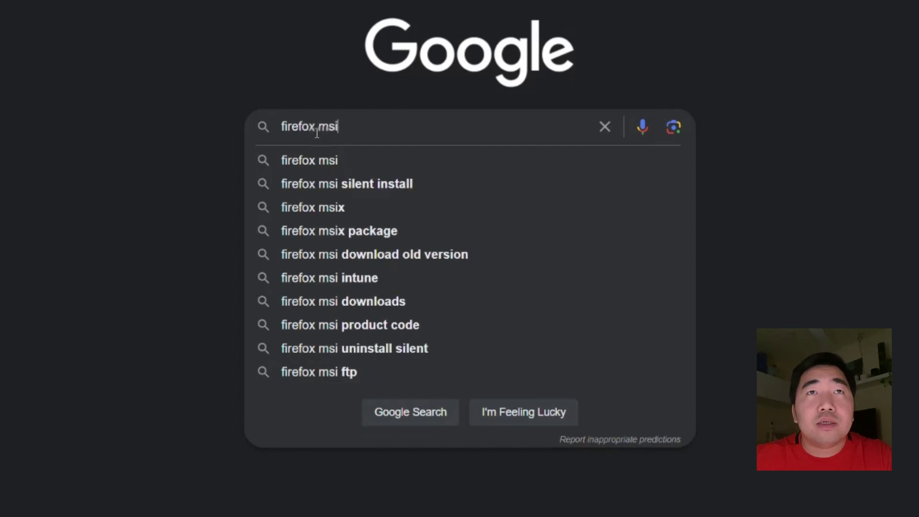
key("Return")
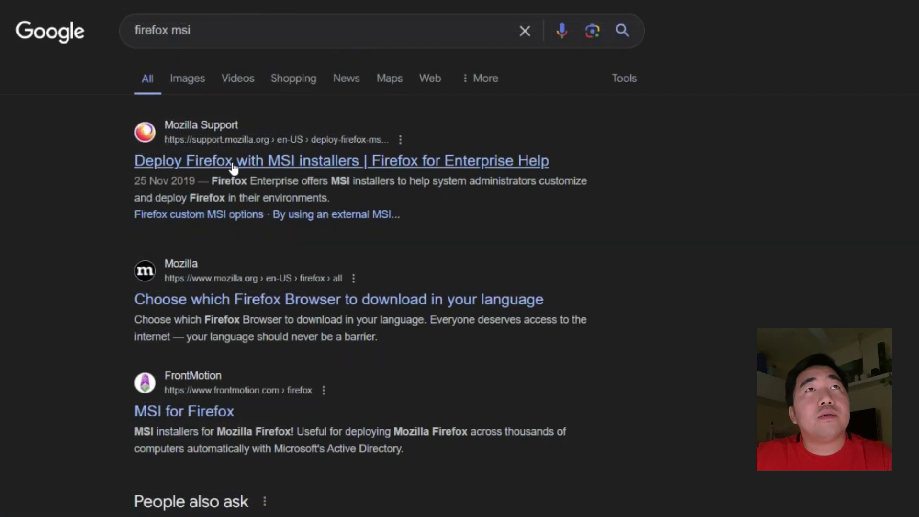
Return to the Chrome Enterprise page and bring up the Download Chrome options
left_click(110, 7)
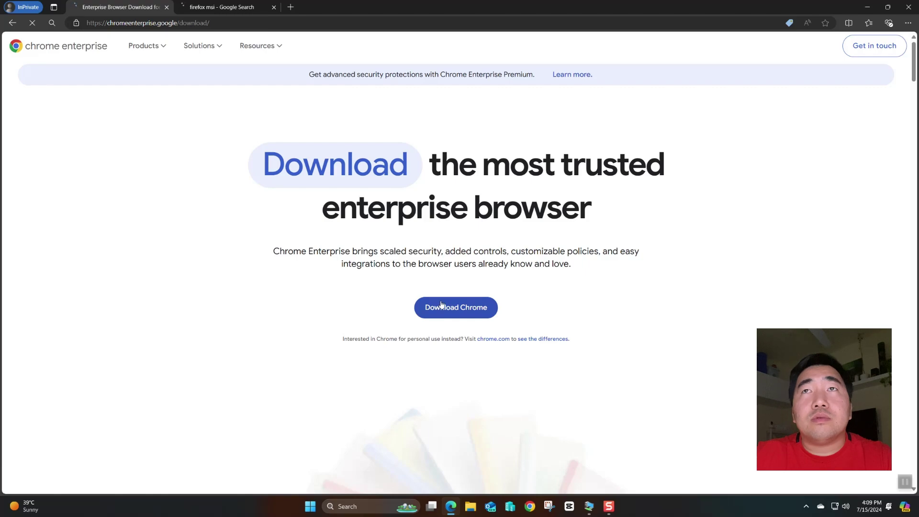
scroll(378, 279, "down", 2)
scroll(342, 280, "down", 8)
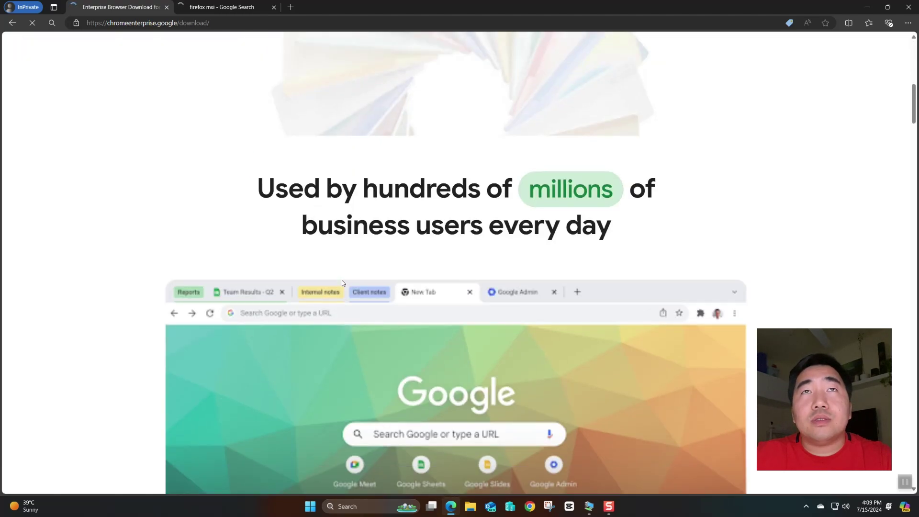
scroll(342, 281, "up", 10)
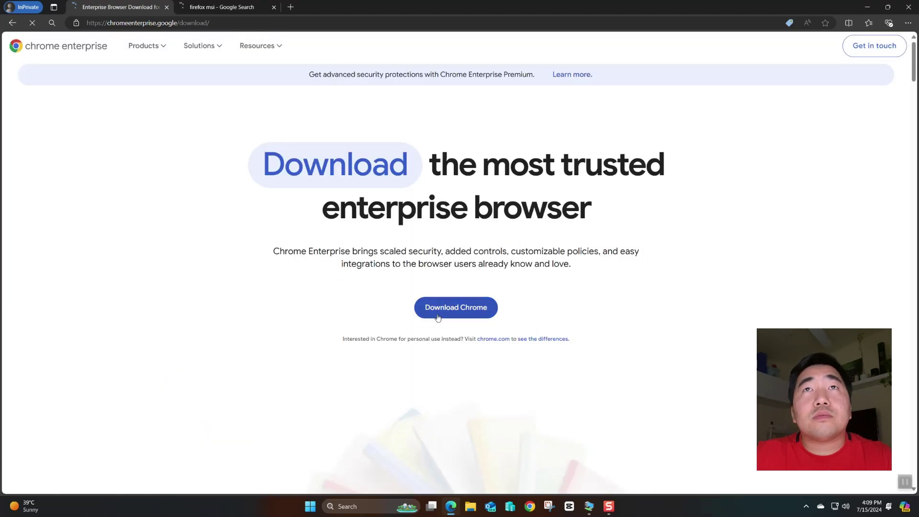
left_click(435, 318)
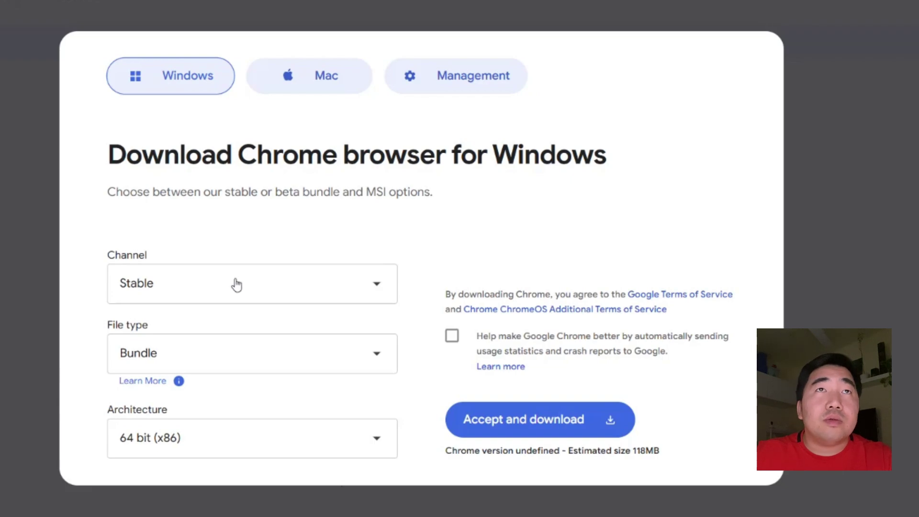
Choose Stable channel, MSI file type and 64 bit (x86) architecture, then close the tab
left_click(215, 292)
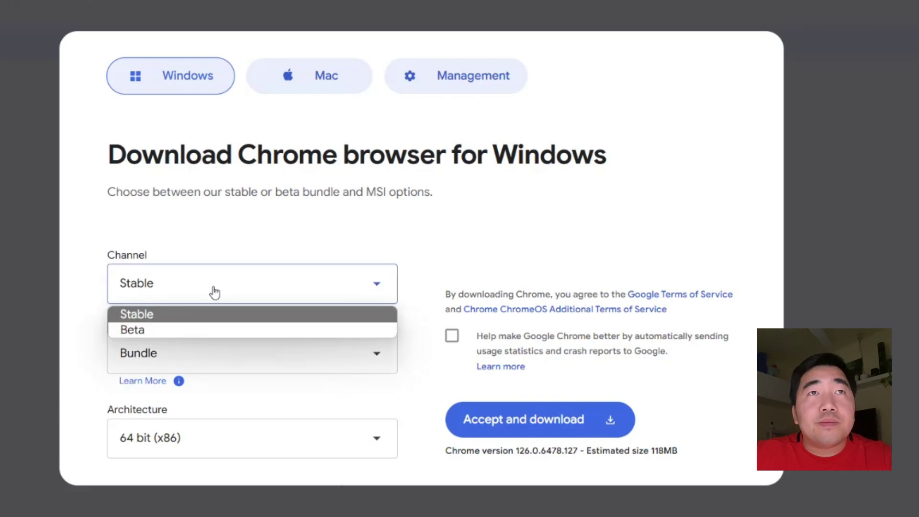
left_click(215, 292)
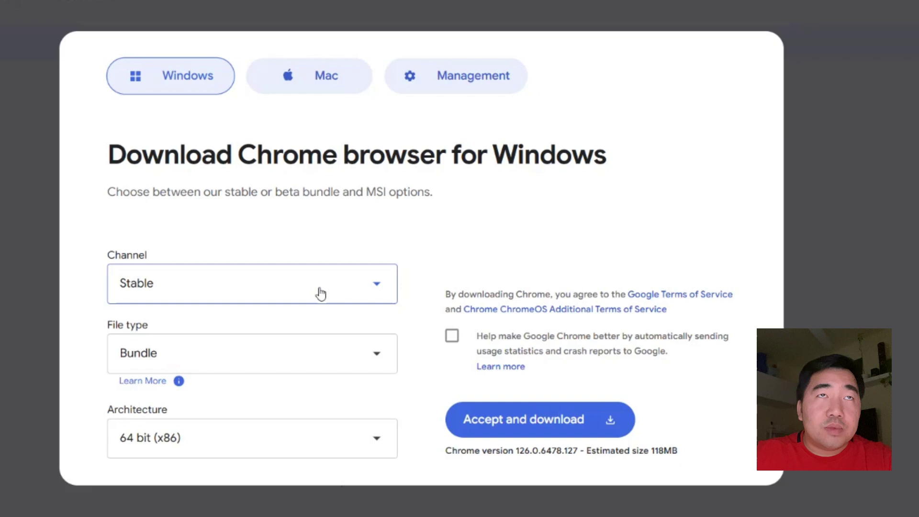
left_click(218, 357)
left_click(173, 402)
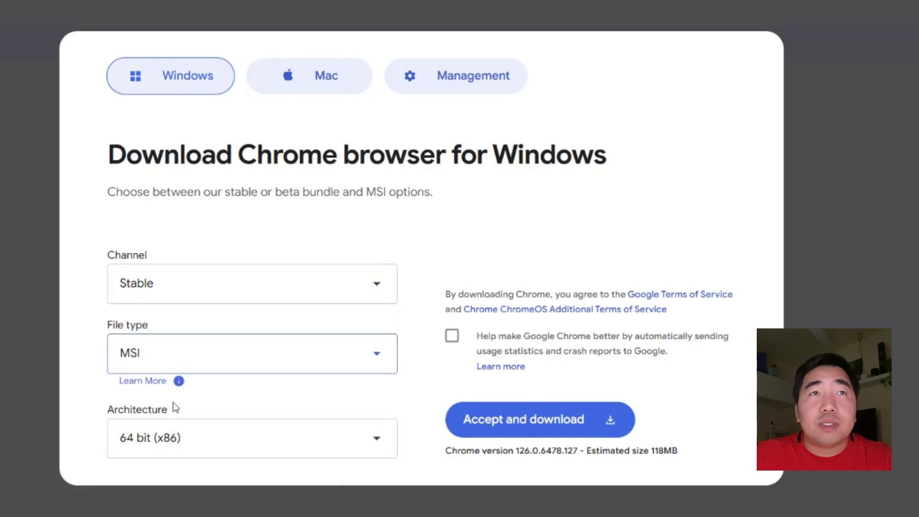
left_click(227, 445)
left_click(186, 473)
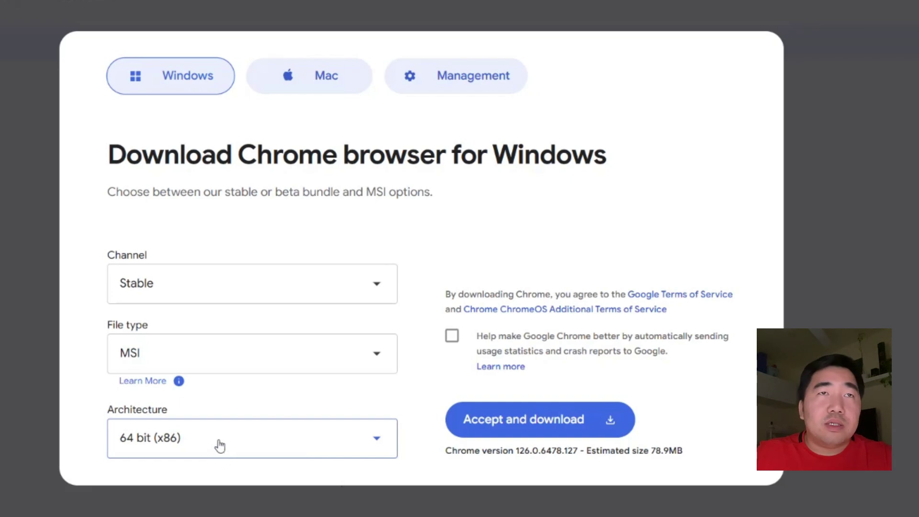
left_click(220, 445)
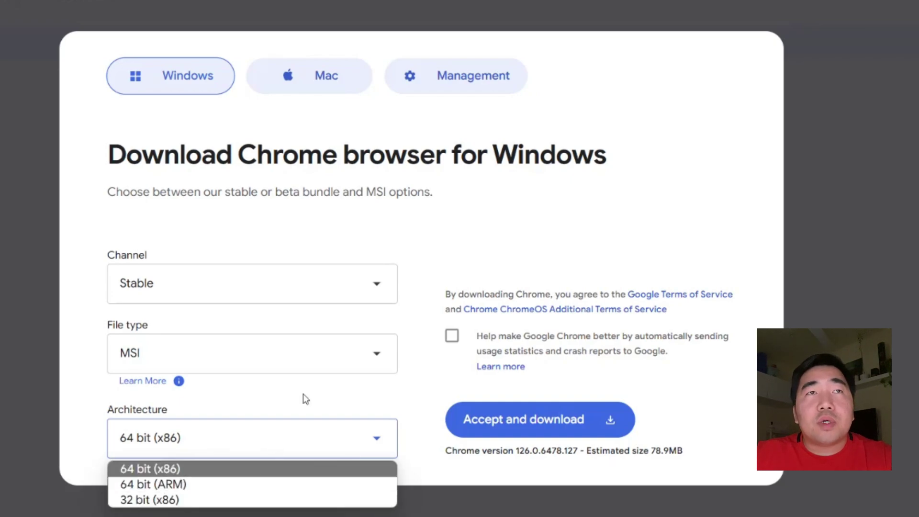
left_click(71, 378)
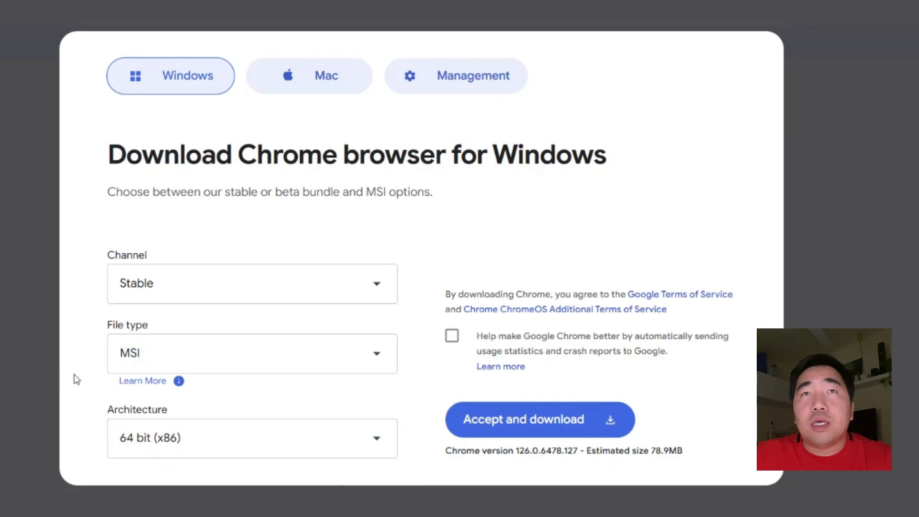
left_click(452, 339)
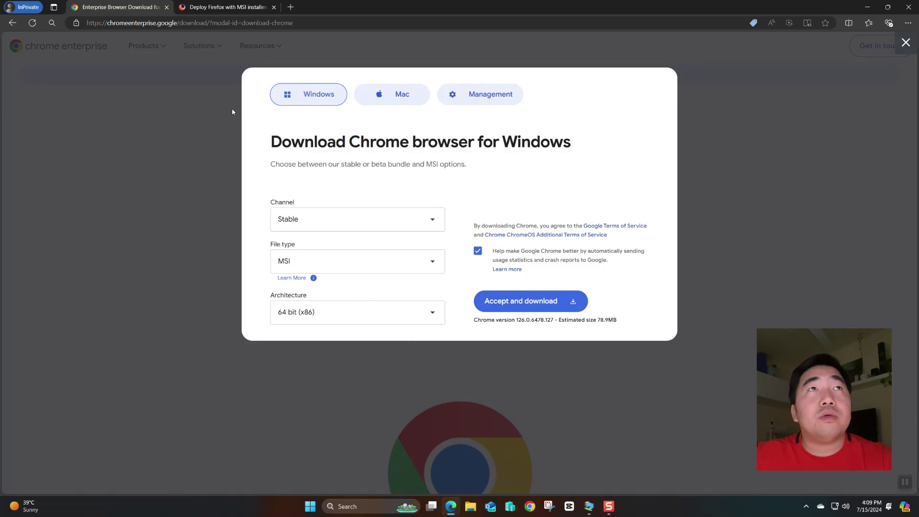
left_click(167, 7)
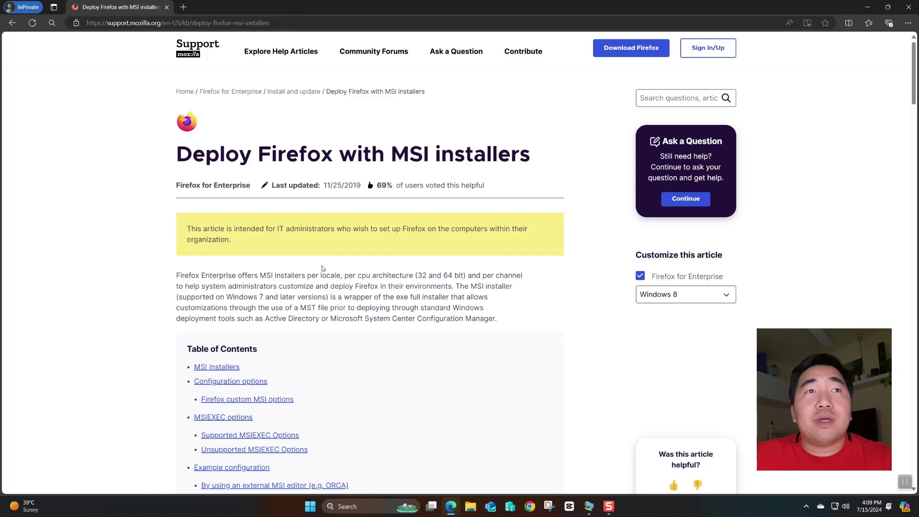
Jump to the article's MSI Installers section and follow the mozilla.org/firefox/all link
scroll(286, 267, "down", 2)
left_click(205, 278)
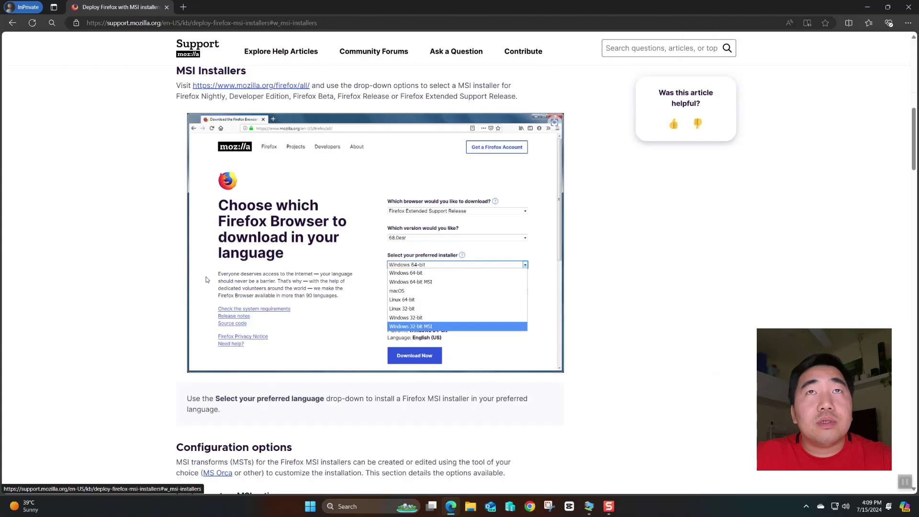
scroll(206, 279, "up", 4)
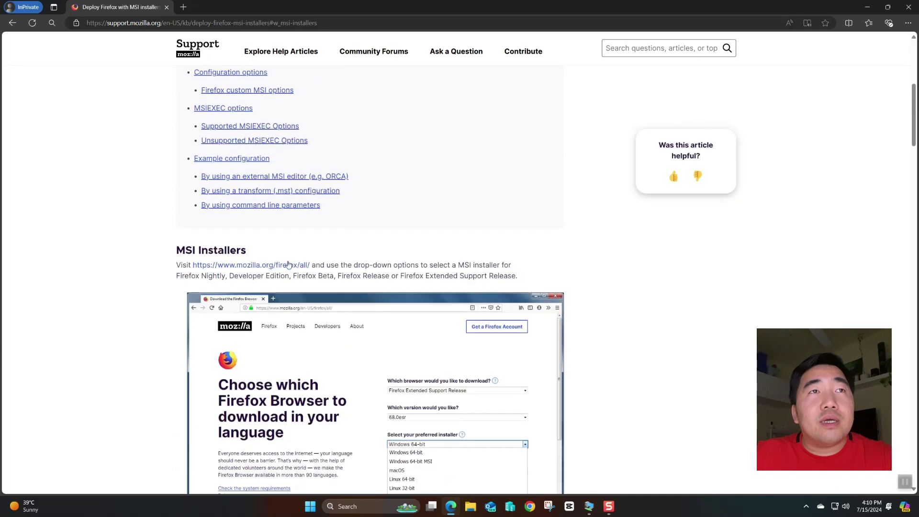
left_click(232, 268)
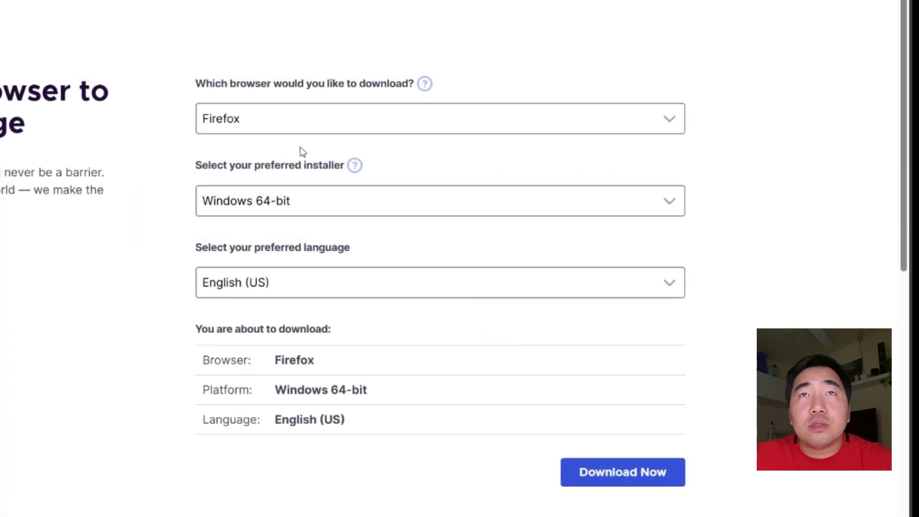
Keep the Firefox edition, choose the Windows 64-bit MSI installer, then close Edge
left_click(307, 129)
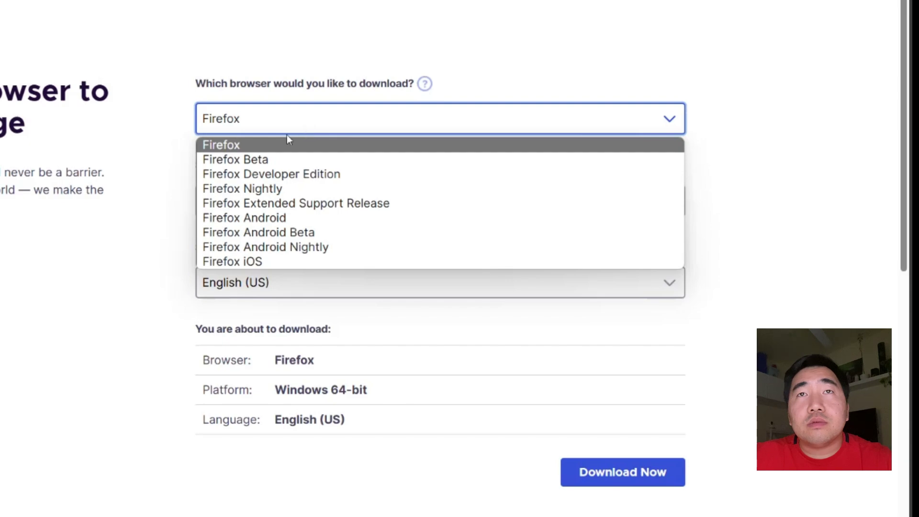
left_click(230, 146)
left_click(247, 204)
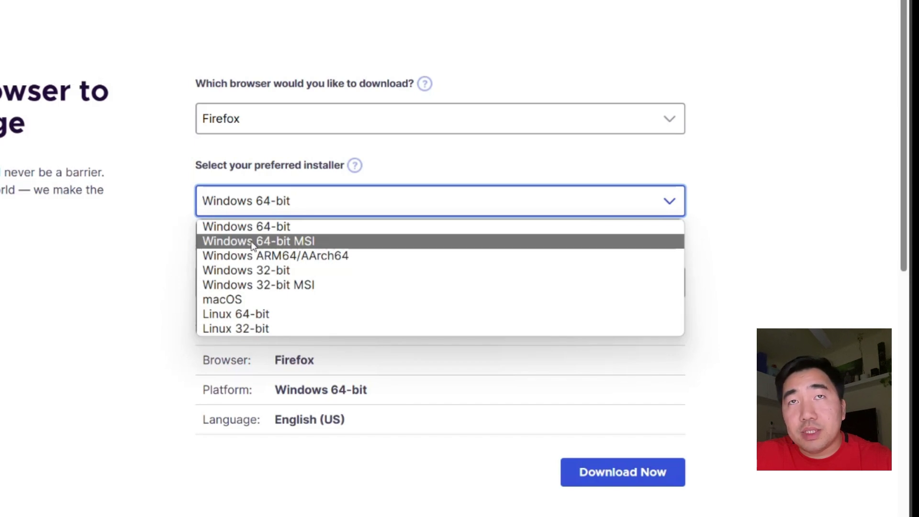
left_click(253, 244)
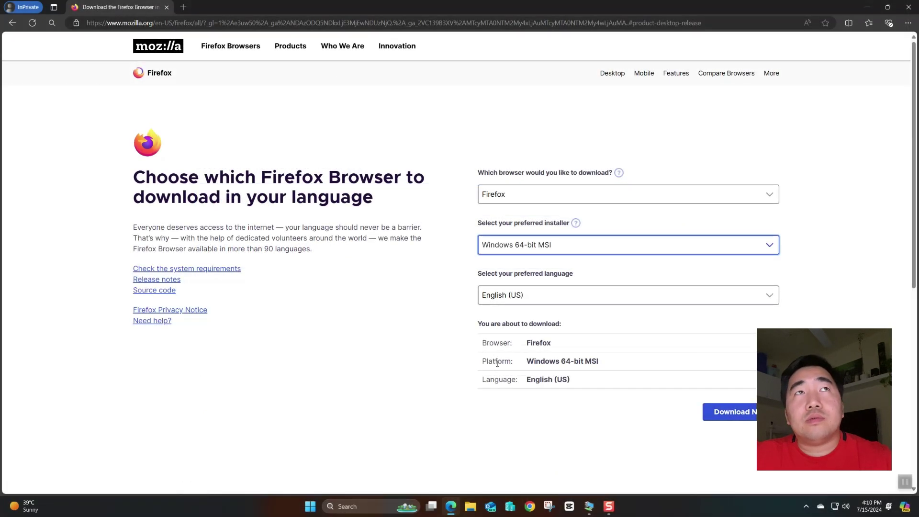
left_click(166, 8)
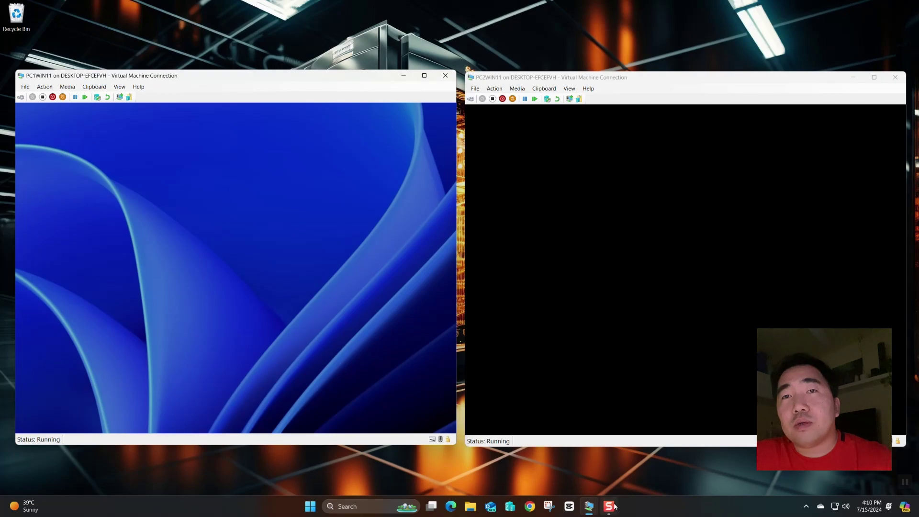
Bring WINSERVER forward and launch Active Directory Users and Computers
mouse_move(591, 506)
left_click(523, 458)
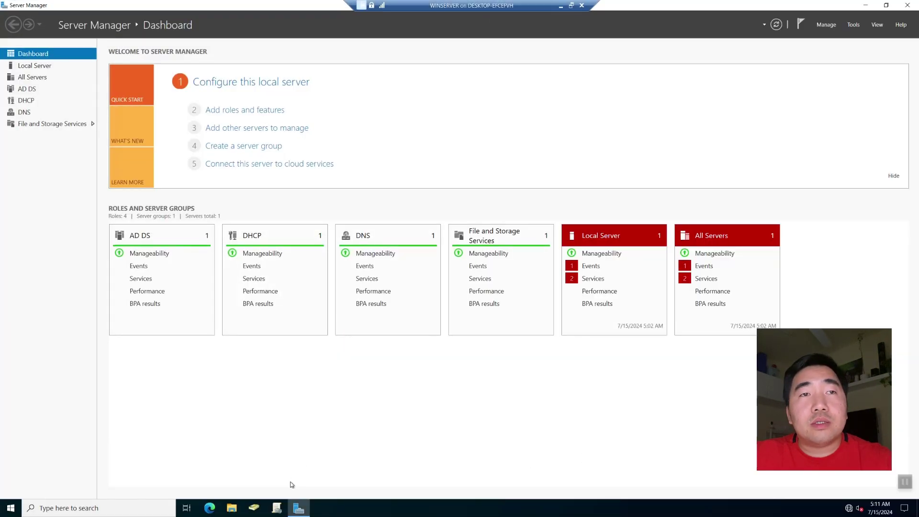
left_click(254, 511)
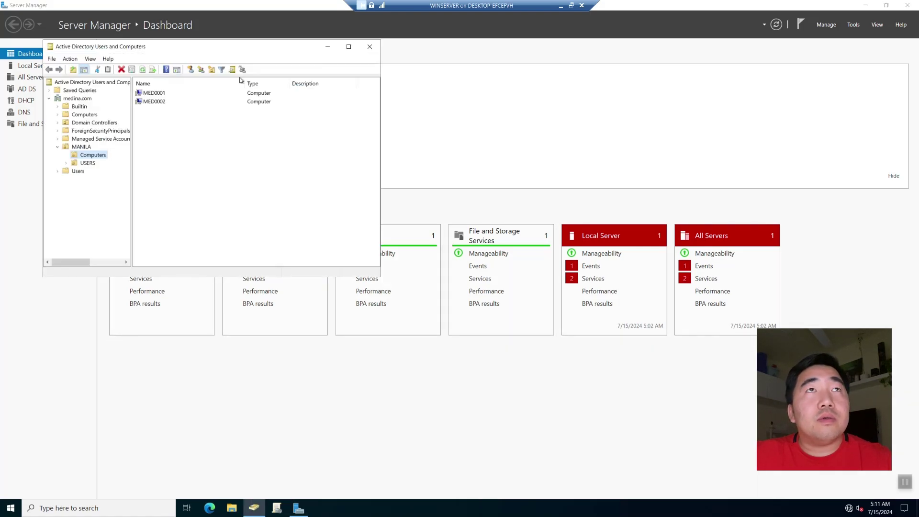
left_click_drag(233, 51, 333, 131)
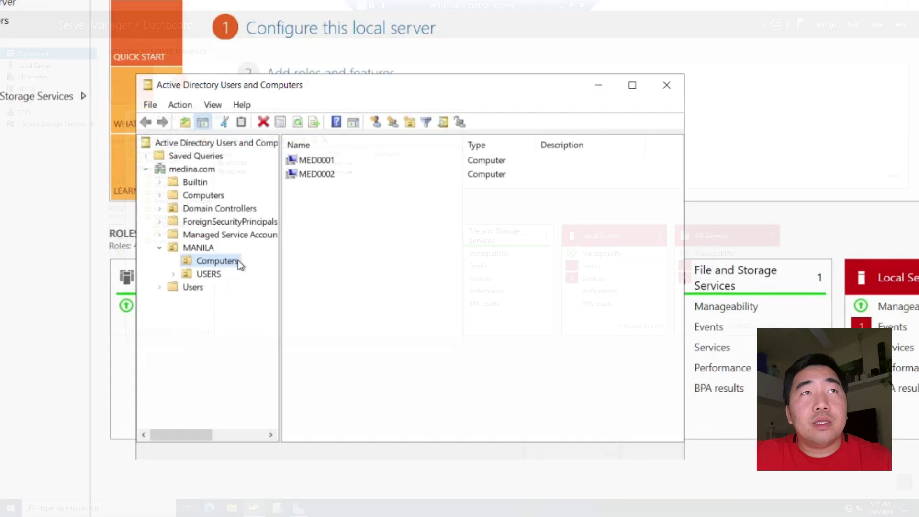
Expand MANILA, open its Computers OU and highlight MED0001 and MED0002
left_click(164, 218)
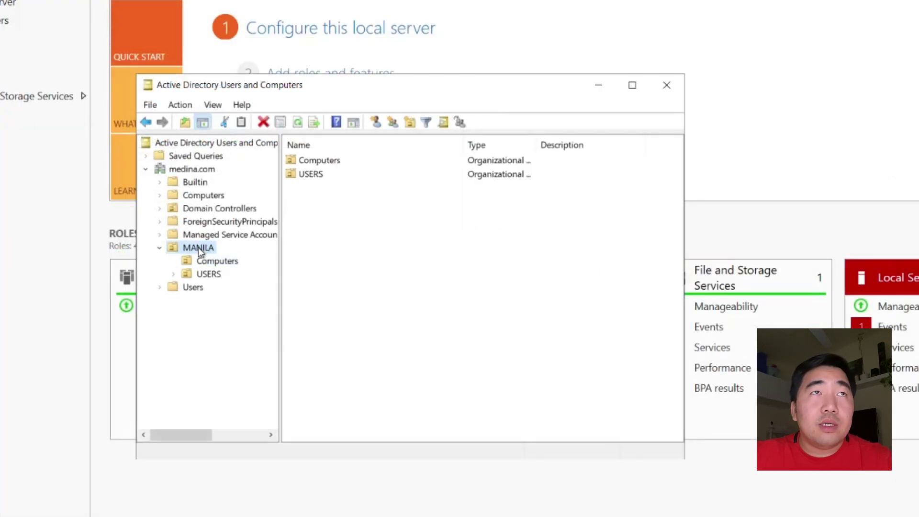
left_click(203, 265)
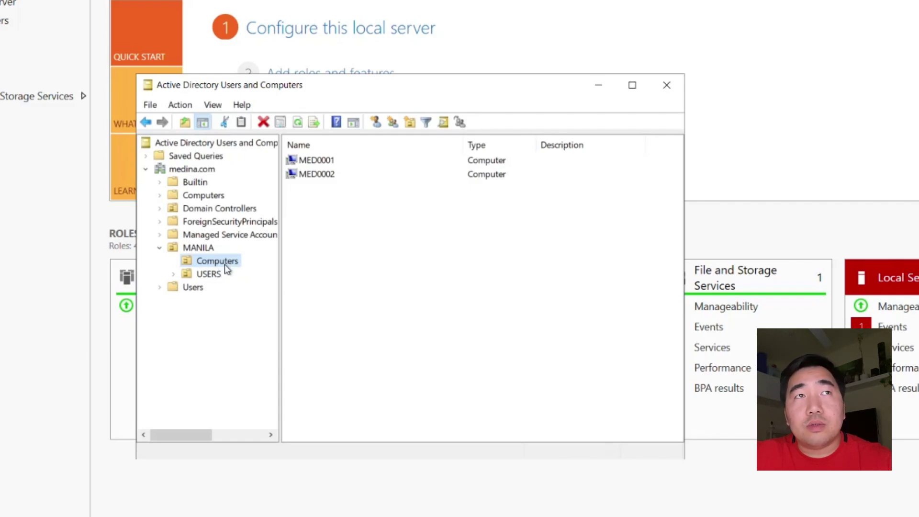
left_click(225, 264)
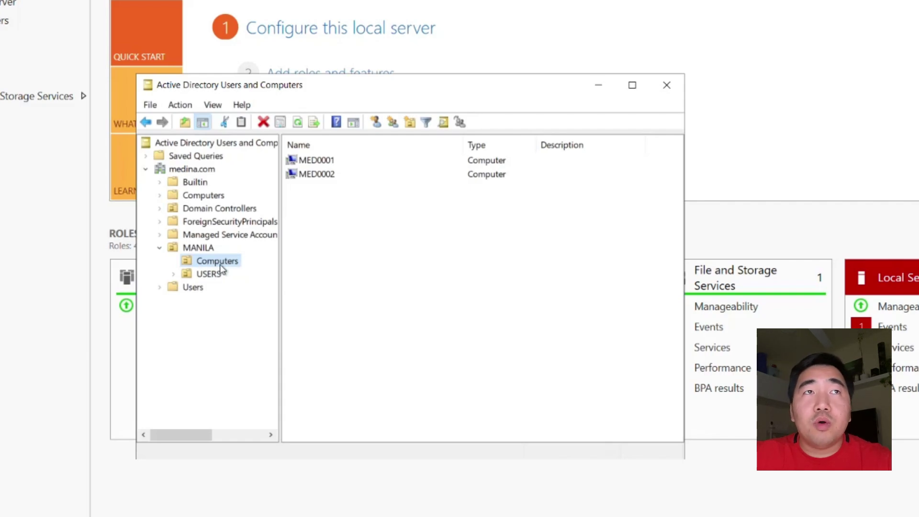
left_click(187, 268)
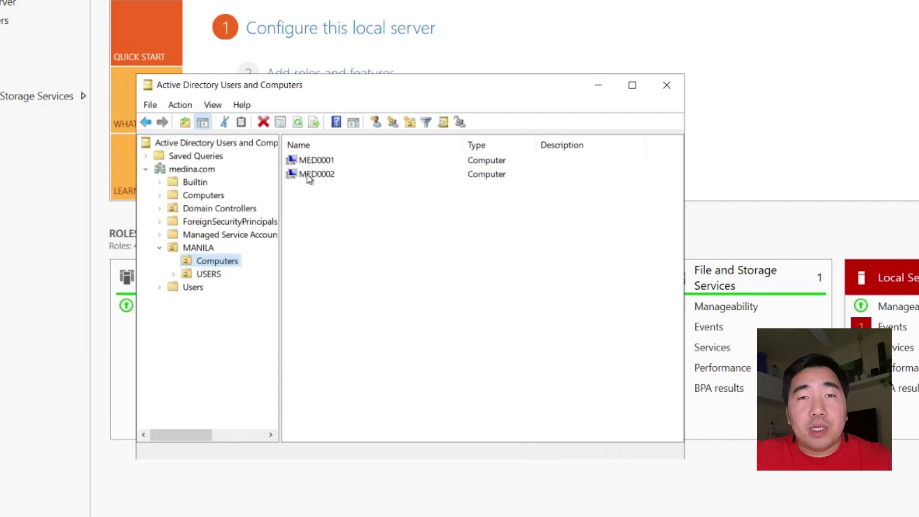
left_click(311, 162)
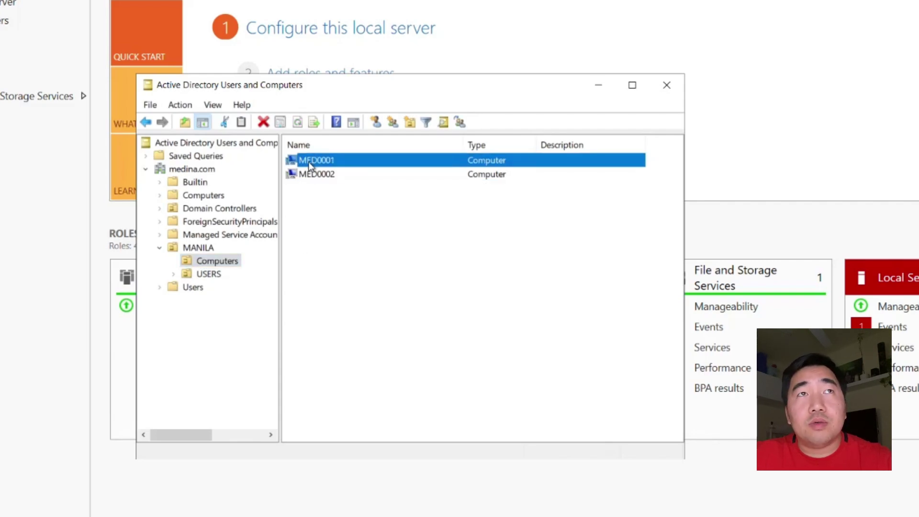
left_click(311, 176)
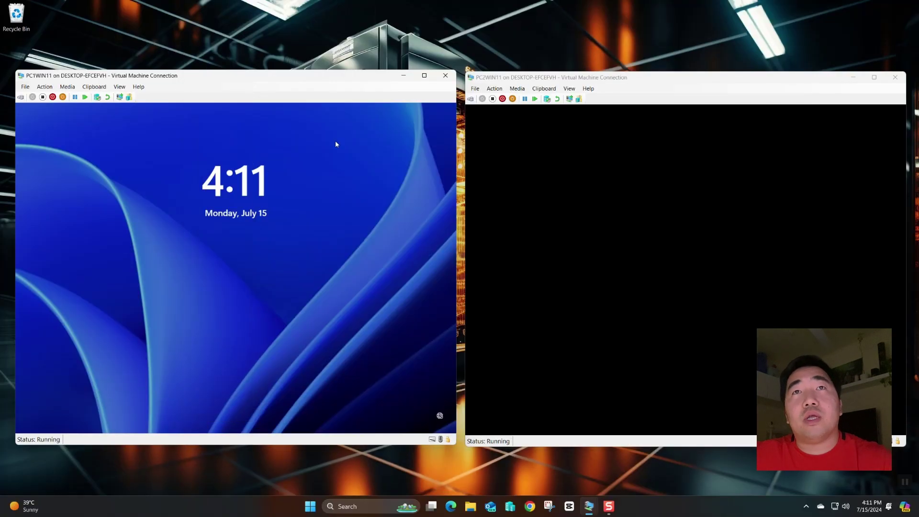
Wake the PC1WIN11 and PC2WIN11 clients to their password sign-in screens
left_click(336, 144)
left_click(617, 228)
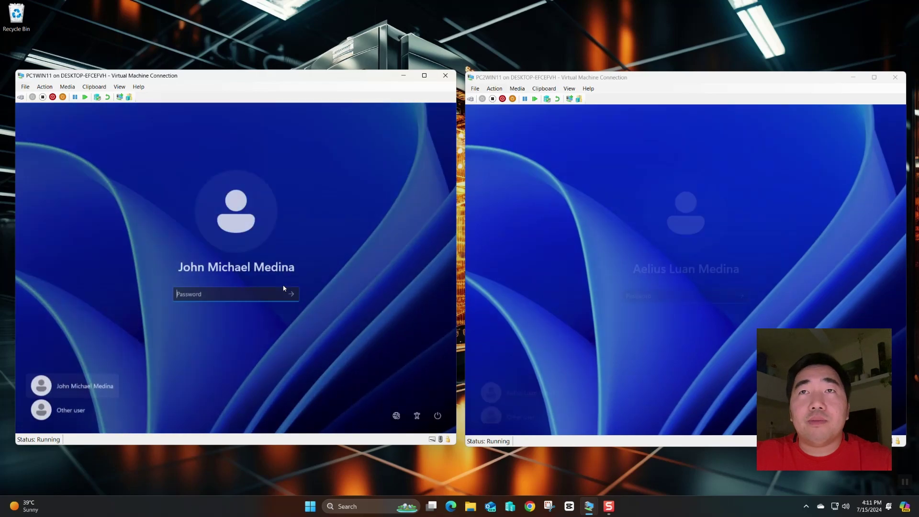
left_click(545, 281)
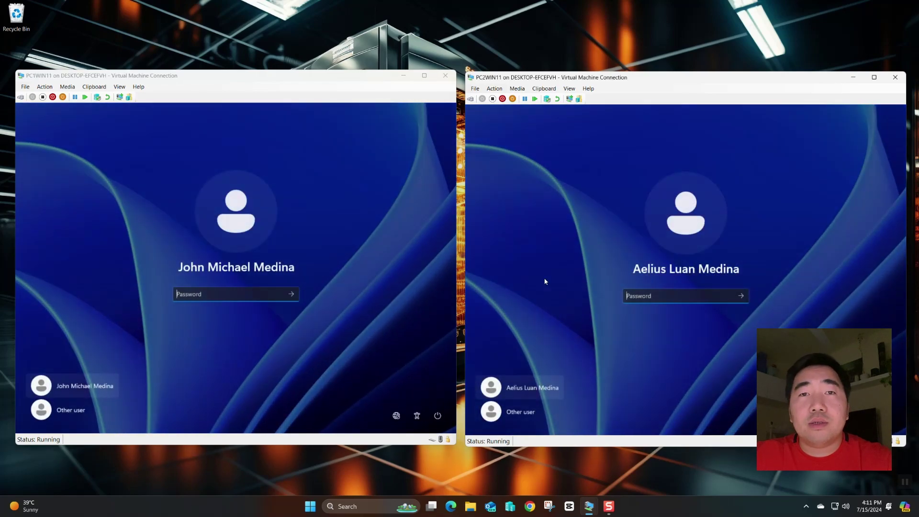
Bring WINSERVER back to the front and switch it to full screen with Ctrl+Alt+Break
mouse_move(589, 506)
left_click(538, 461)
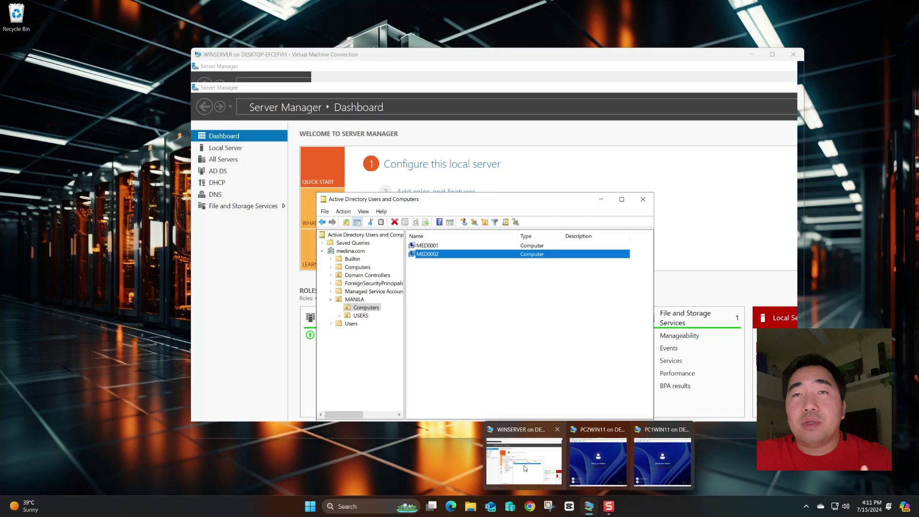
left_click(538, 461)
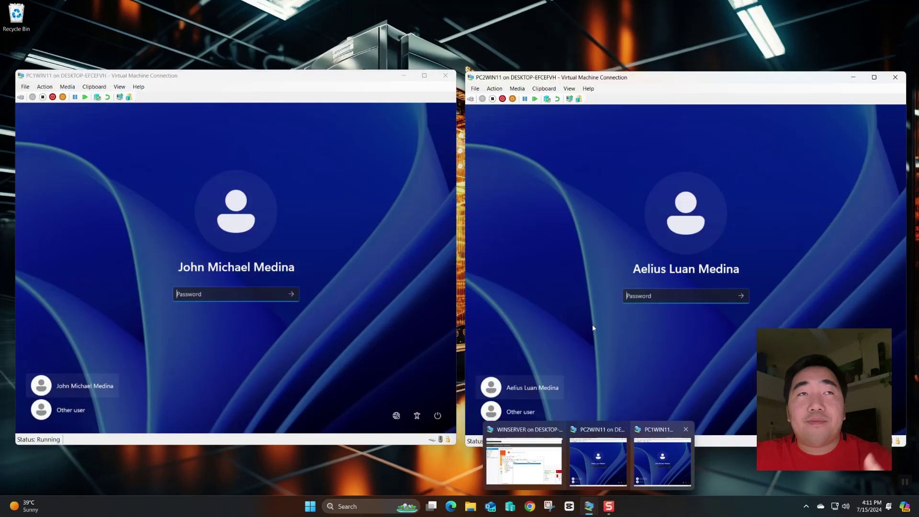
left_click(543, 458)
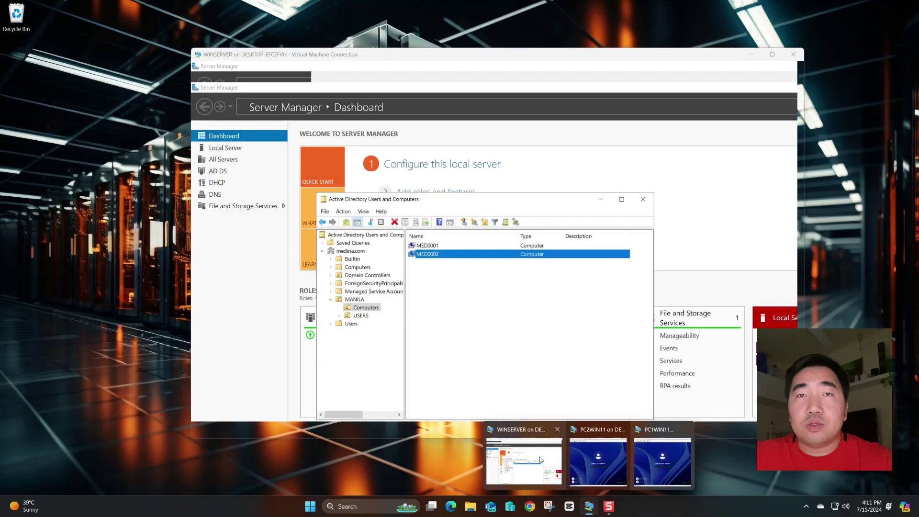
key("ctrl+alt+Break")
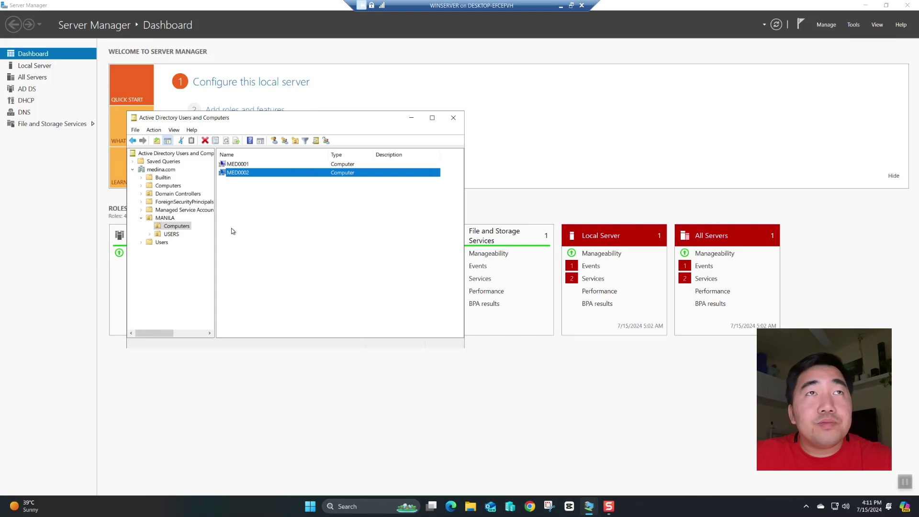
Select MANILA's Computers, highlight MED0001 and MED0002, then close Active Directory Users and Computers
left_click(249, 233)
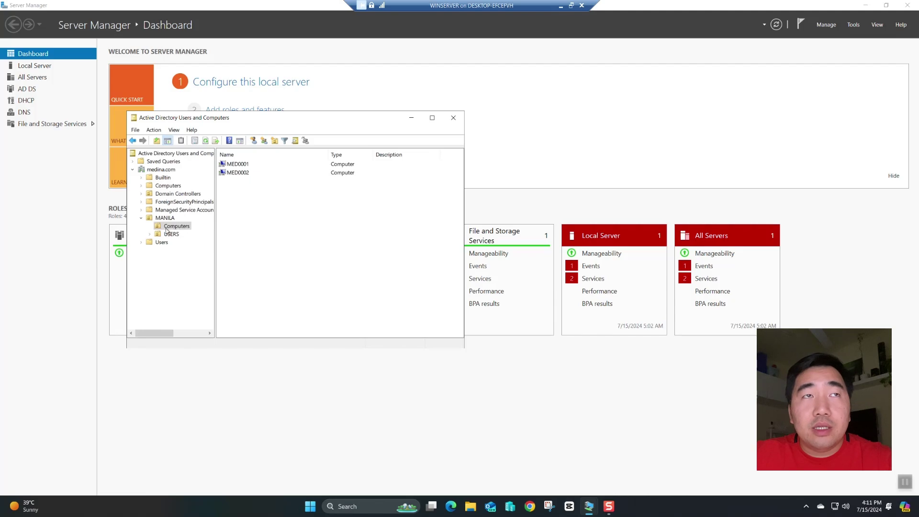
left_click(166, 229)
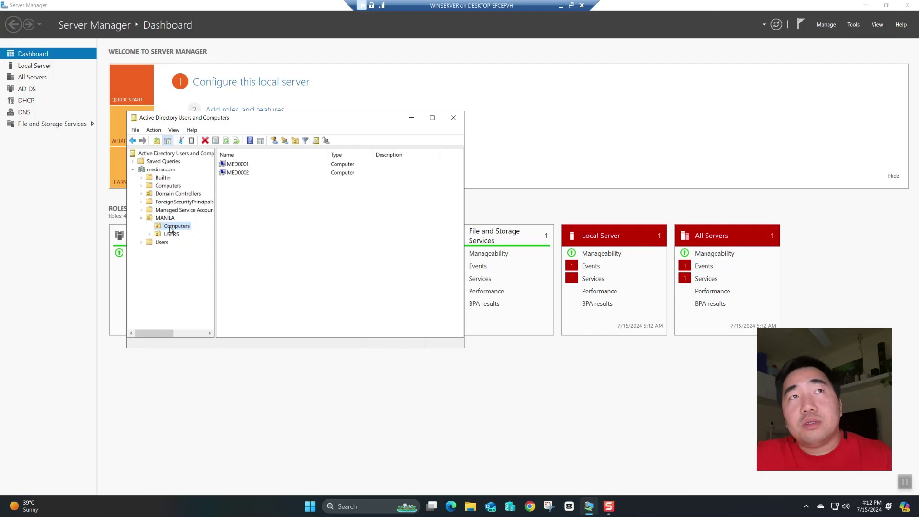
left_click(244, 165)
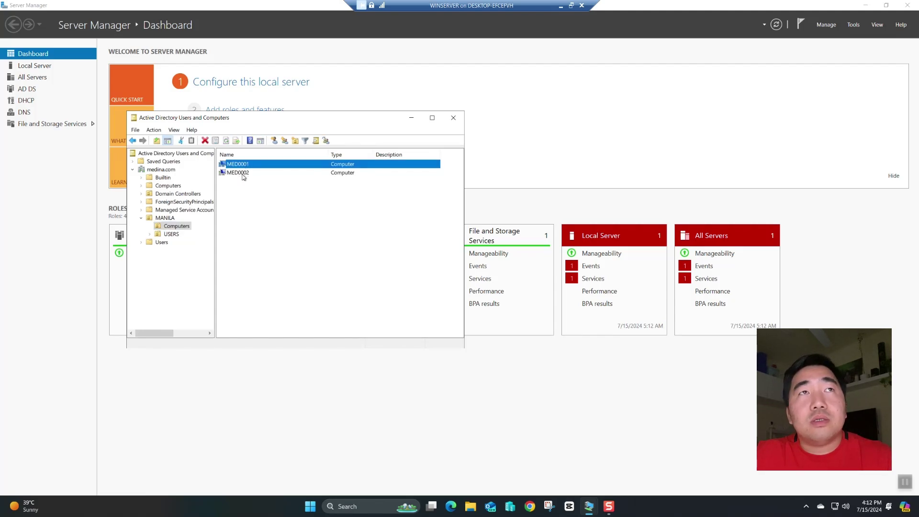
left_click(244, 173)
left_click_drag(241, 117, 372, 129)
left_click(585, 132)
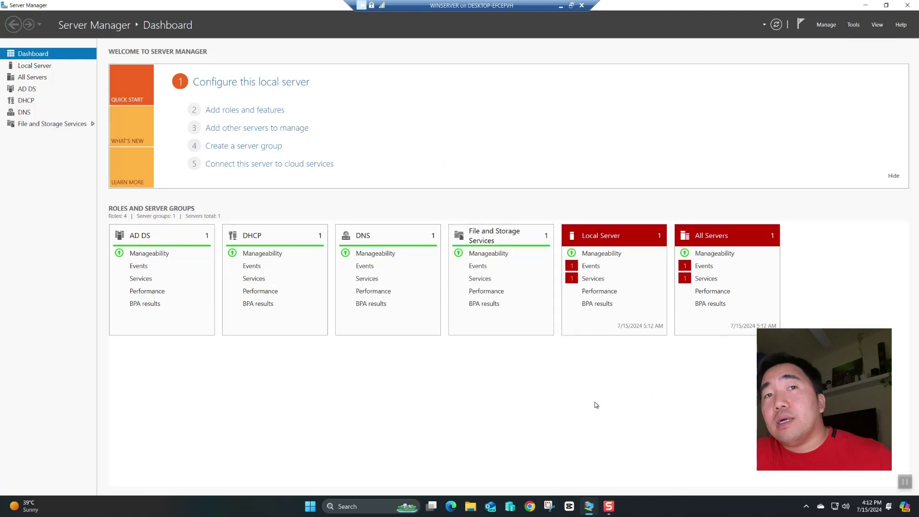
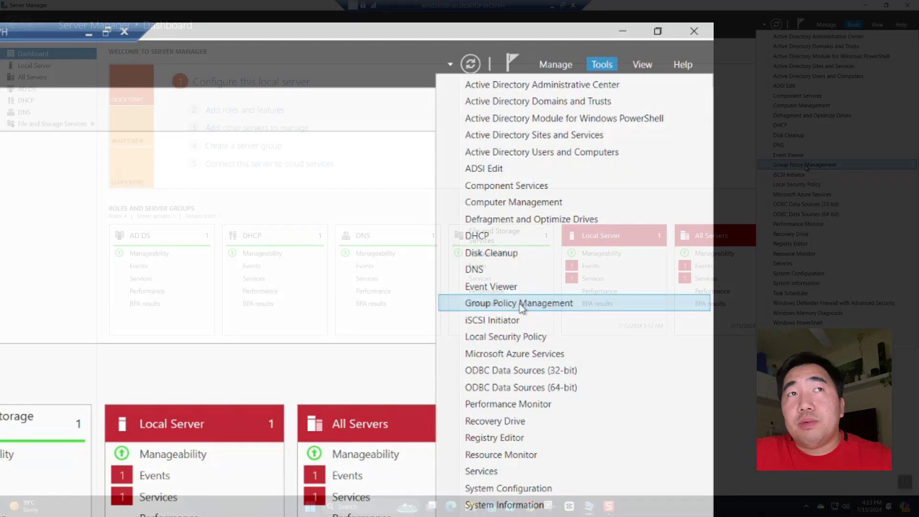
Create a new GPO named 'Google web app msi GPO' under medina.com's Group Policy Objects
left_click(519, 304)
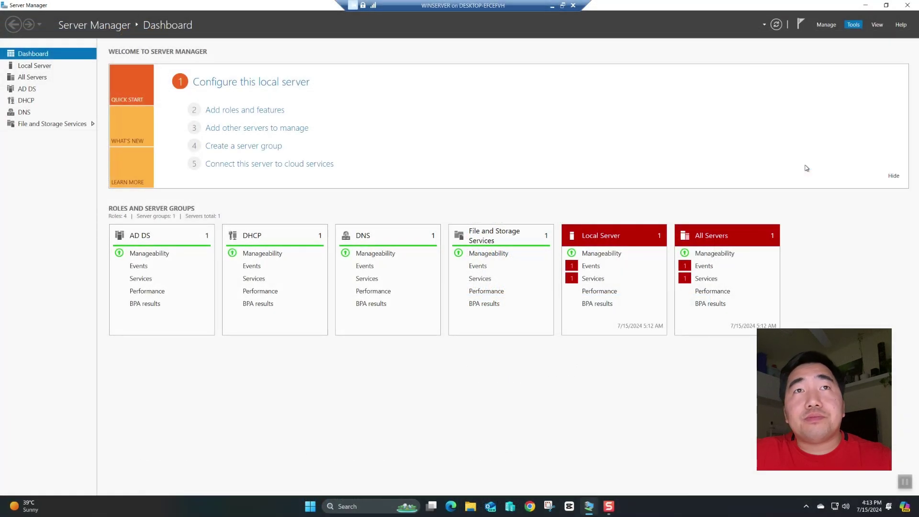
left_click_drag(259, 114, 317, 118)
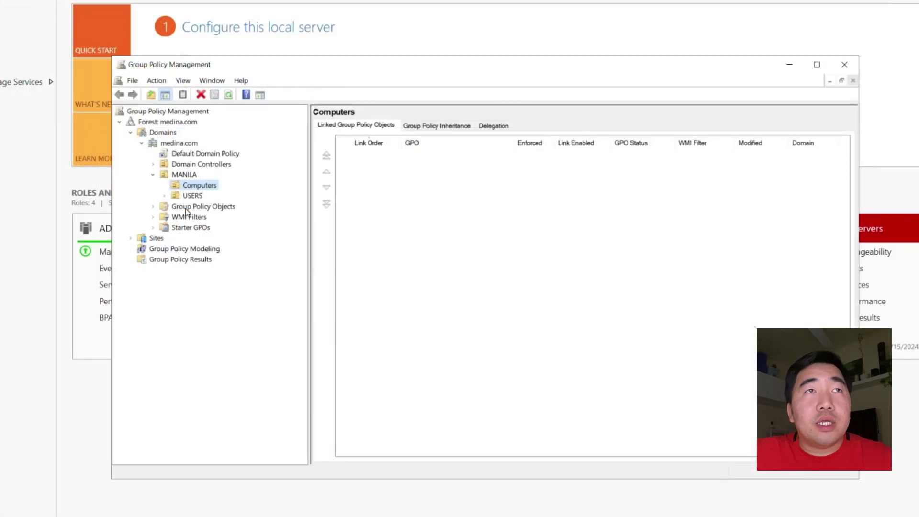
left_click(186, 208)
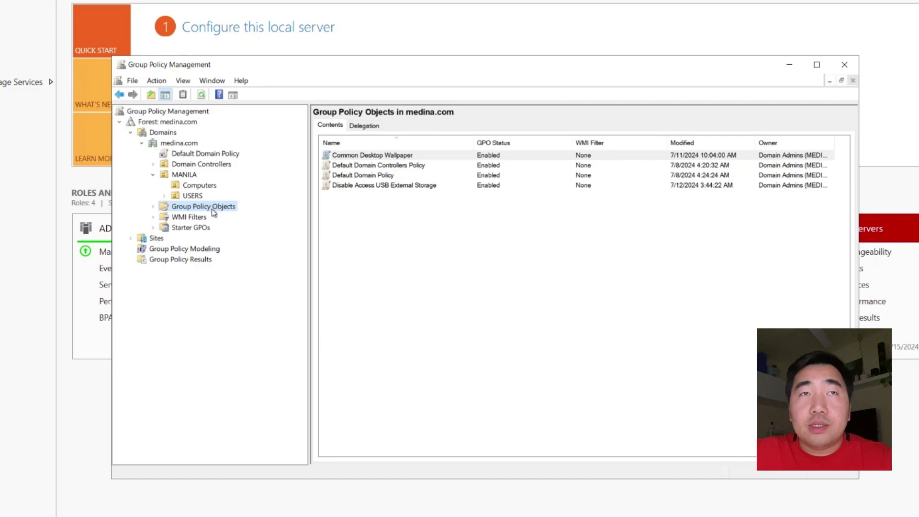
right_click(448, 287)
left_click(467, 296)
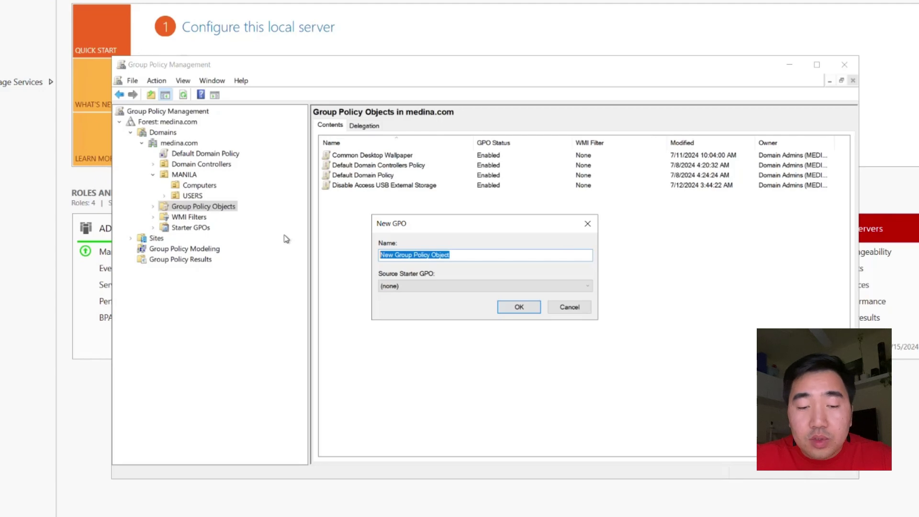
type("Google web app msi GPO")
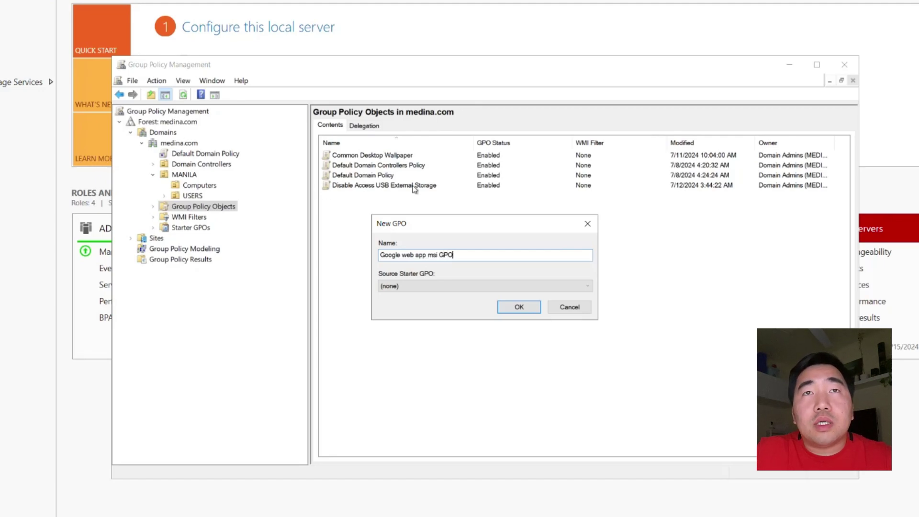
left_click(499, 305)
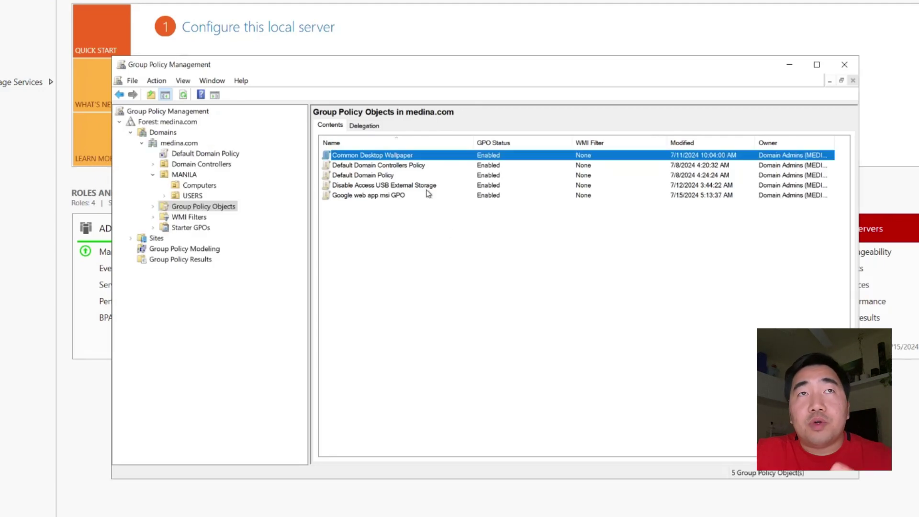
Open 'Google web app msi GPO' for editing in the Group Policy Management Editor
left_click(380, 197)
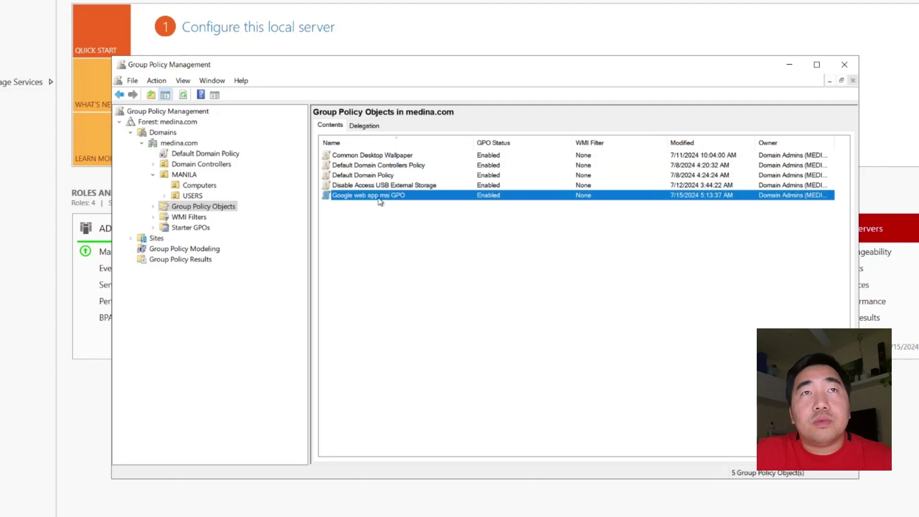
right_click(381, 199)
left_click(368, 217)
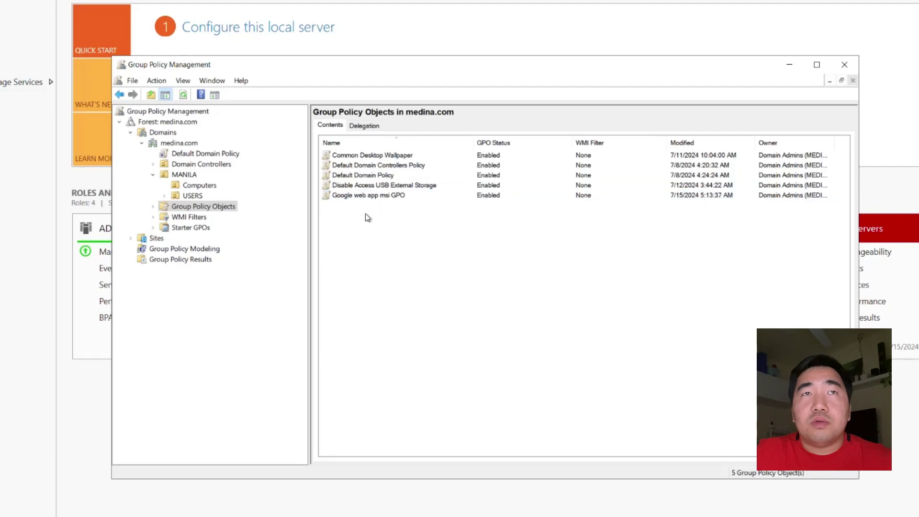
left_click(376, 198)
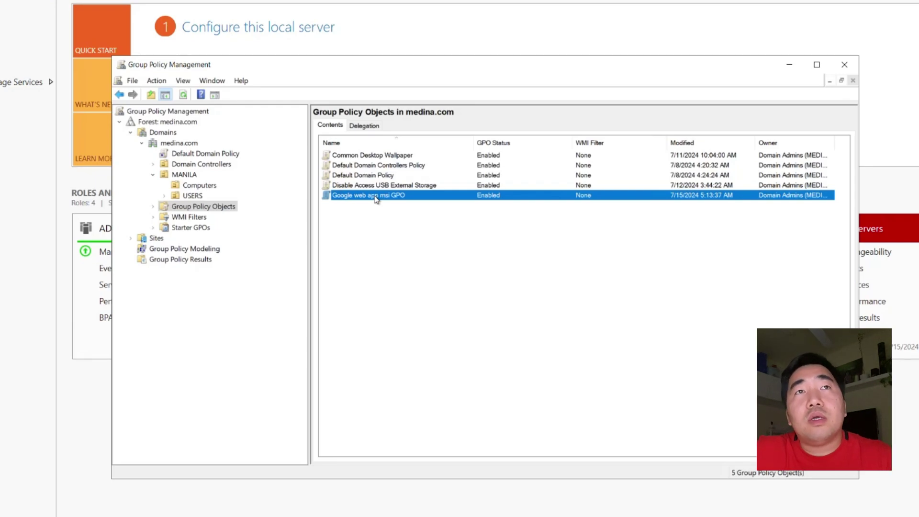
right_click(377, 199)
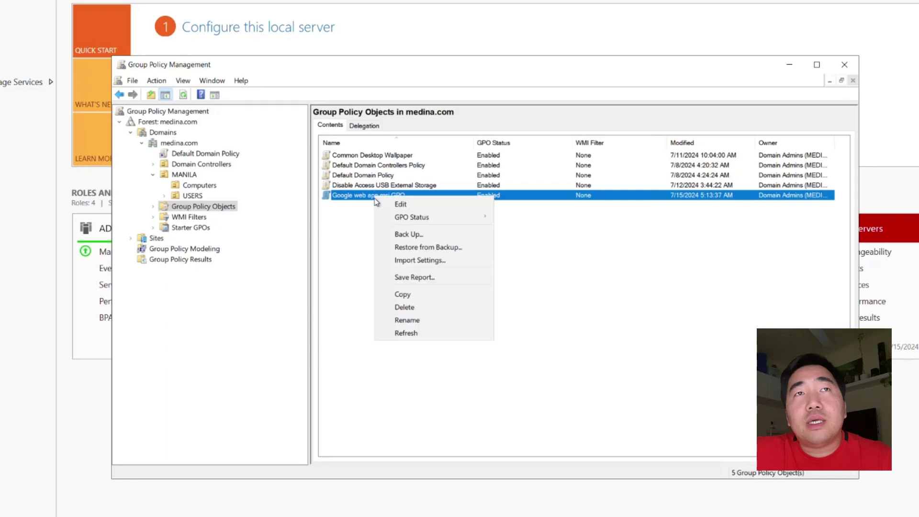
left_click(410, 205)
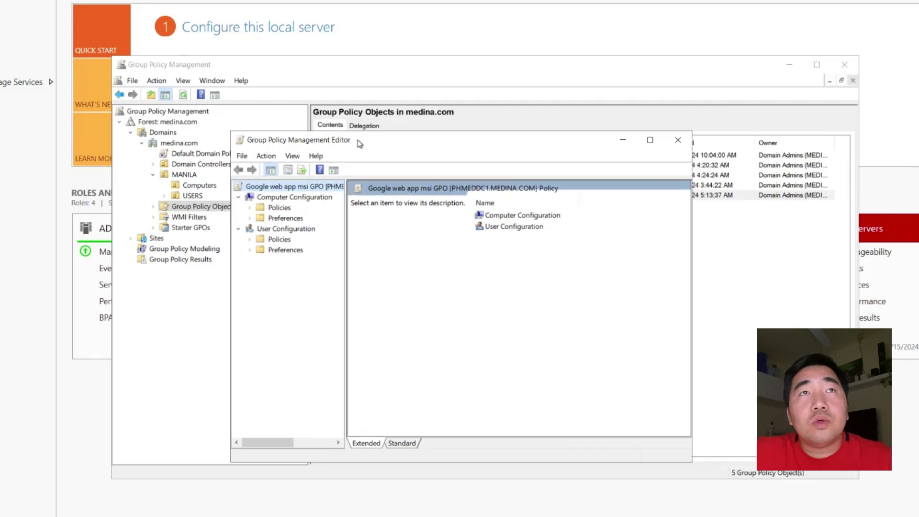
Show the empty Software installation node under Computer Configuration > Policies > Software Settings, widening the tree pane
left_click_drag(743, 460, 813, 508)
left_click_drag(449, 129, 435, 98)
left_click(320, 164)
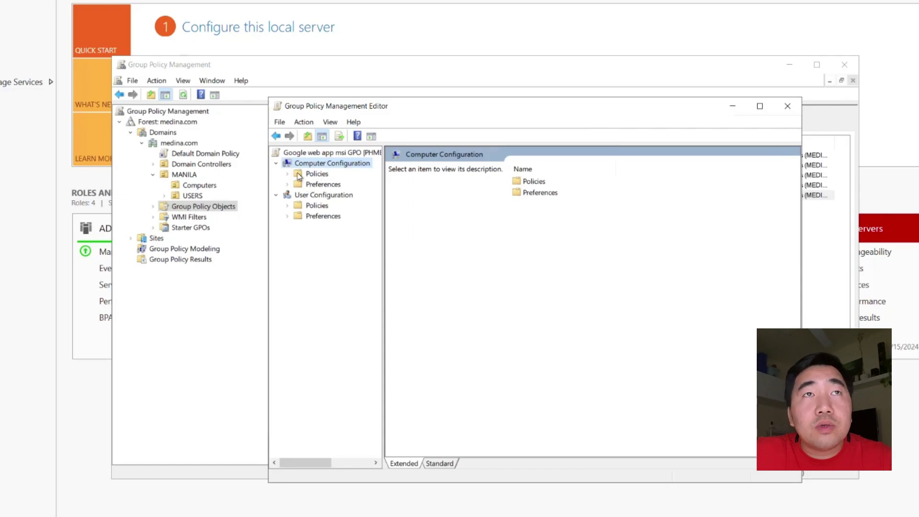
double_click(301, 175)
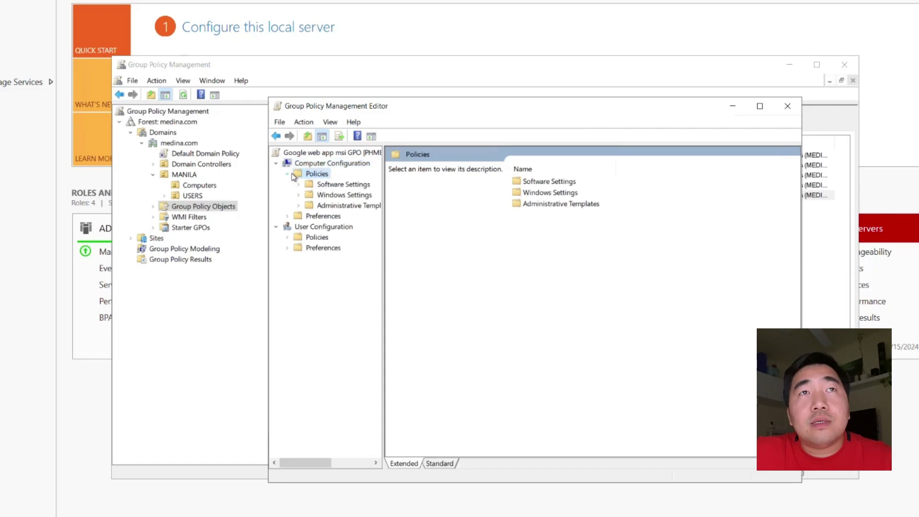
left_click(321, 187)
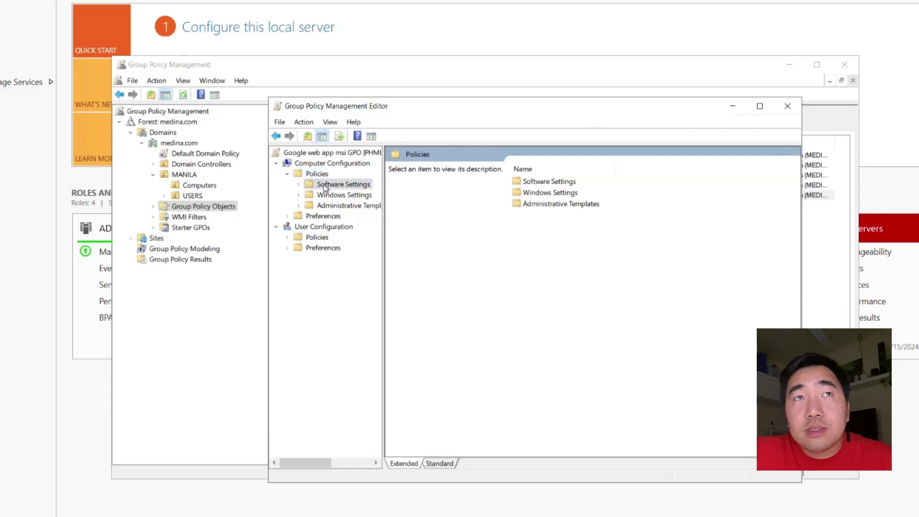
double_click(306, 186)
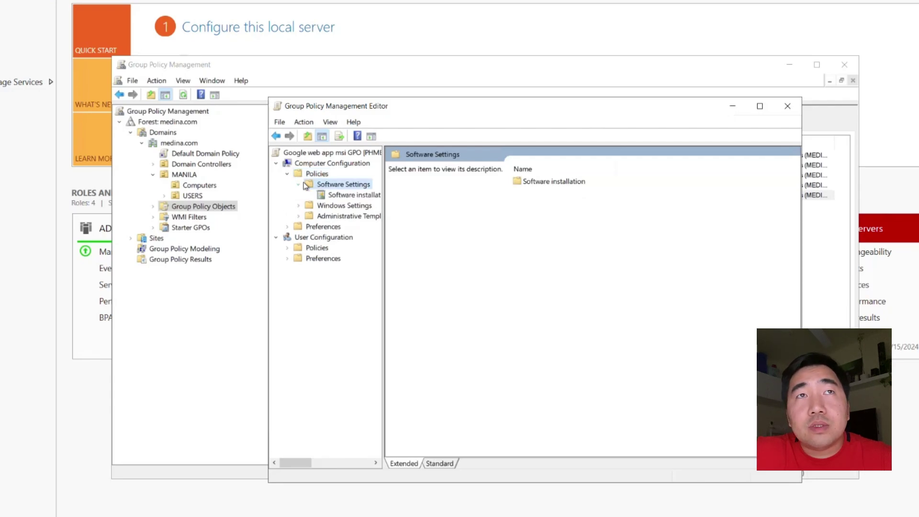
left_click(341, 196)
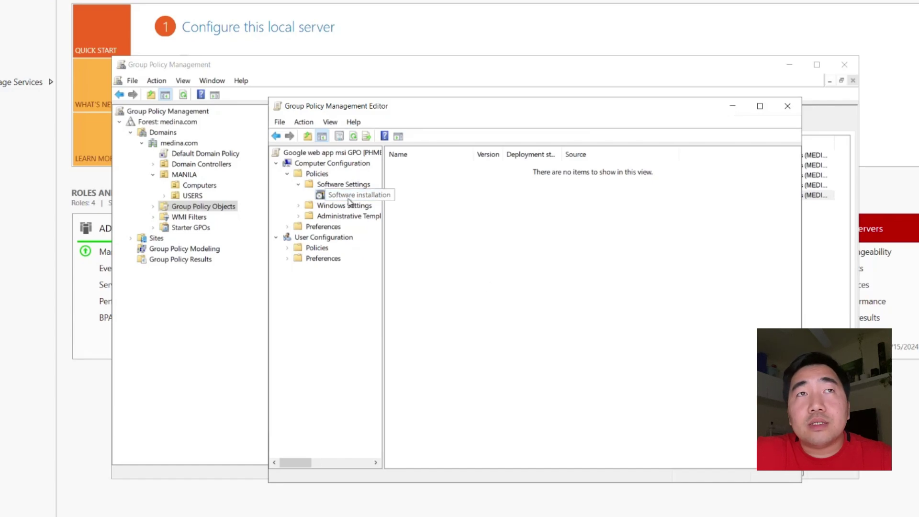
left_click_drag(399, 109, 378, 100)
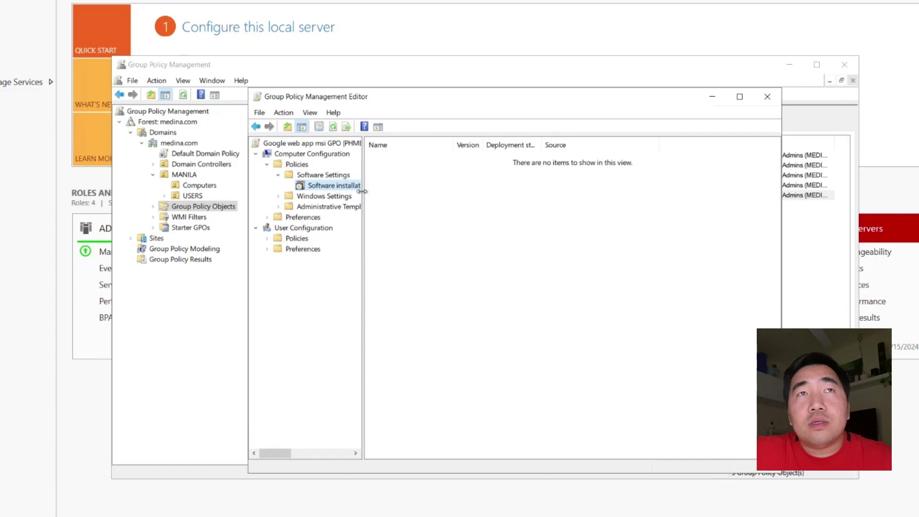
left_click_drag(363, 194, 387, 194)
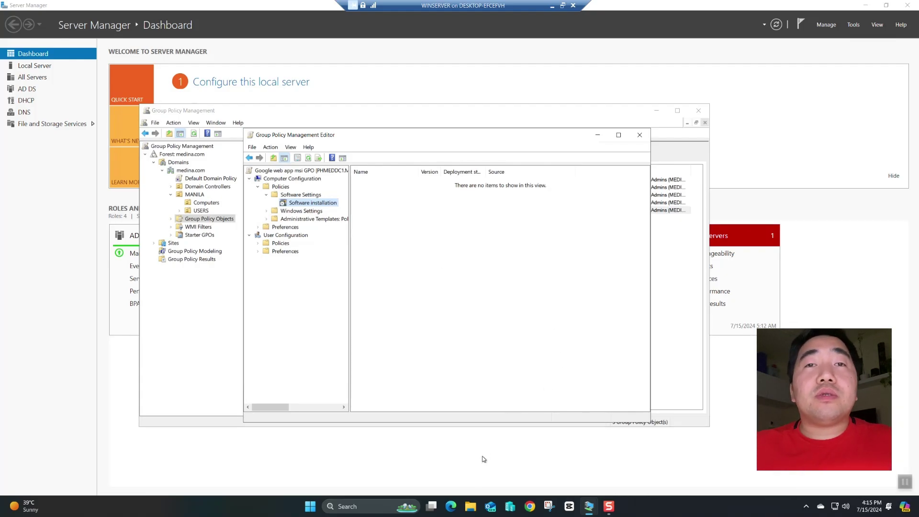
Create a new folder named 'Common app' on Local Disk (C:)
left_click(473, 508)
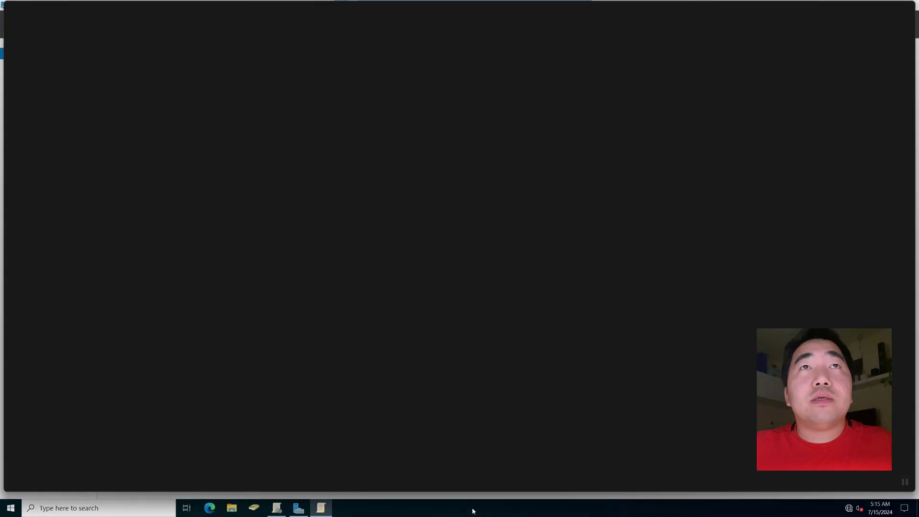
key("super+e")
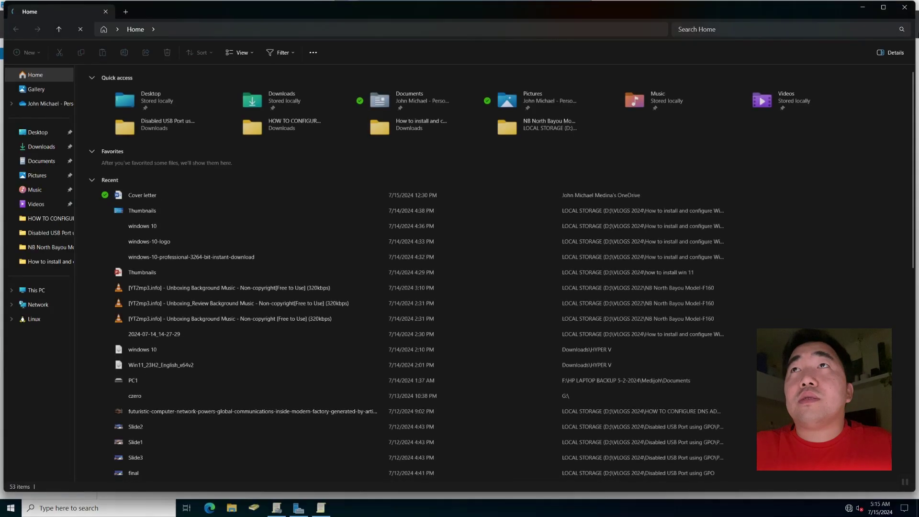
left_click(903, 8)
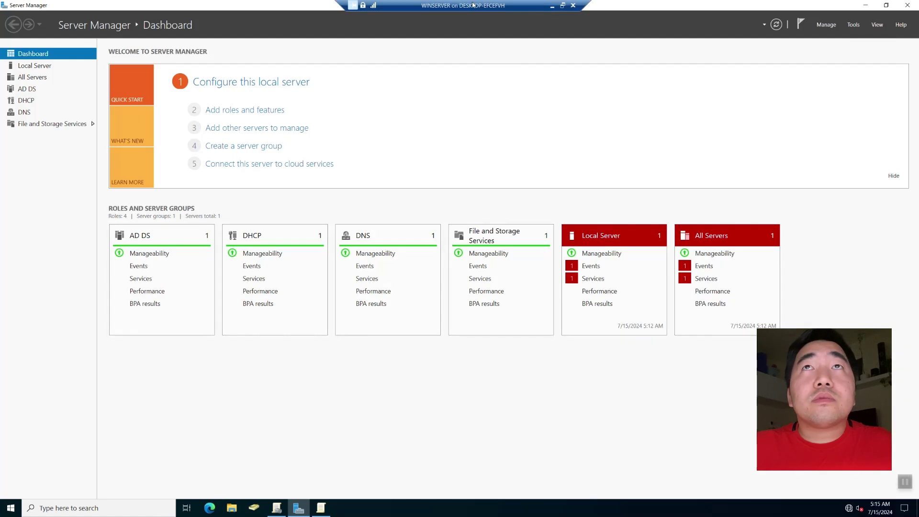
left_click(563, 5)
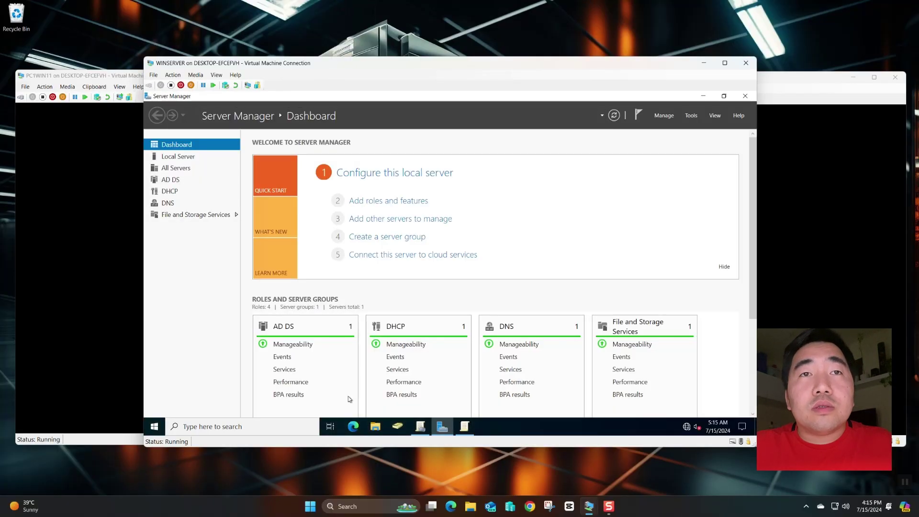
left_click(376, 428)
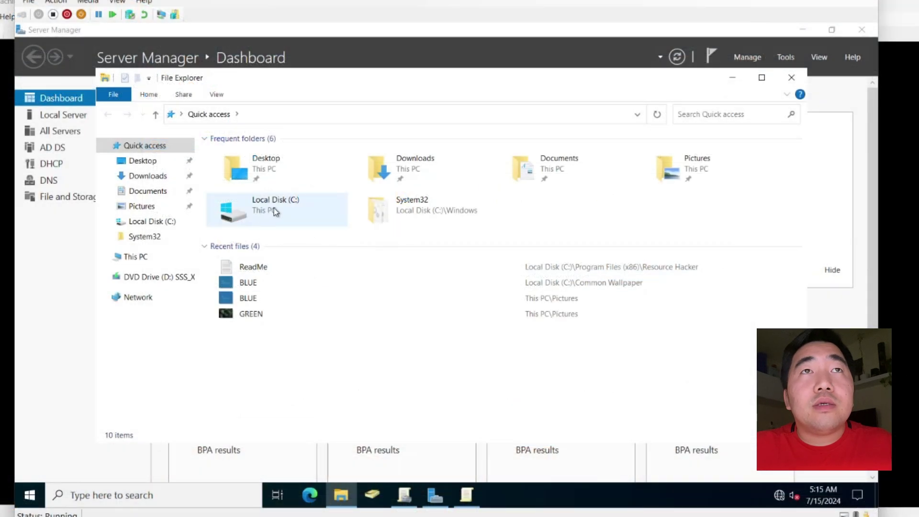
double_click(327, 223)
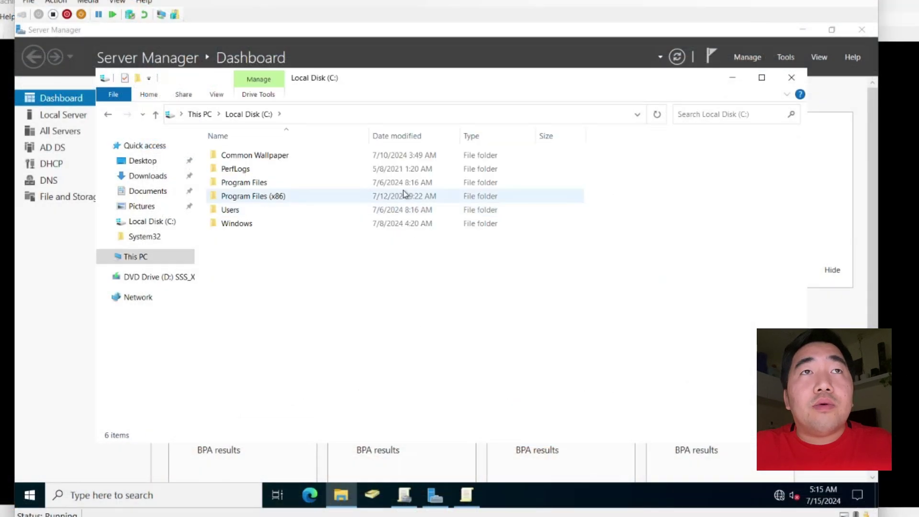
right_click(269, 270)
mouse_move(321, 404)
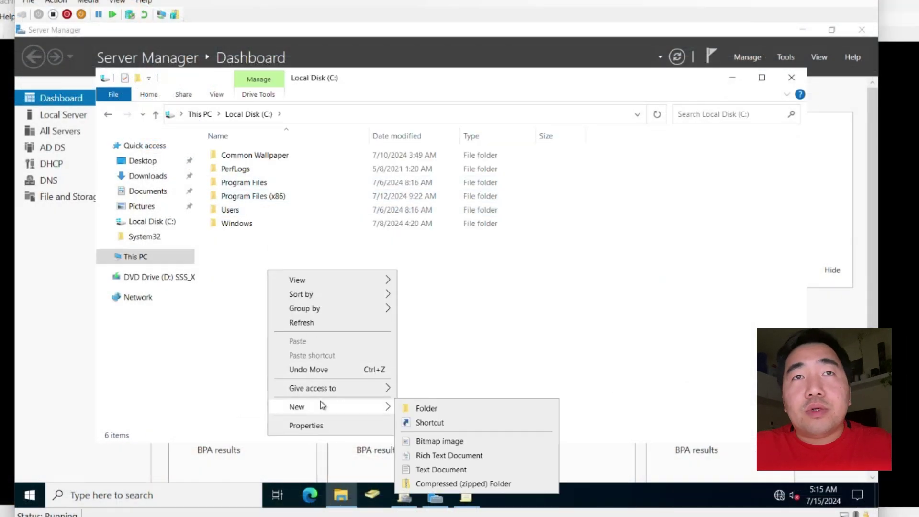
left_click(427, 408)
type("Comm")
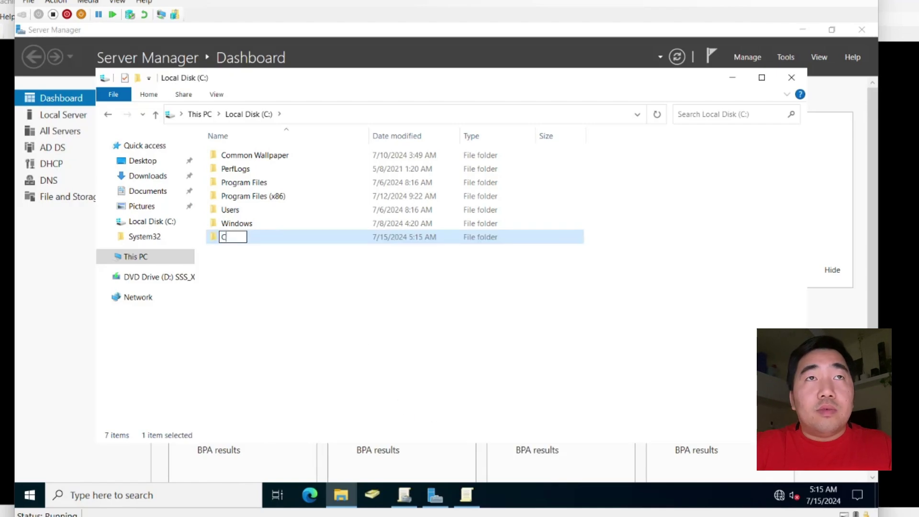
key("BackSpace")
key("BackSpace")
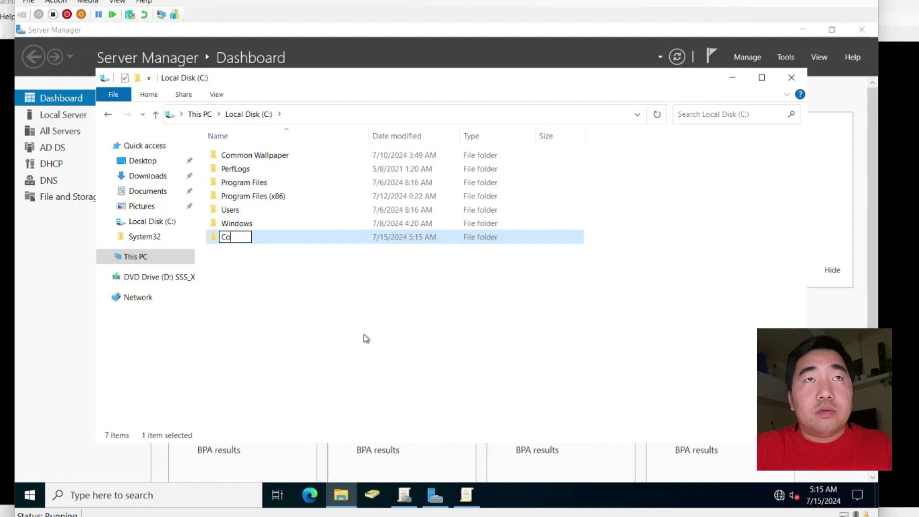
type("mmon")
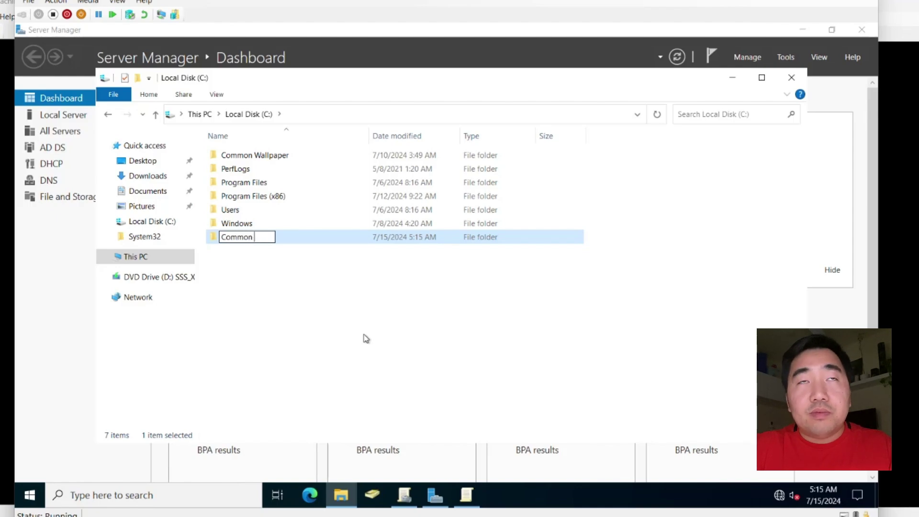
type(" app")
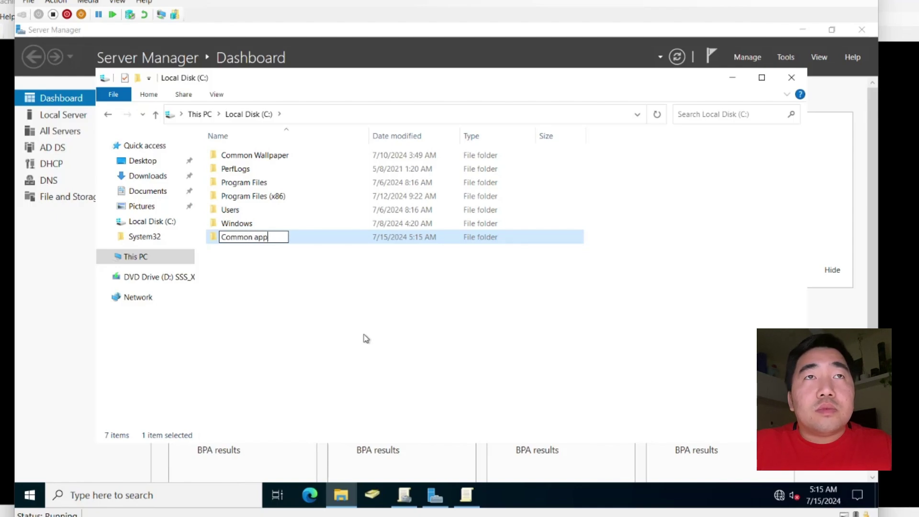
left_click(364, 338)
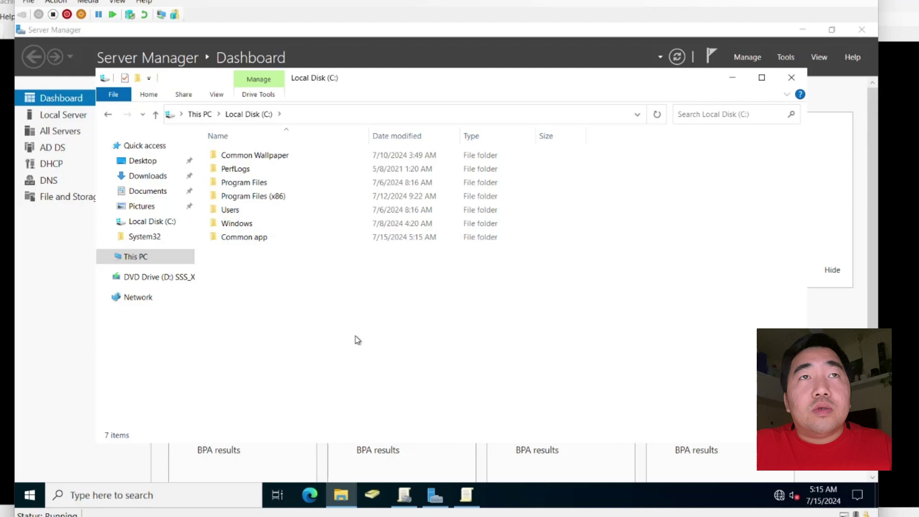
Copy the Firefox Setup 128.0 and Chrome enterprise installers from Downloads into Common app
left_click(149, 177)
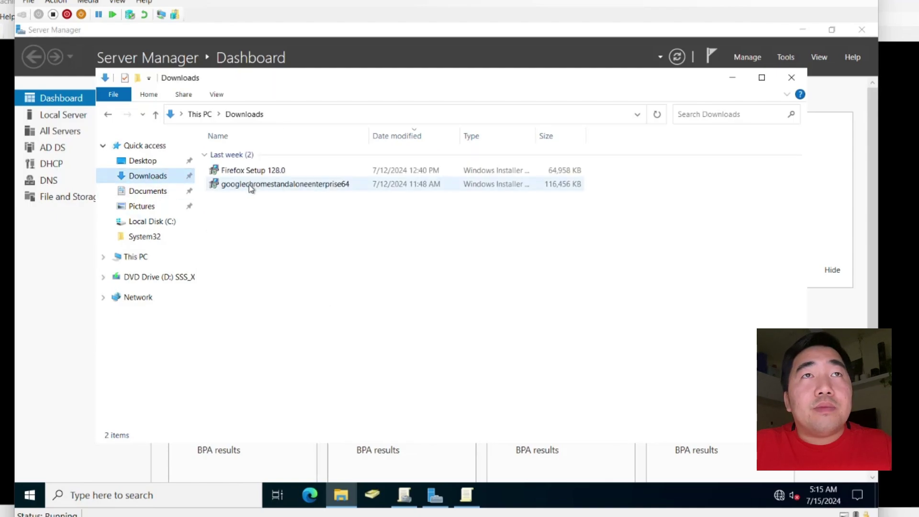
left_click_drag(267, 223, 225, 172)
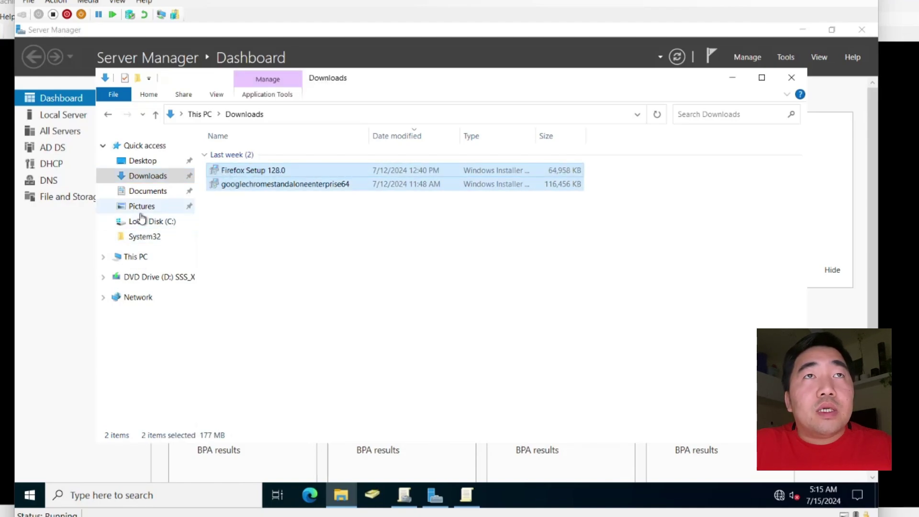
left_click(138, 220)
double_click(242, 156)
right_click(339, 245)
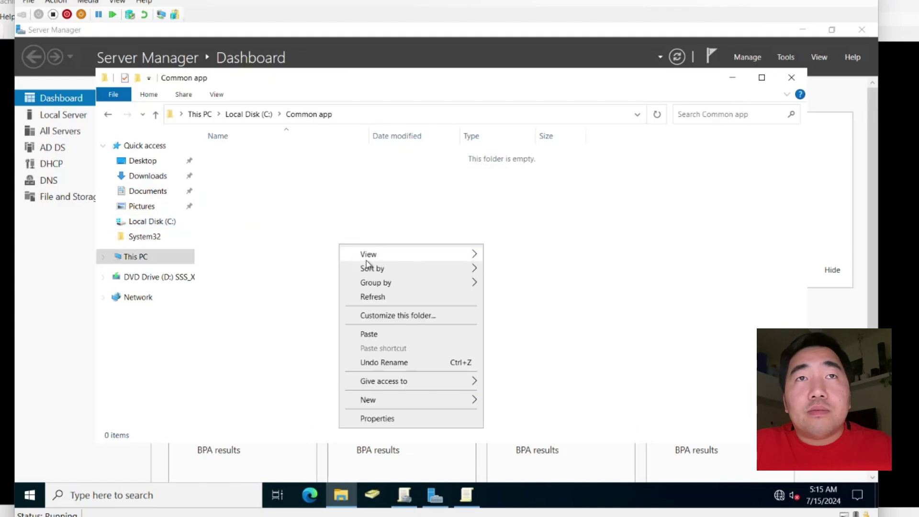
left_click(374, 335)
Share the Common app folder as Common_app$ with Everyone read permission
left_click(306, 225)
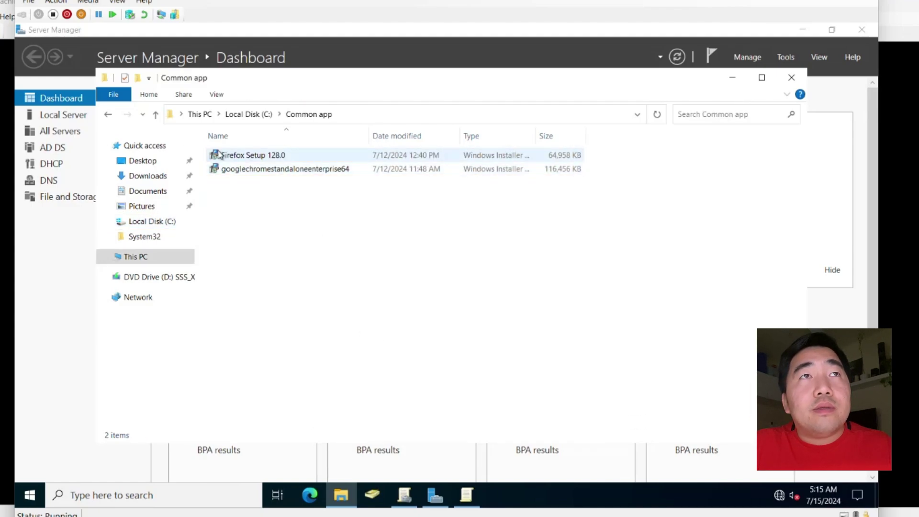
left_click(106, 116)
right_click(261, 155)
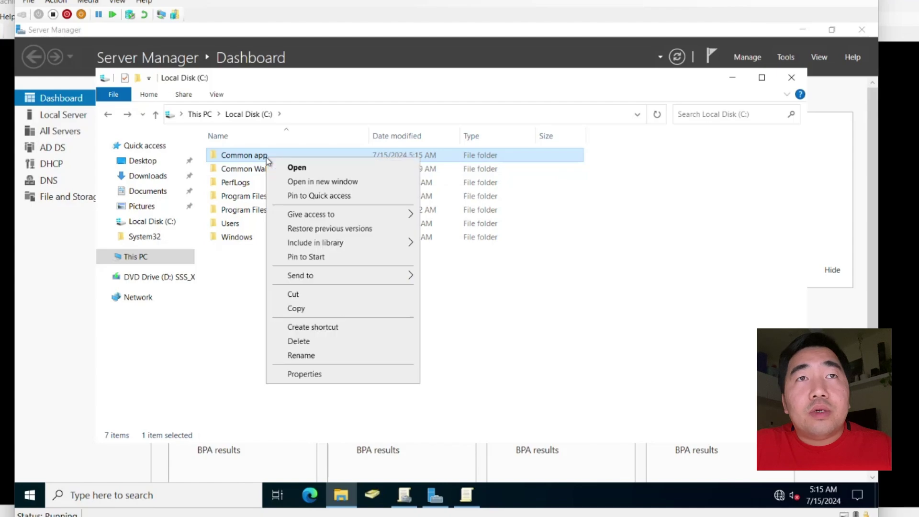
left_click(318, 374)
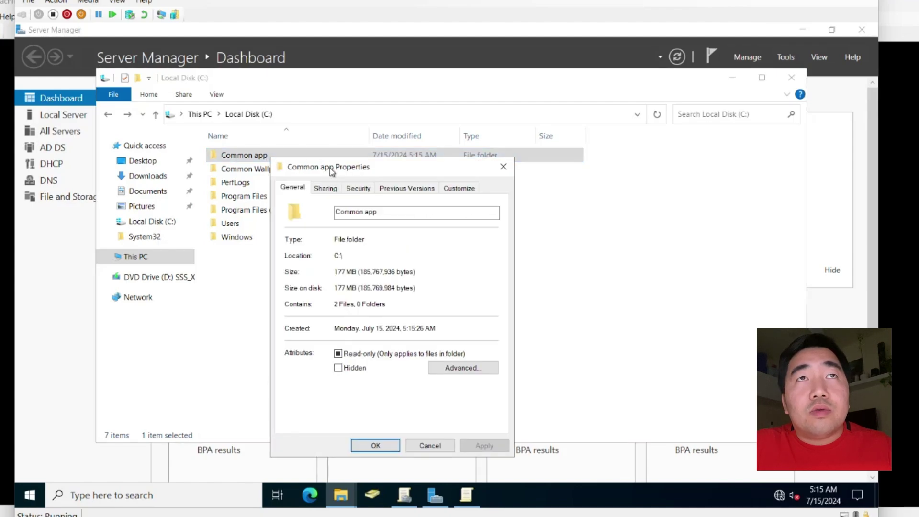
left_click_drag(332, 174, 317, 133)
left_click(309, 148)
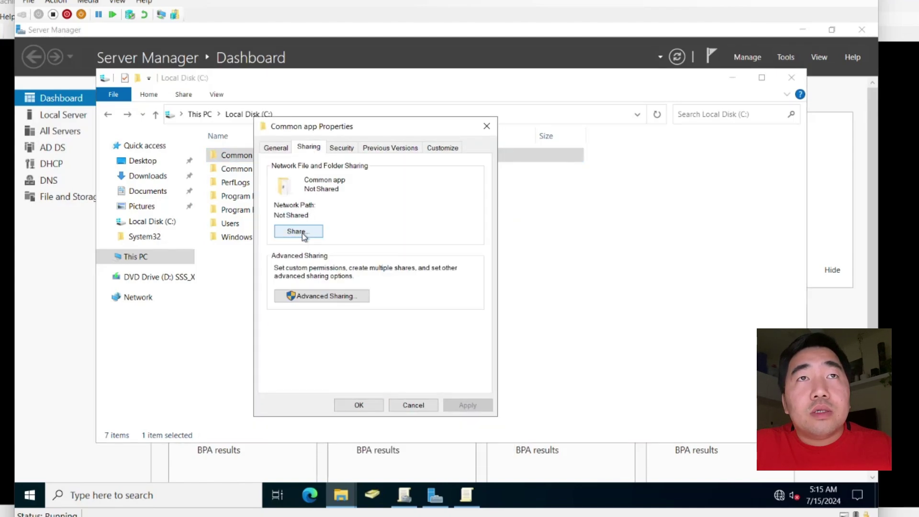
left_click(323, 297)
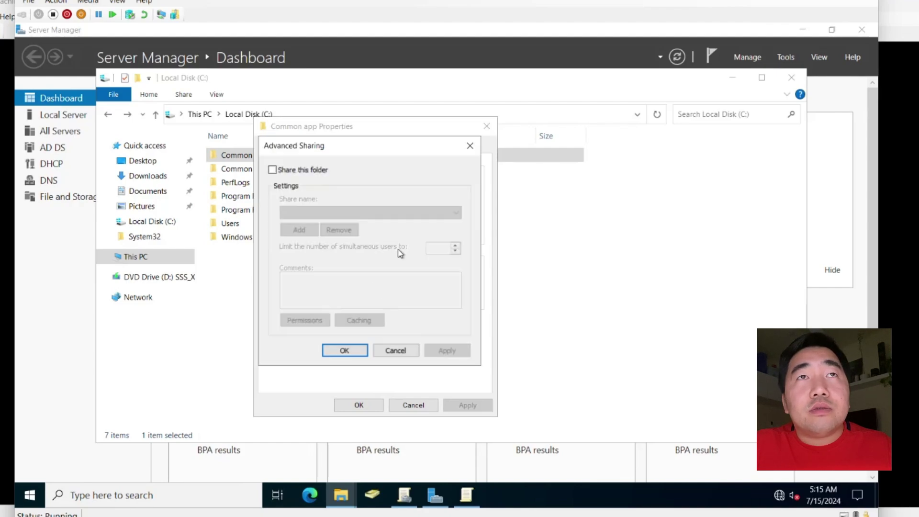
left_click(297, 172)
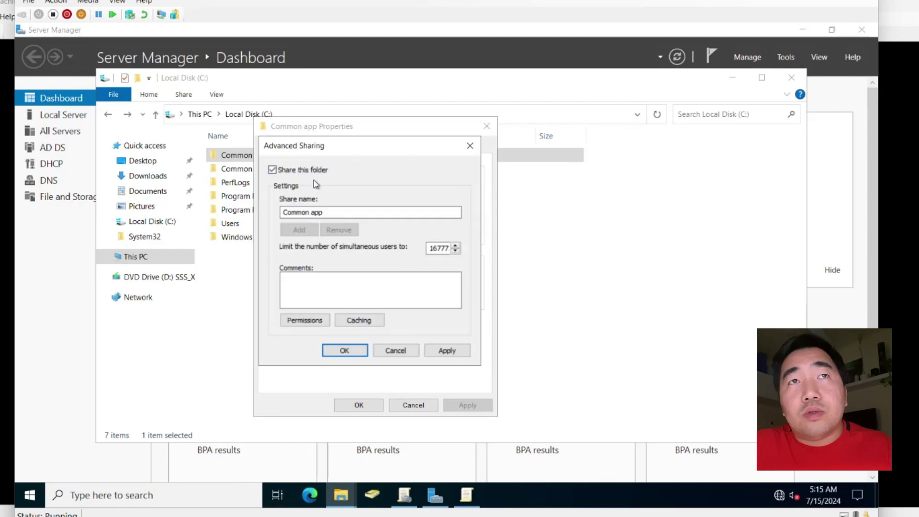
left_click(314, 212)
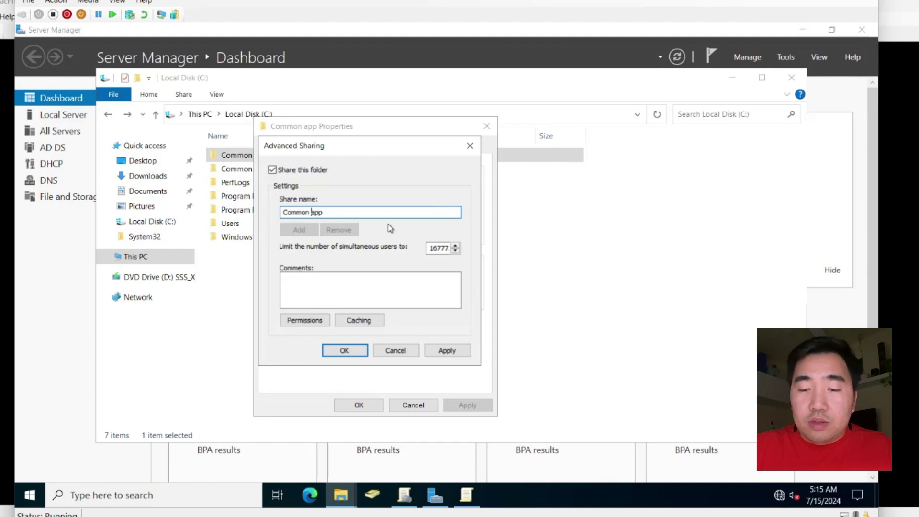
key("BackSpace")
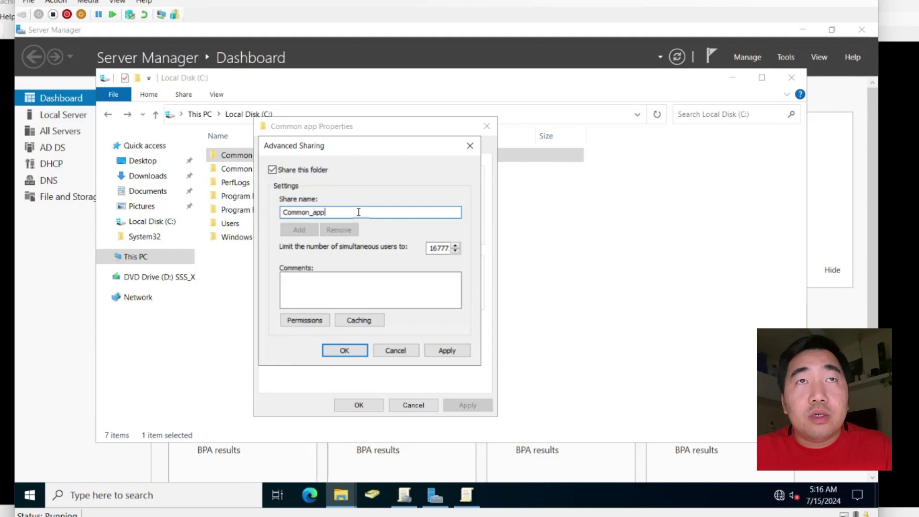
type("$")
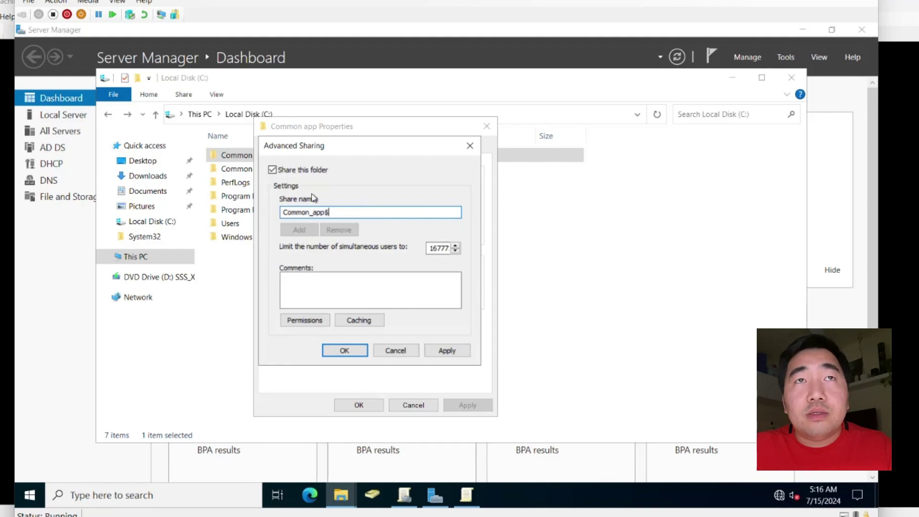
left_click(309, 325)
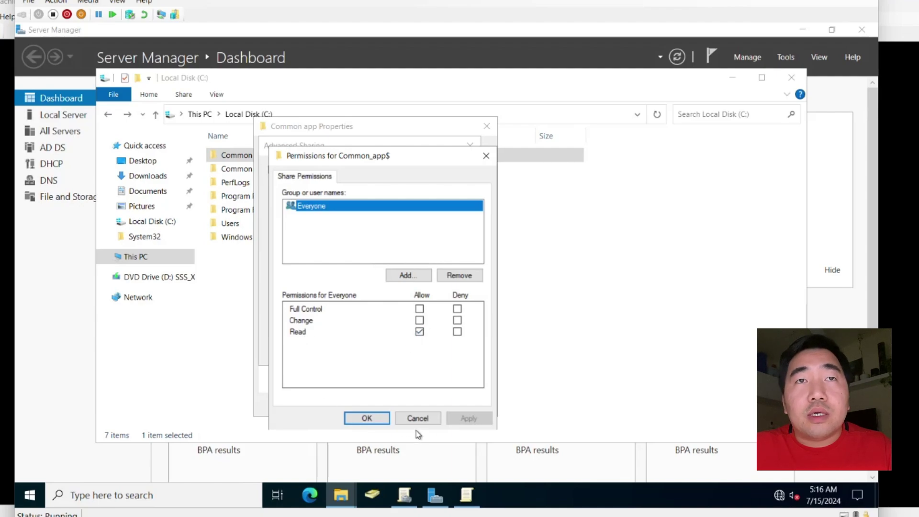
left_click(375, 420)
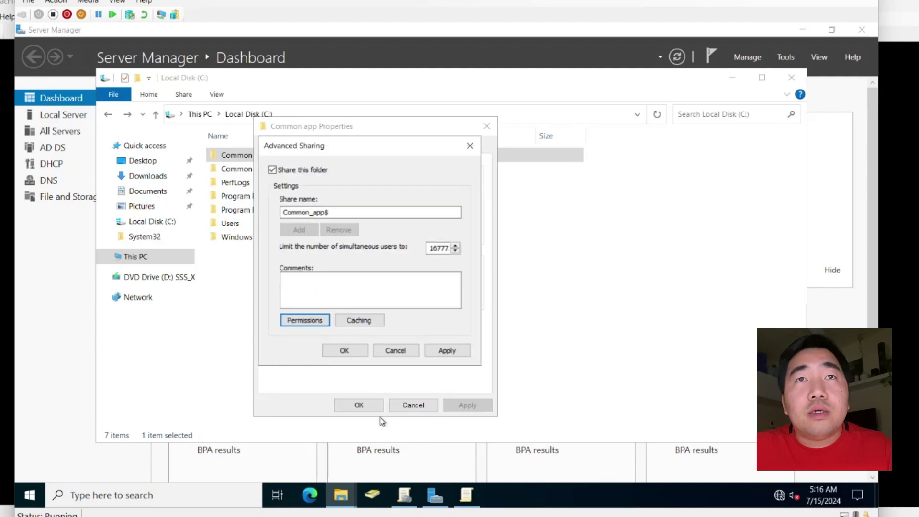
left_click(460, 355)
left_click(338, 356)
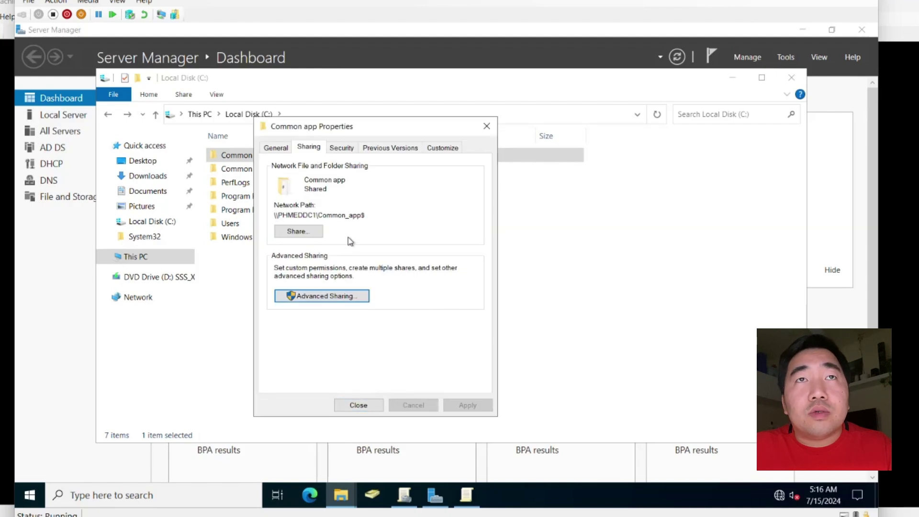
Copy the shared folder's network path
left_click_drag(365, 217, 274, 216)
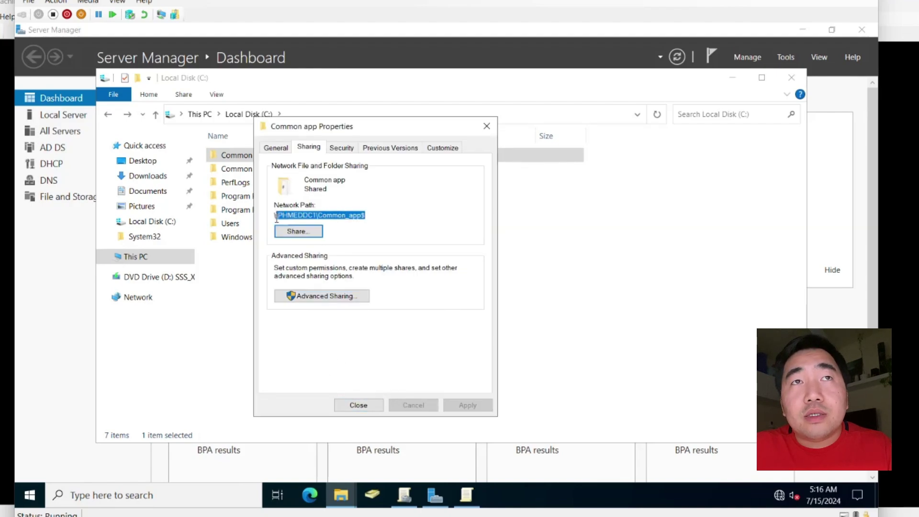
right_click(289, 222)
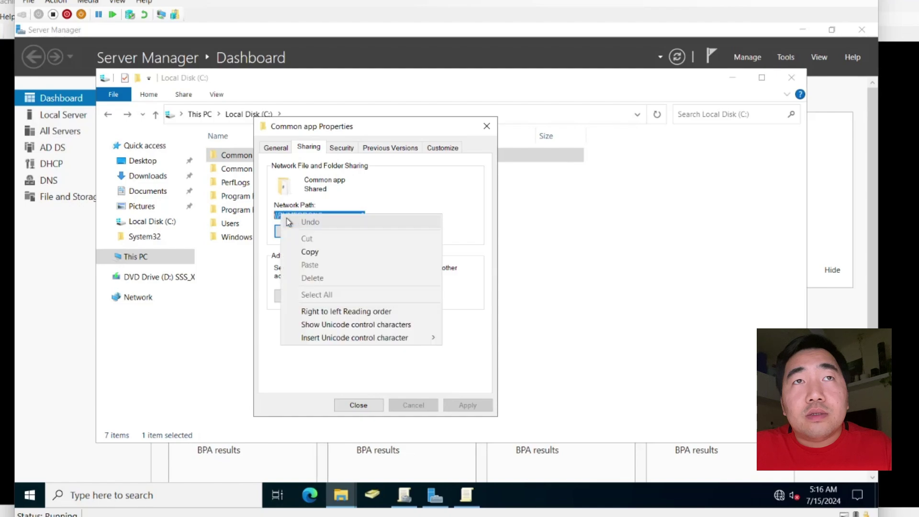
left_click(309, 252)
left_click(230, 500)
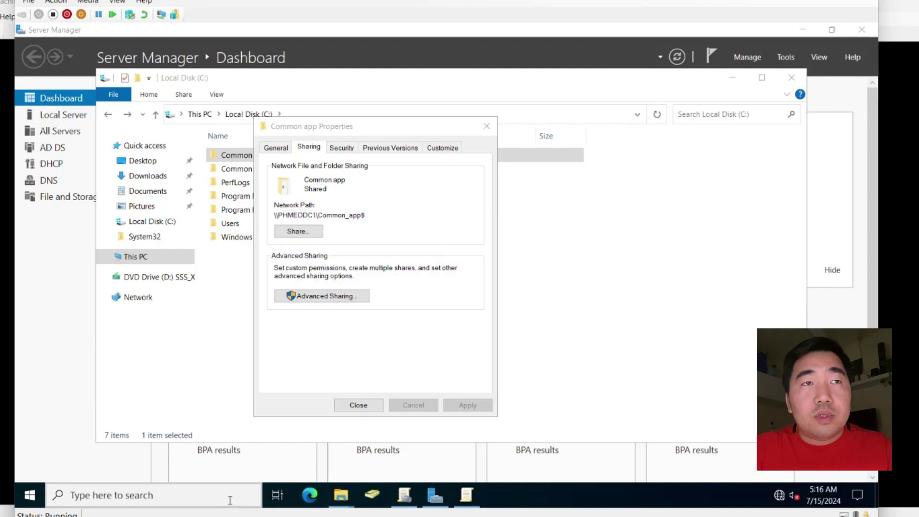
Paste the Common_app$ network path into a new Notepad note
type("note")
key("Return")
key("ctrl+v")
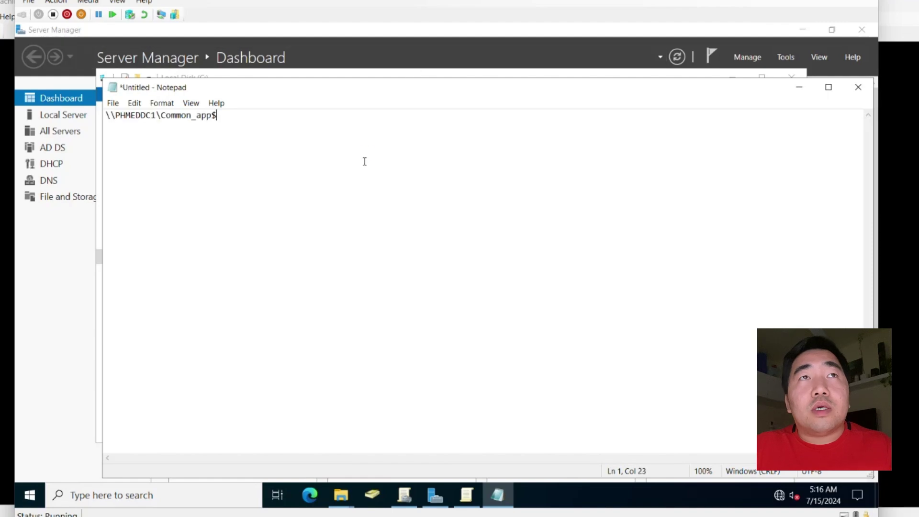
key("ctrl+a")
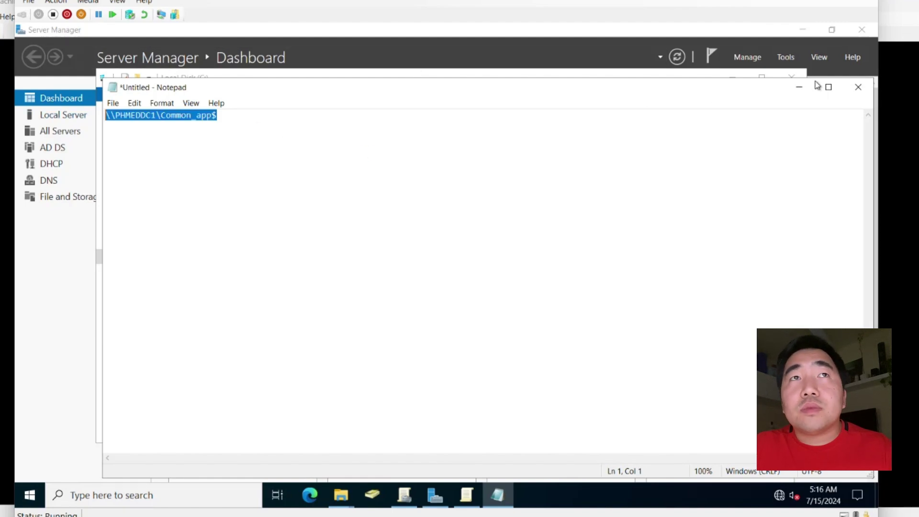
Minimize Notepad, then close the Common app properties dialog and File Explorer
left_click(799, 87)
left_click(377, 408)
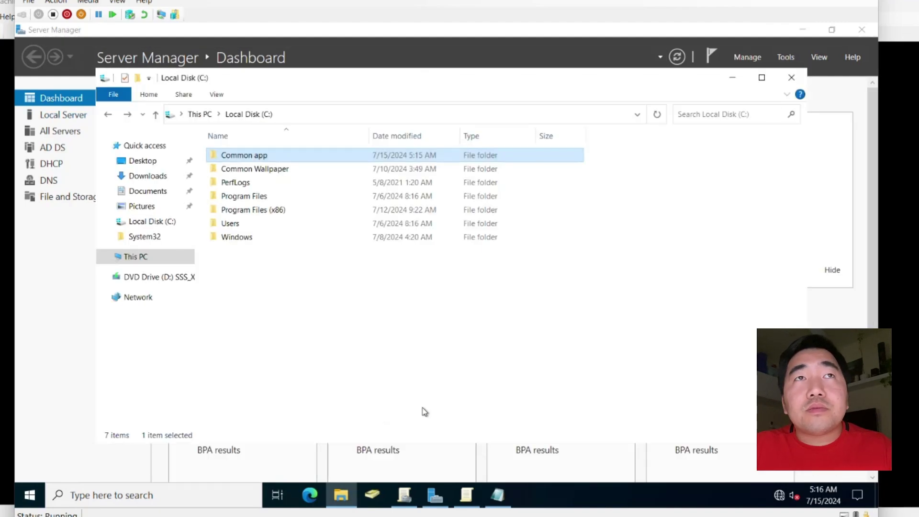
left_click(389, 318)
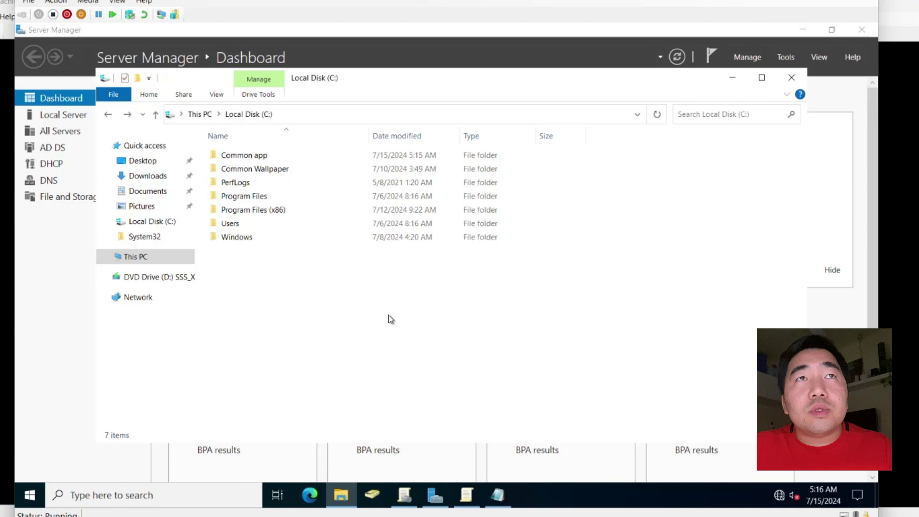
left_click(257, 157)
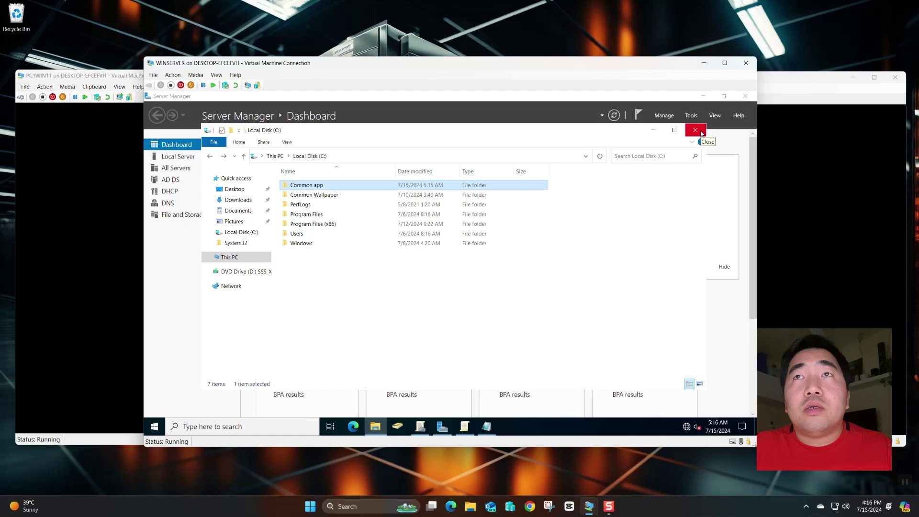
left_click(701, 134)
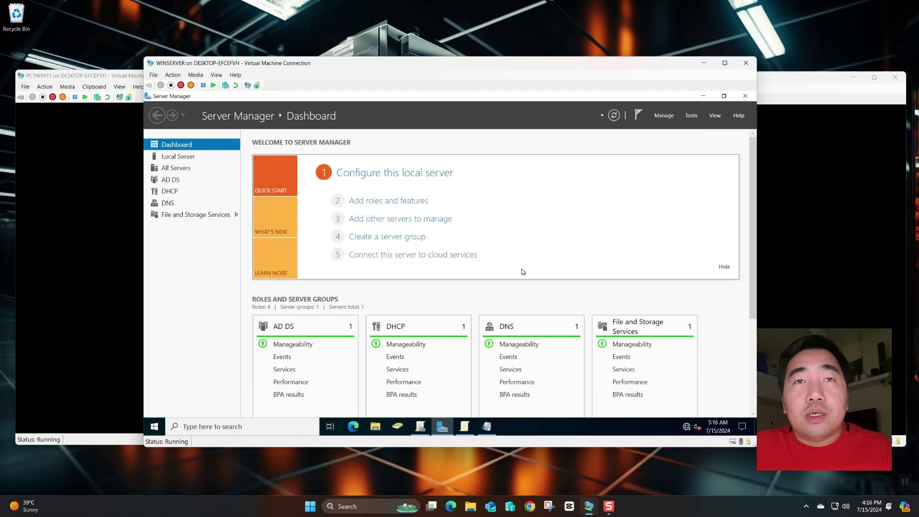
Return to the GPO's Computer Configuration Software installation node in the policy editor
left_click(464, 427)
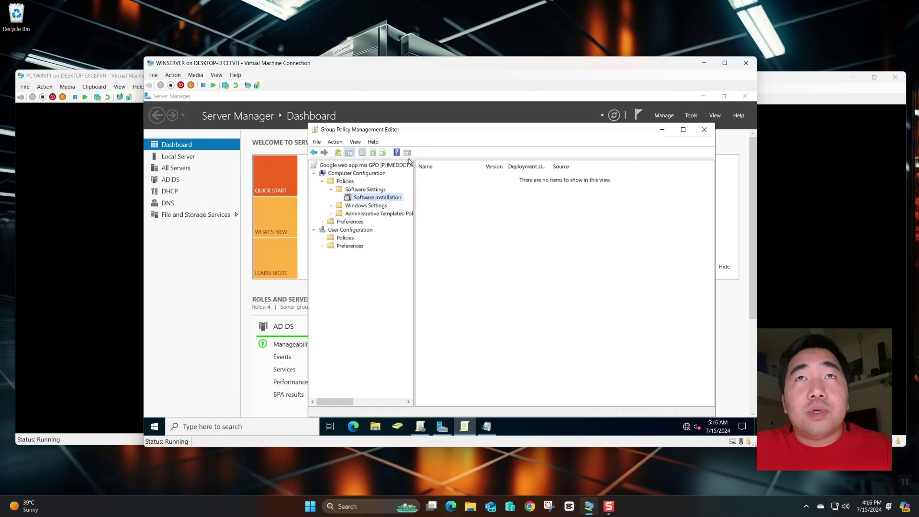
left_click_drag(408, 130, 373, 127)
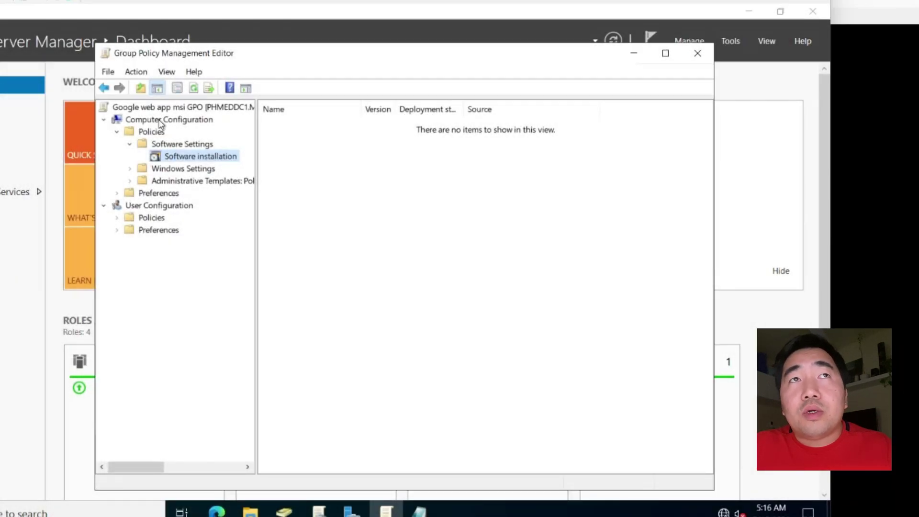
left_click(161, 121)
left_click(151, 132)
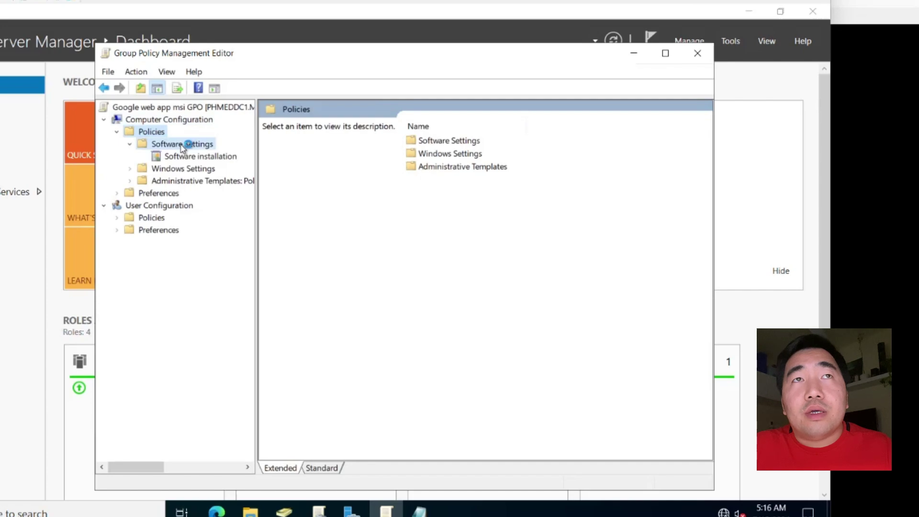
left_click(182, 145)
left_click(189, 160)
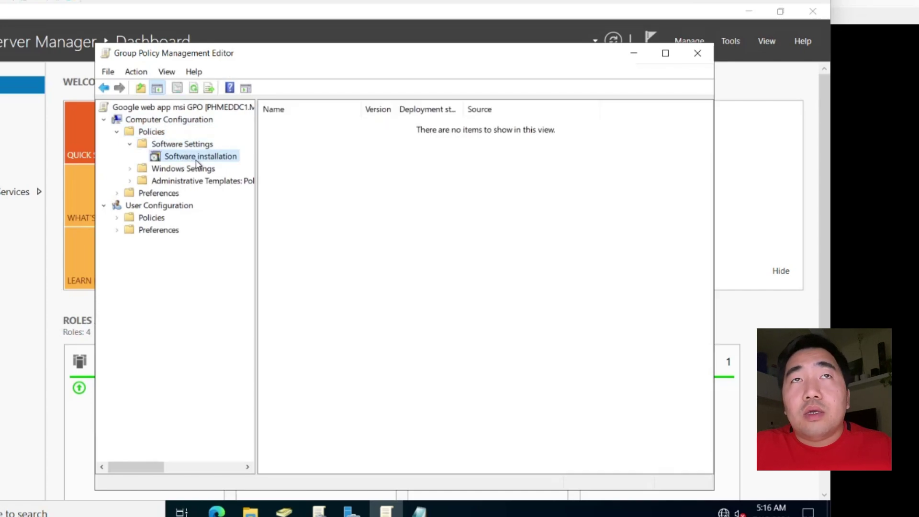
Add googlechromestandaloneenterprise64 from Common_app$ as an Assigned software package
right_click(387, 228)
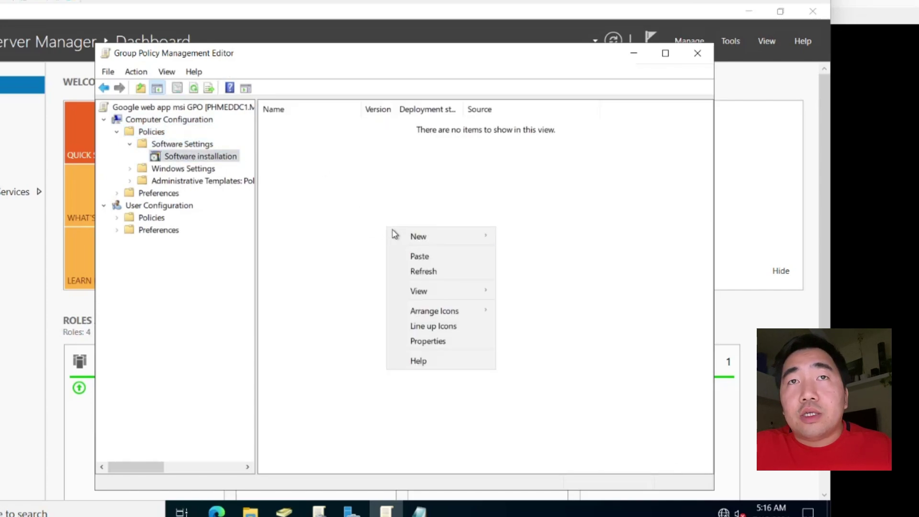
mouse_move(420, 239)
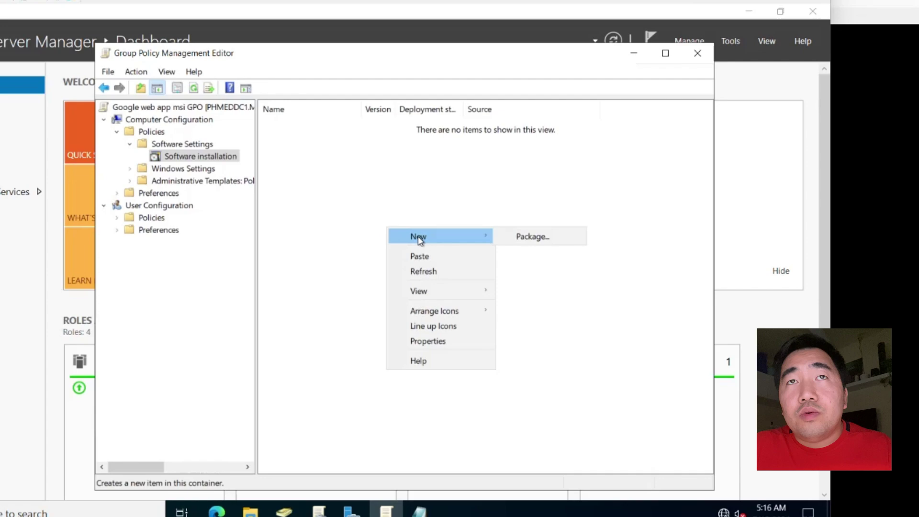
left_click(521, 237)
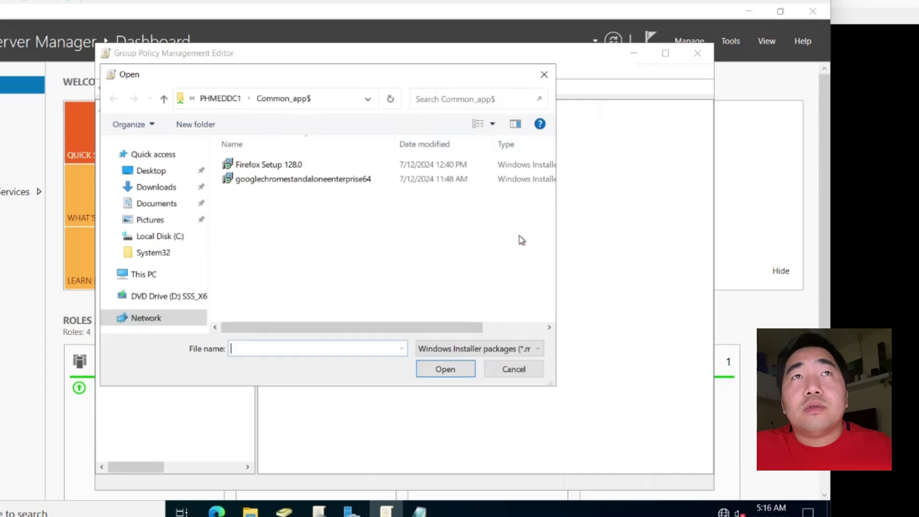
left_click_drag(265, 75, 310, 128)
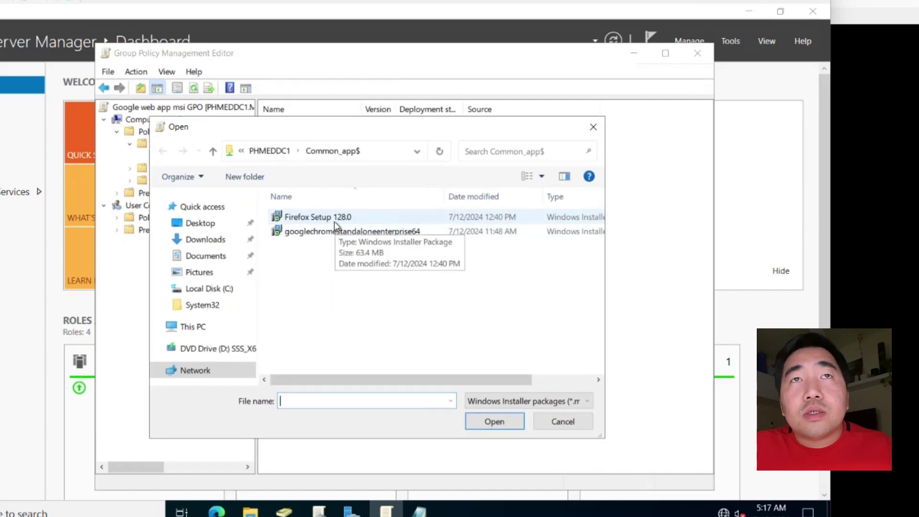
left_click(332, 220)
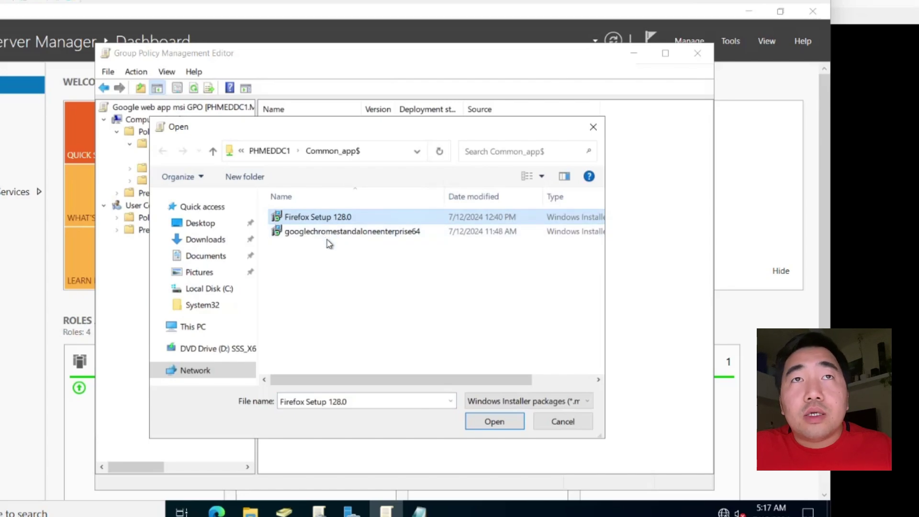
left_click(315, 232)
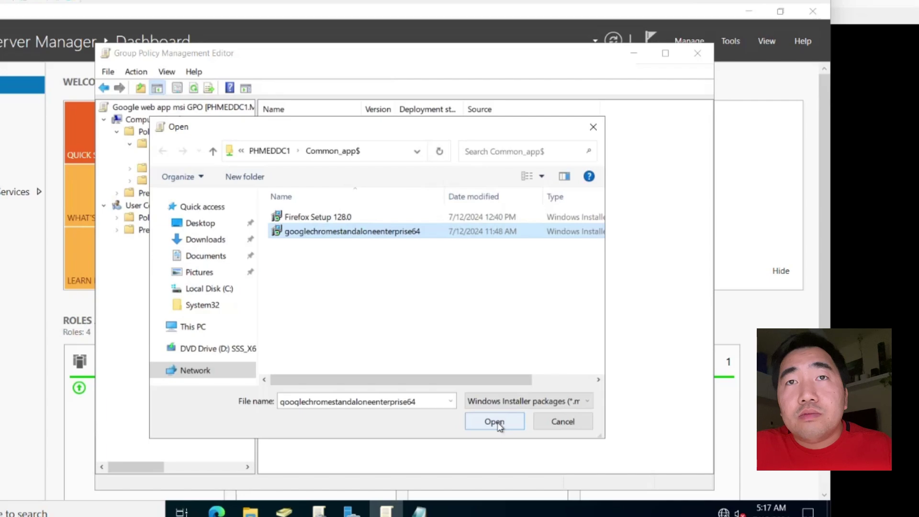
left_click(496, 421)
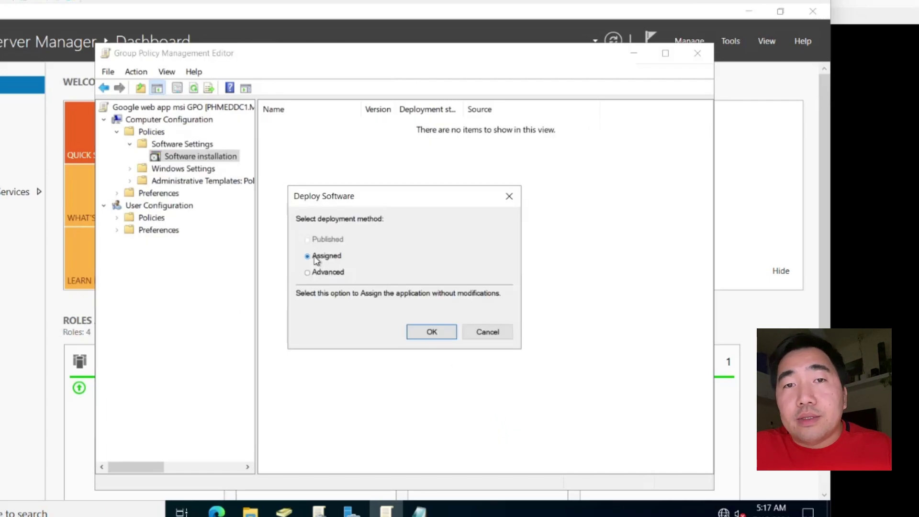
left_click(431, 334)
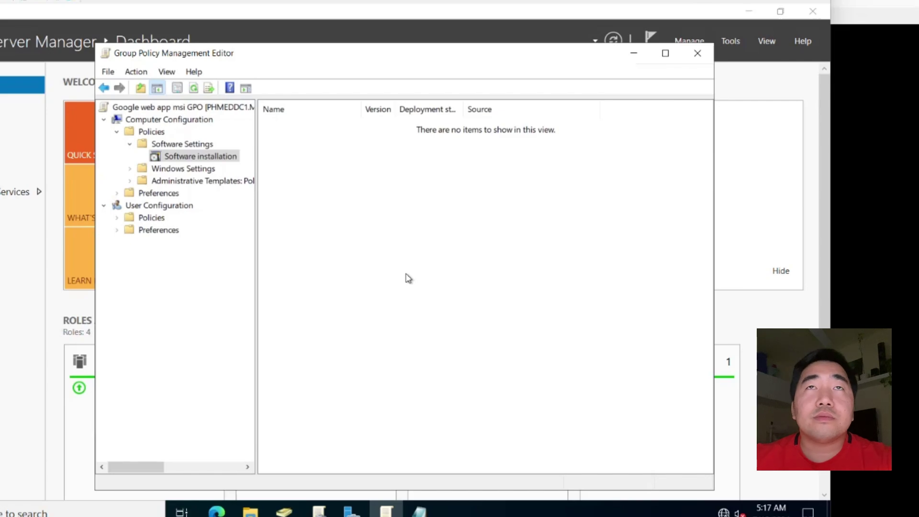
Open the Software installation properties and review its File Extensions, Advanced and General tabs
right_click(340, 205)
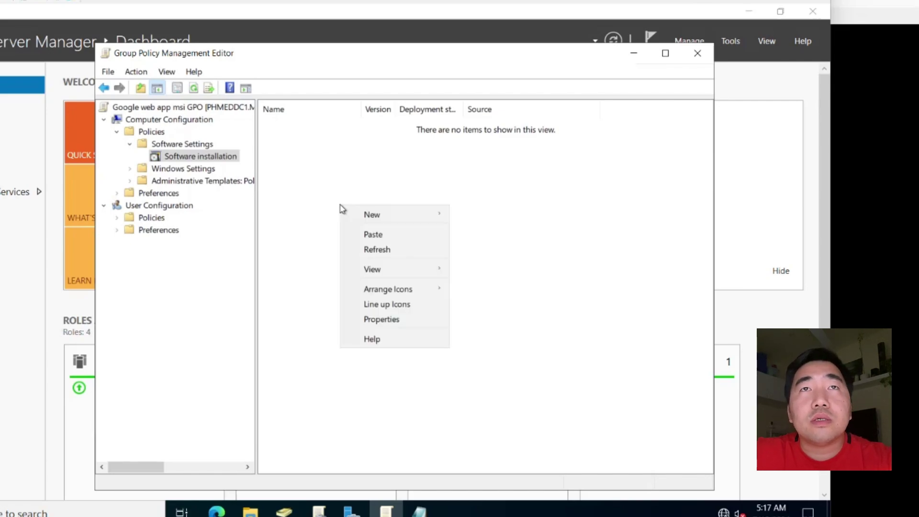
right_click(318, 176)
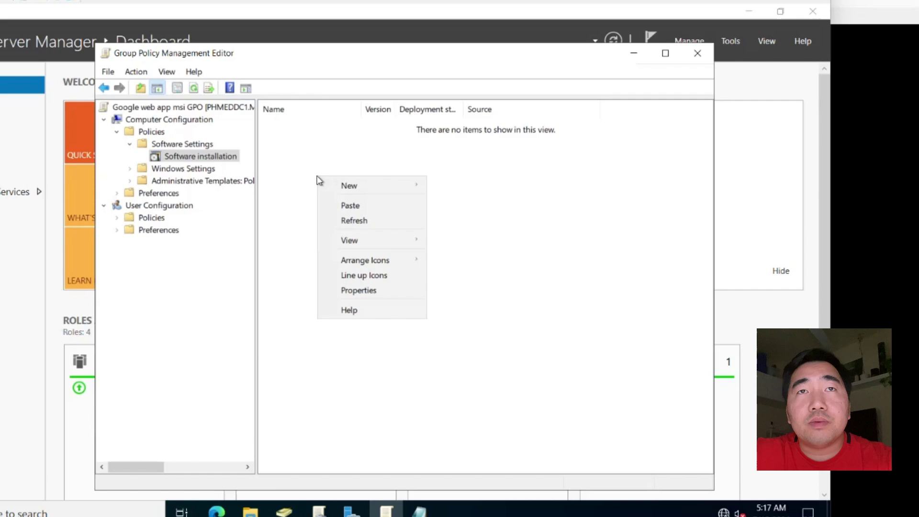
left_click(359, 293)
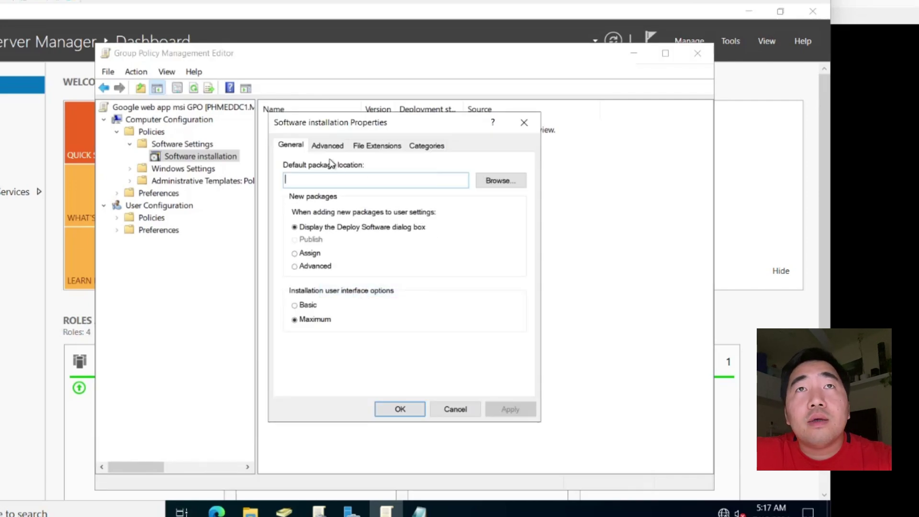
left_click(395, 148)
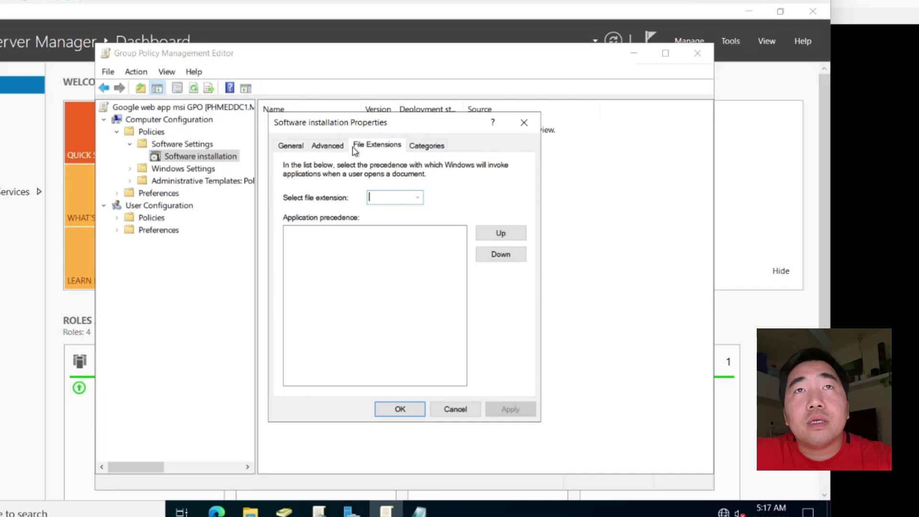
left_click(336, 149)
left_click(292, 147)
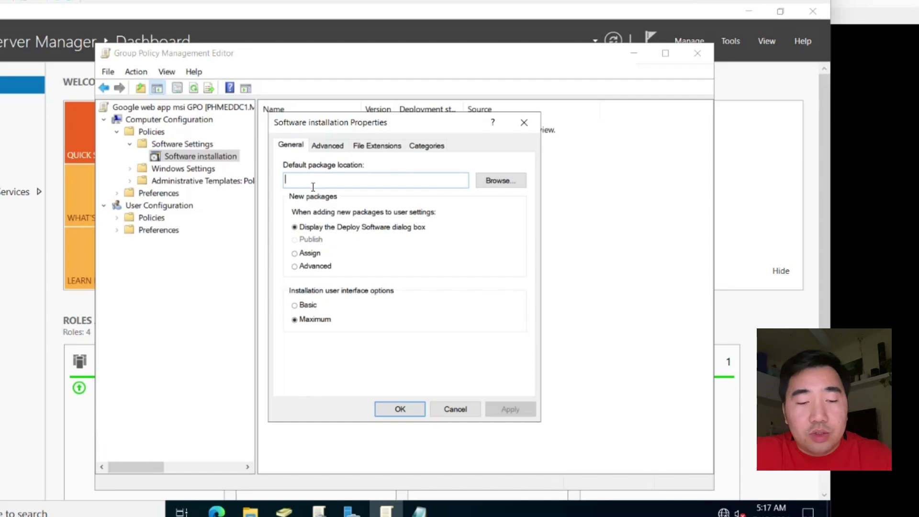
Set the default package location to \\PHMEDDC1\Common_app$ and new packages to Assign automatically
mouse_move(352, 510)
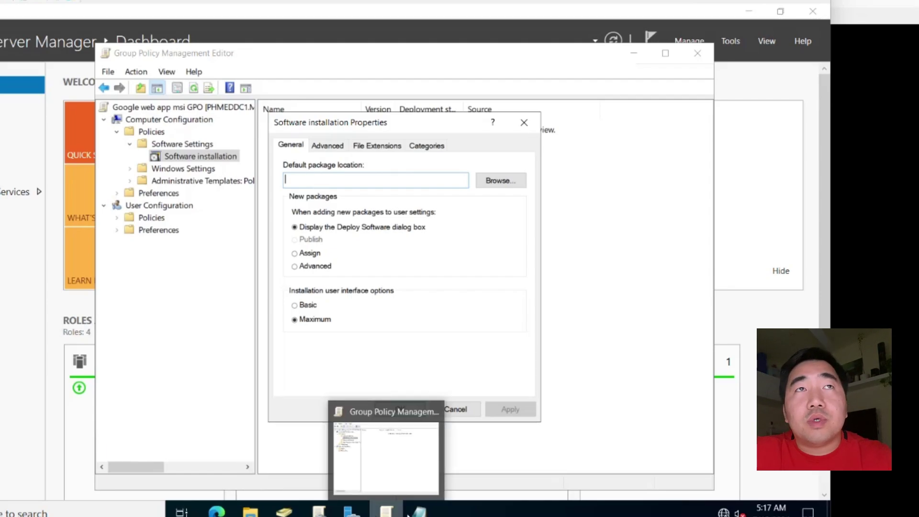
left_click(419, 511)
left_click(144, 116)
key("ctrl+a")
key("ctrl+c")
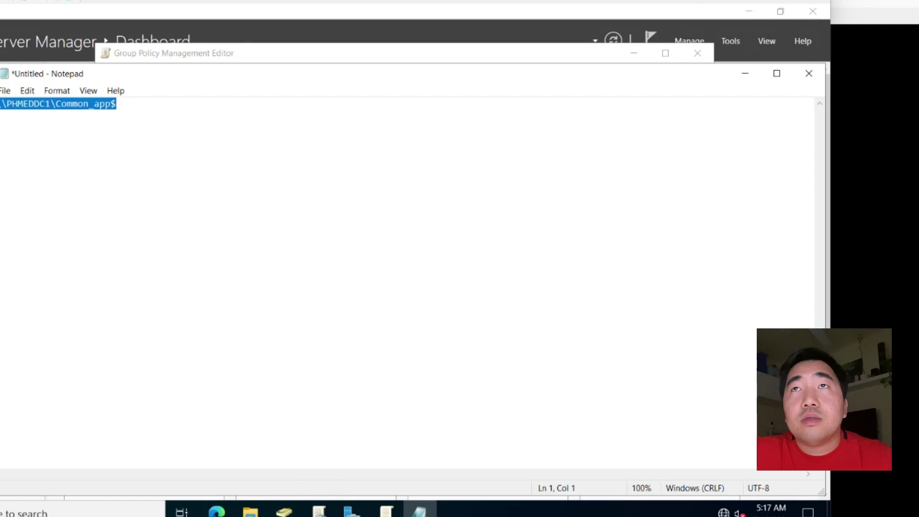
left_click(745, 73)
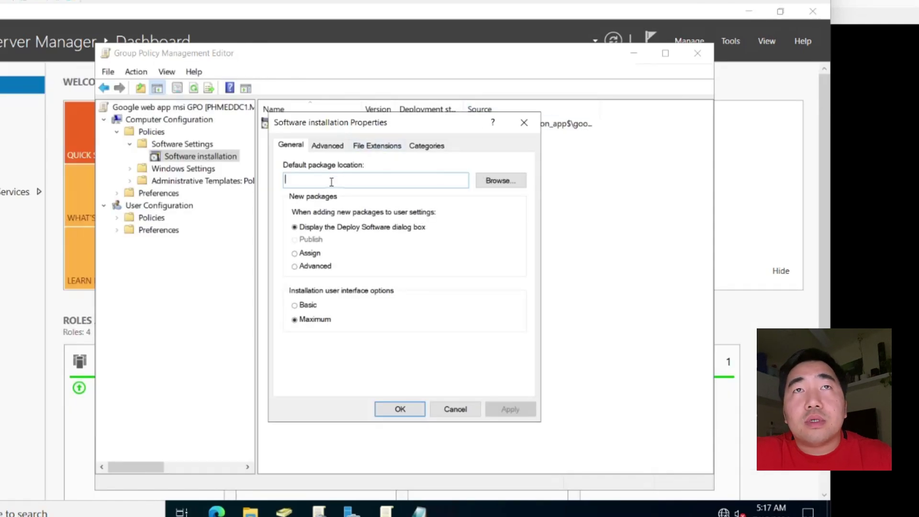
key("ctrl+v")
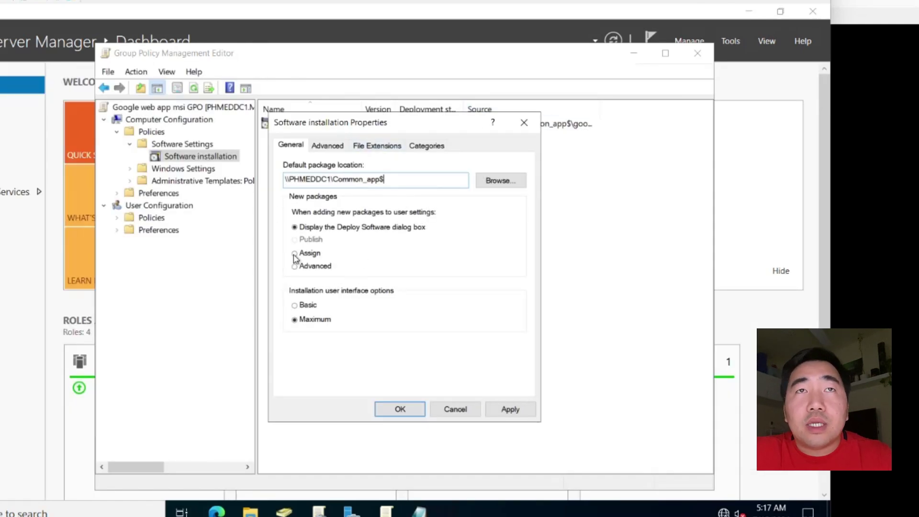
left_click(298, 257)
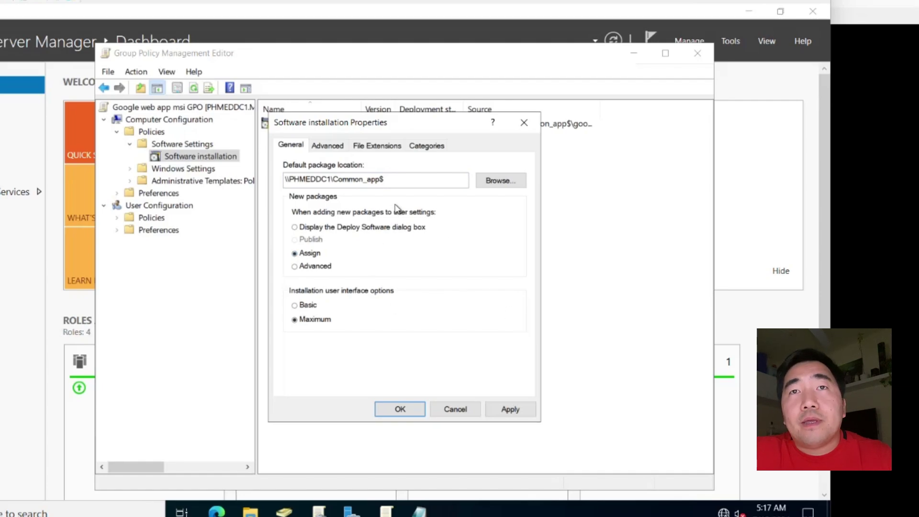
left_click(499, 408)
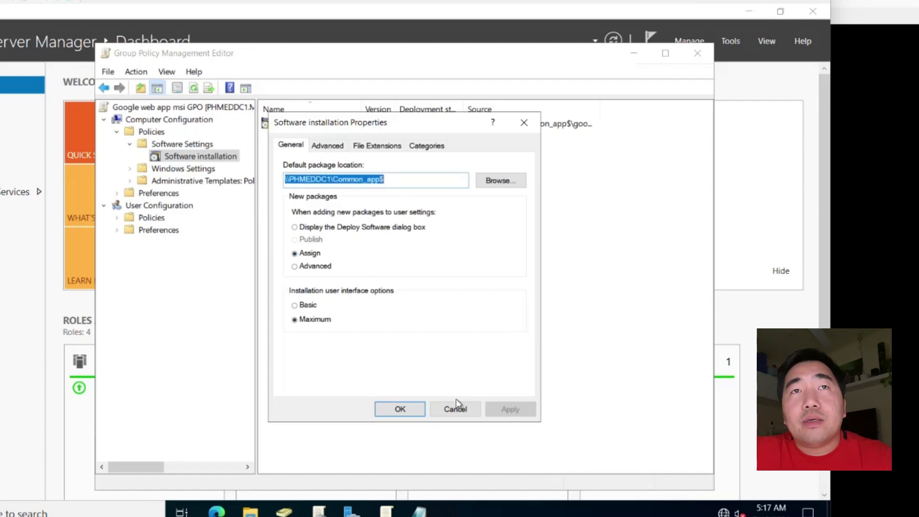
left_click(399, 410)
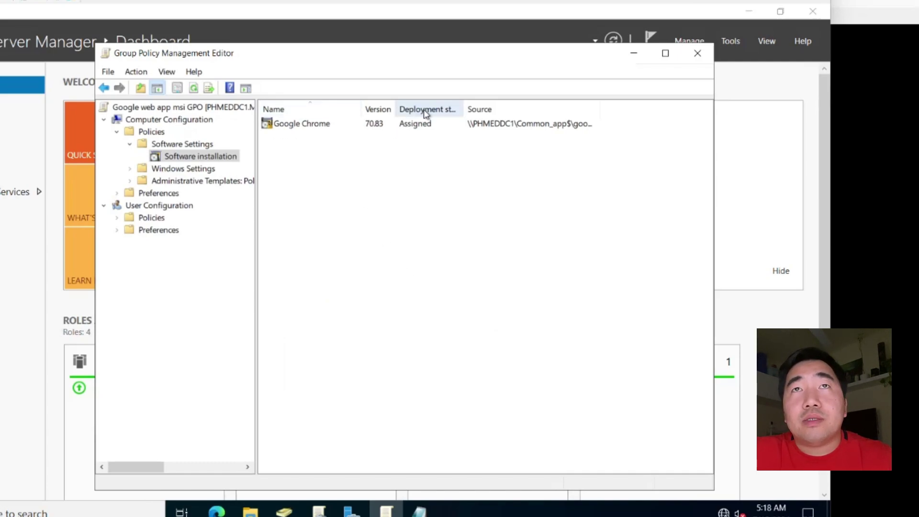
Widen the Deployment state column to confirm Google Chrome is Assigned, then close the policy editor
left_click_drag(462, 109, 495, 110)
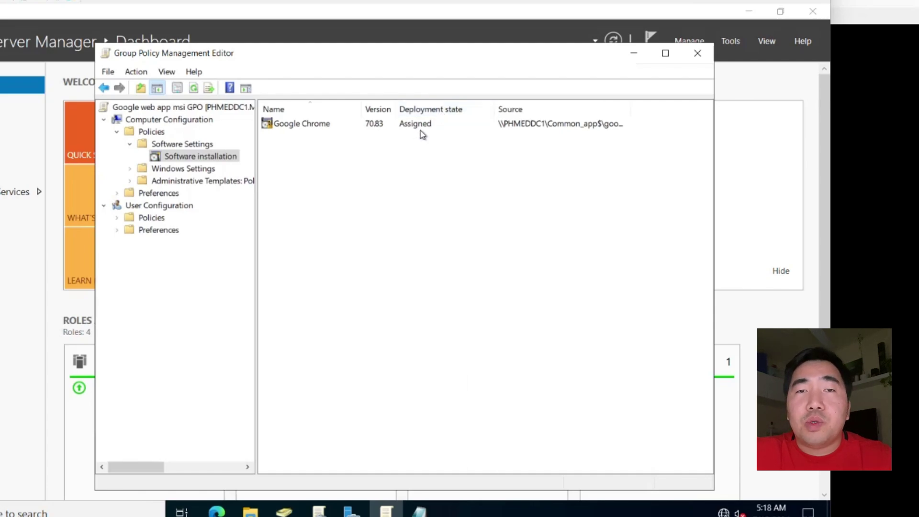
right_click(355, 208)
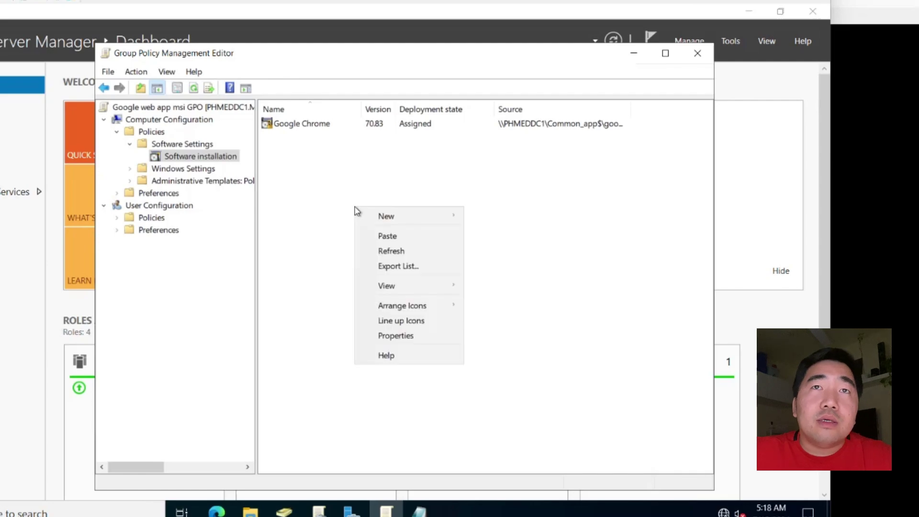
mouse_move(376, 219)
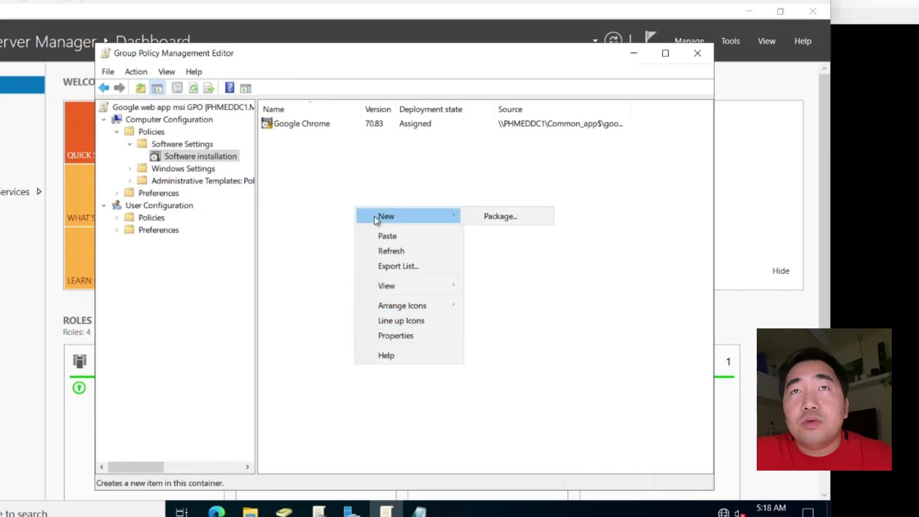
left_click(493, 216)
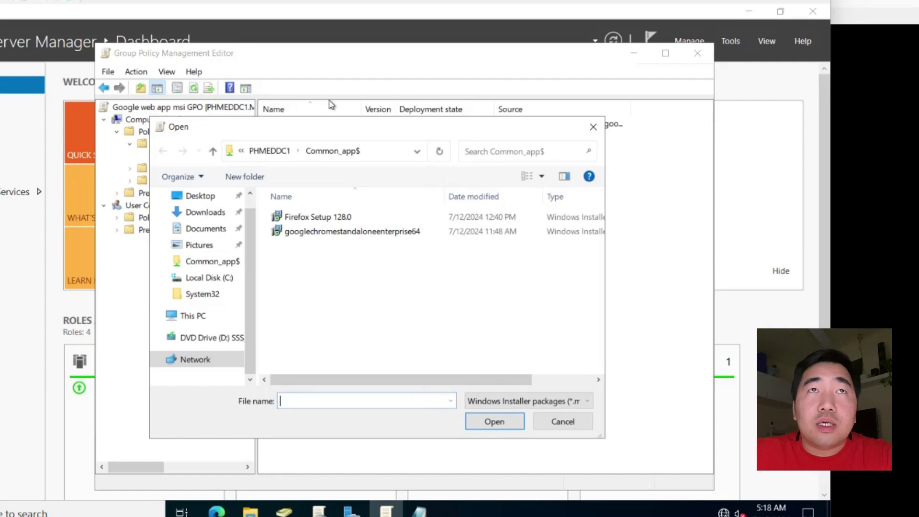
left_click_drag(311, 131, 336, 131)
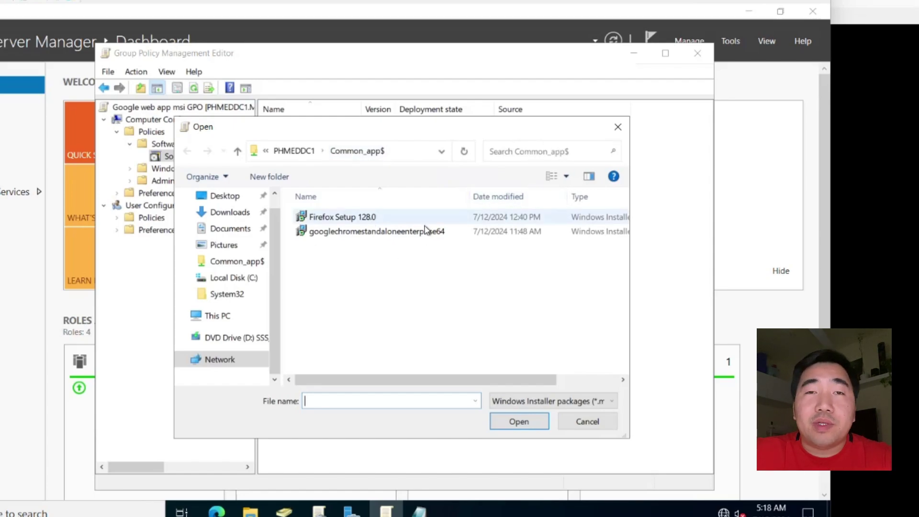
left_click(619, 127)
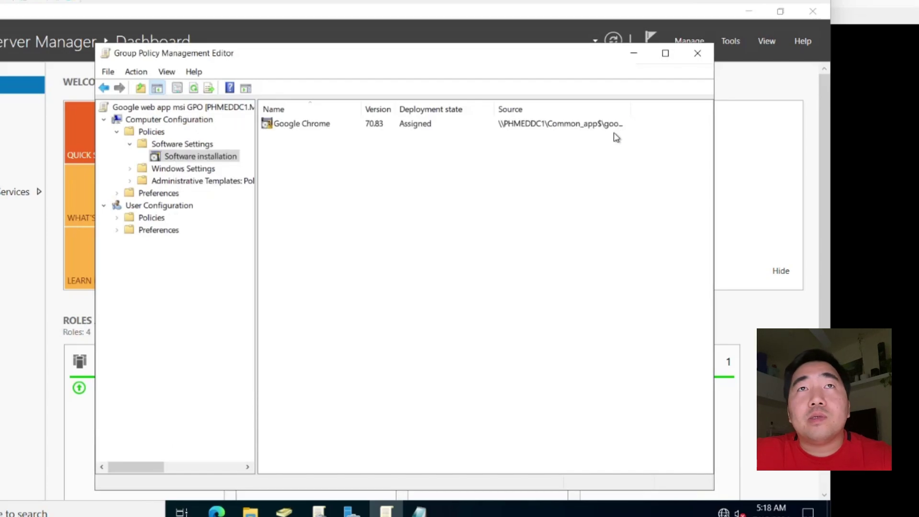
left_click(327, 126)
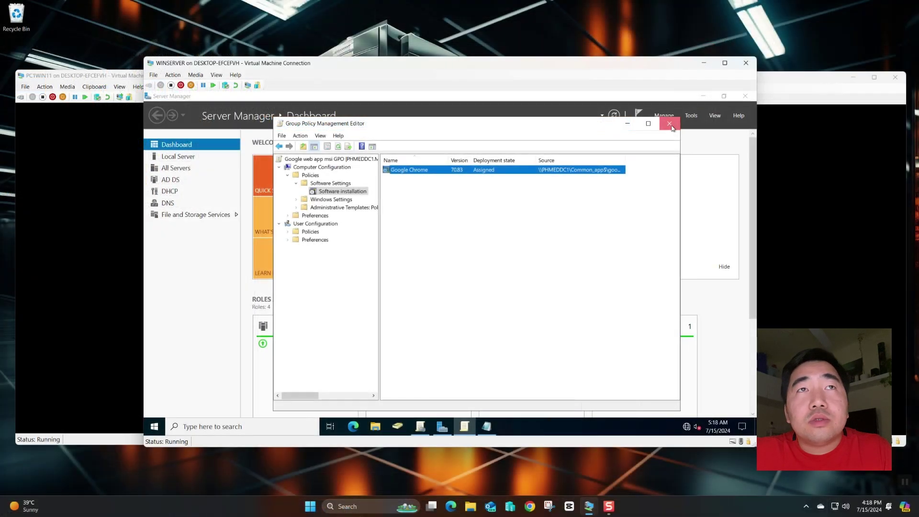
left_click(697, 53)
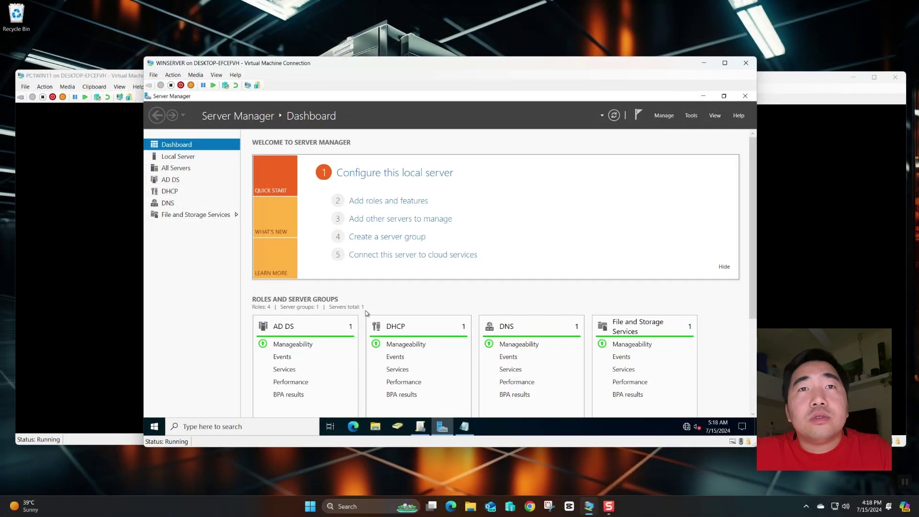
Restore Group Policy Management and select 'Google web app msi GPO' in the Group Policy Objects list
left_click(420, 427)
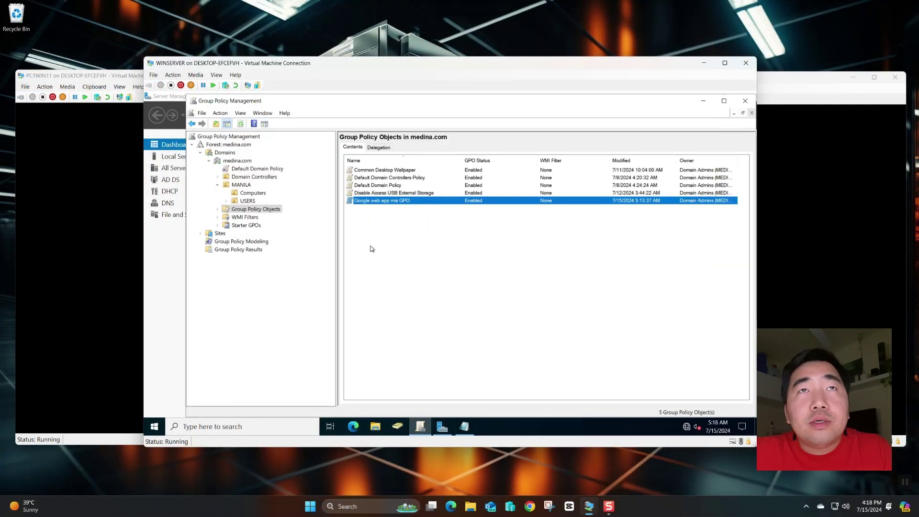
right_click(388, 223)
key("Escape")
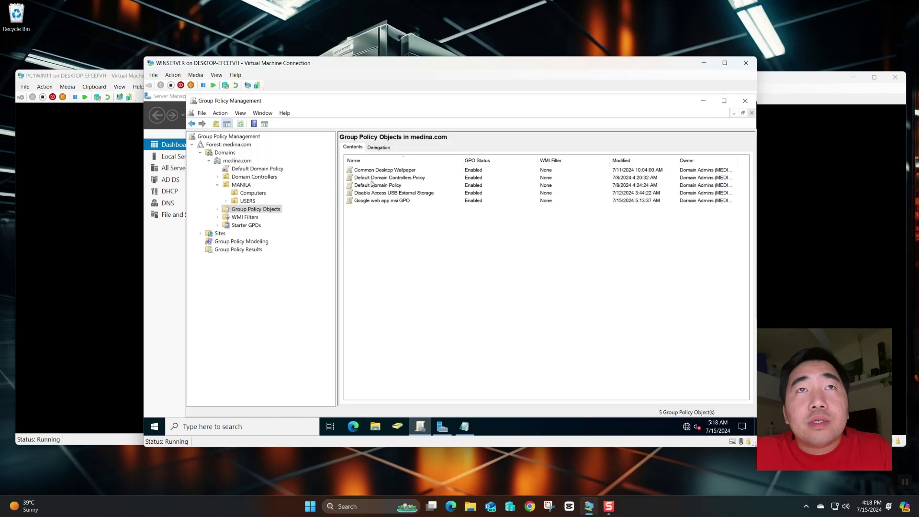
left_click(383, 201)
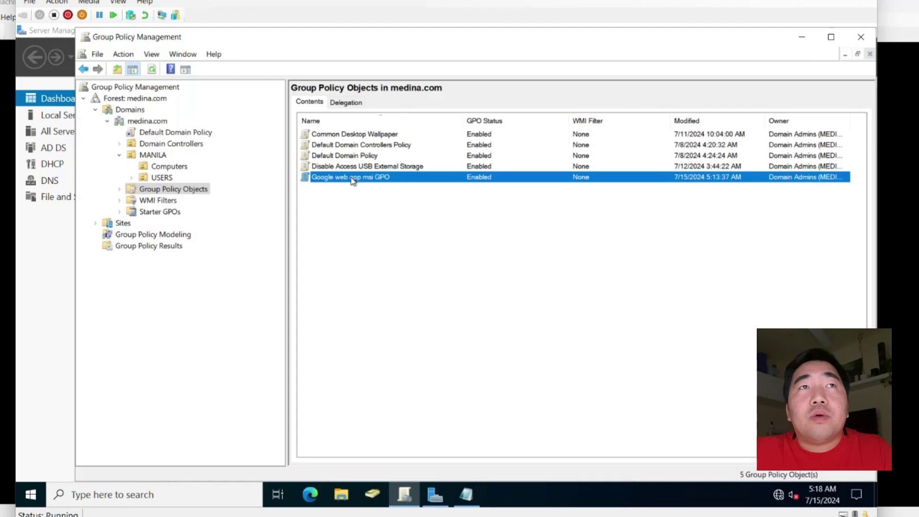
Link the existing Google web app msi GPO to the MANILA Computers OU and reselect the OU
left_click(165, 167)
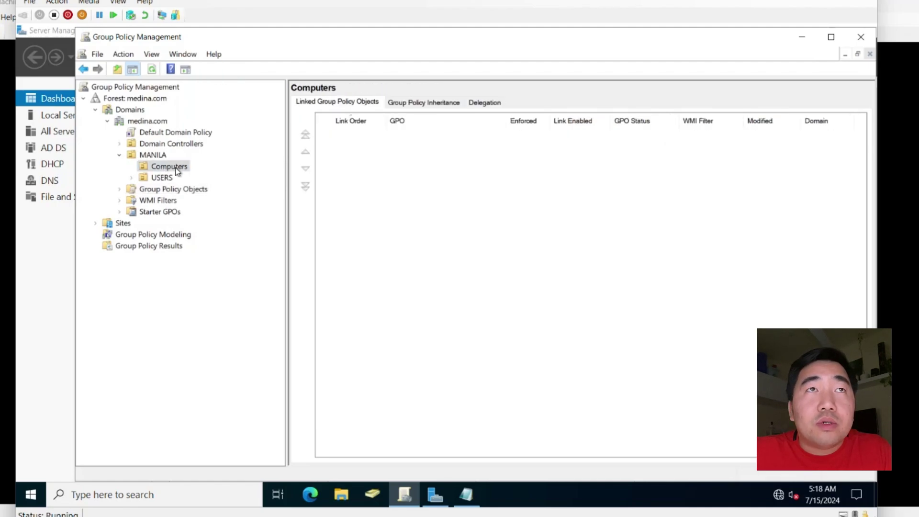
right_click(175, 167)
left_click(218, 191)
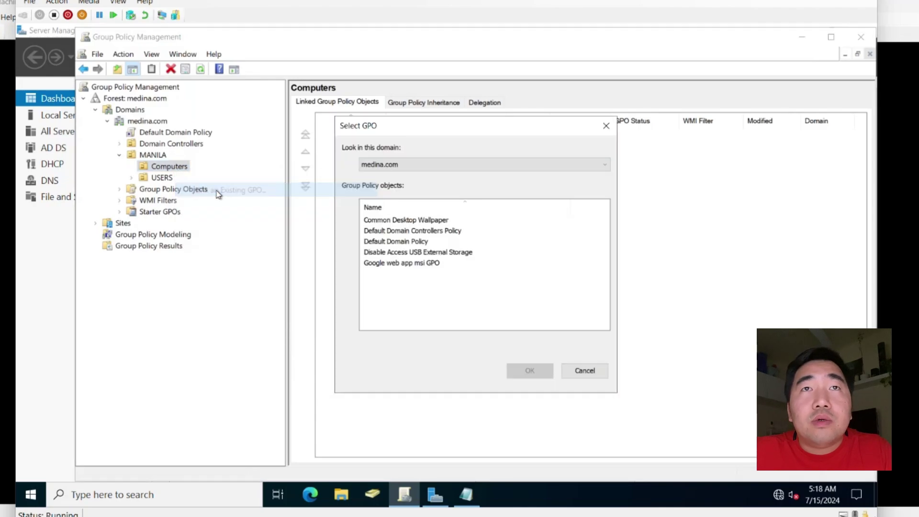
left_click(400, 265)
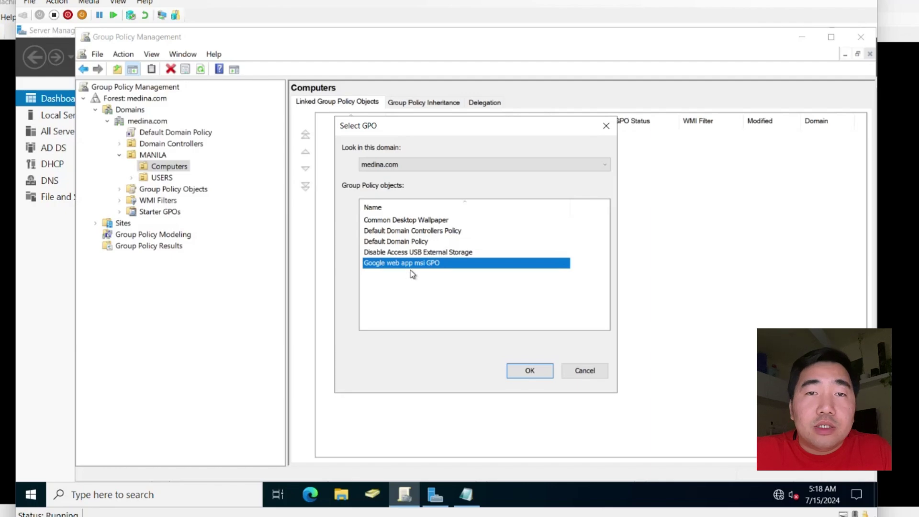
left_click(530, 373)
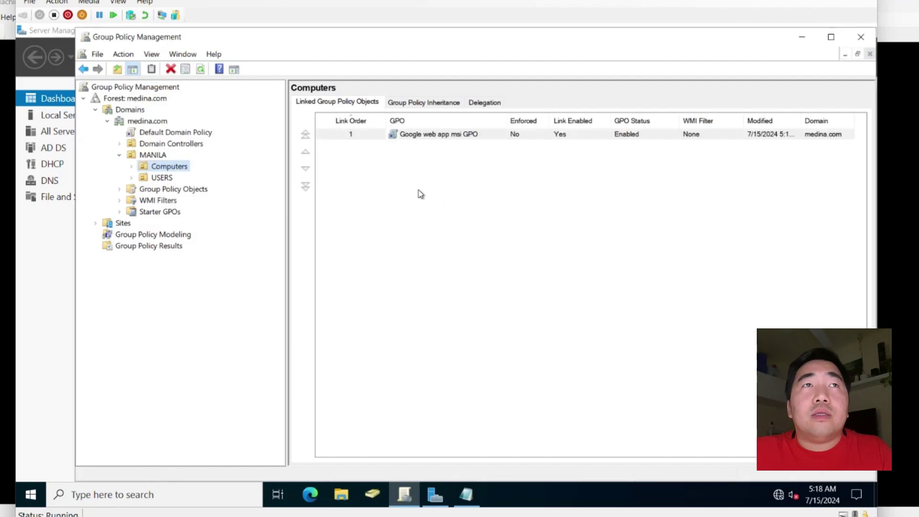
left_click(422, 207)
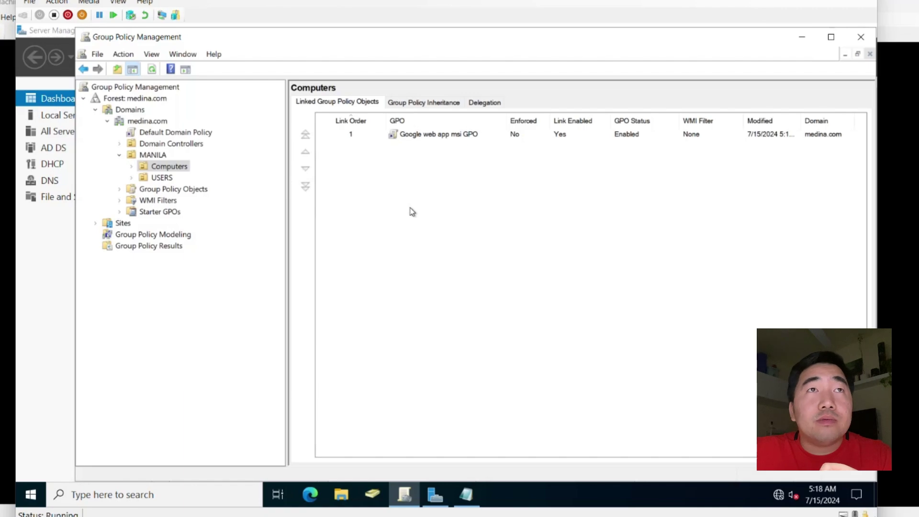
left_click(166, 170)
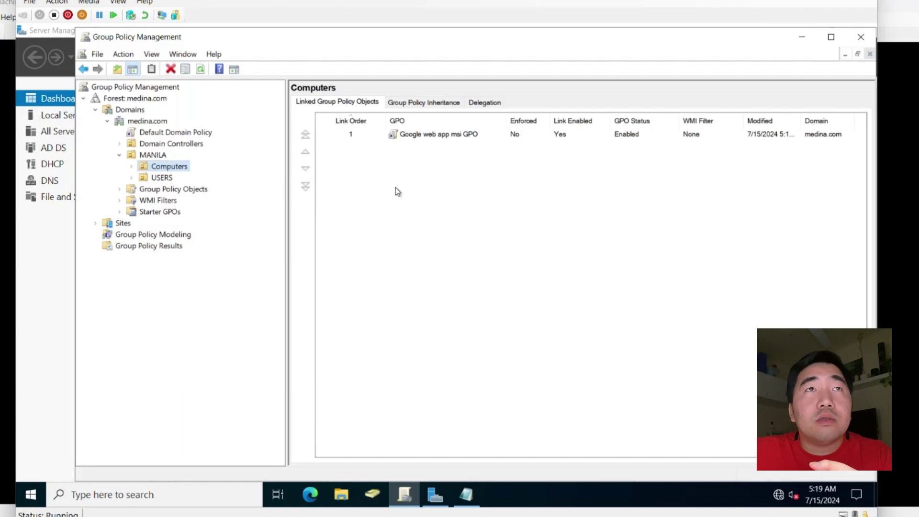
Under medina.com's Group Policy Objects, add a new GPO named 'Firefox web app msi GPO'
left_click(157, 200)
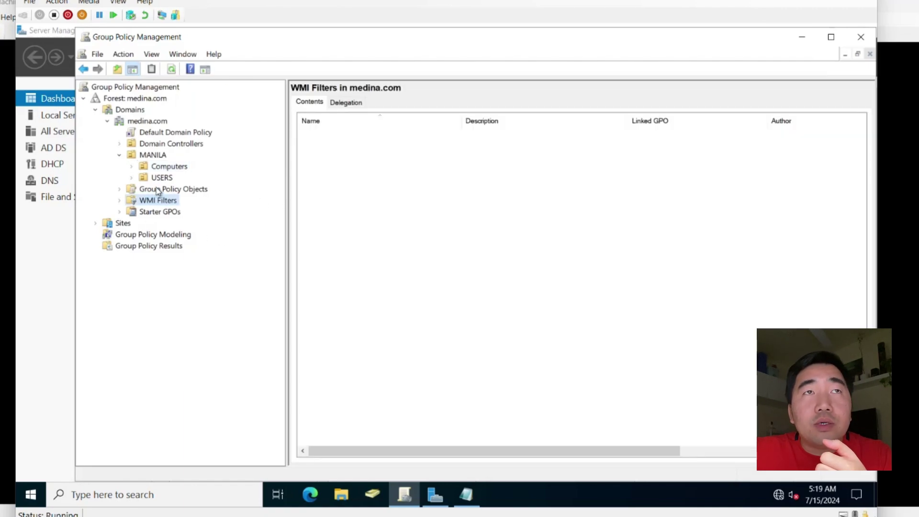
left_click(158, 190)
right_click(419, 247)
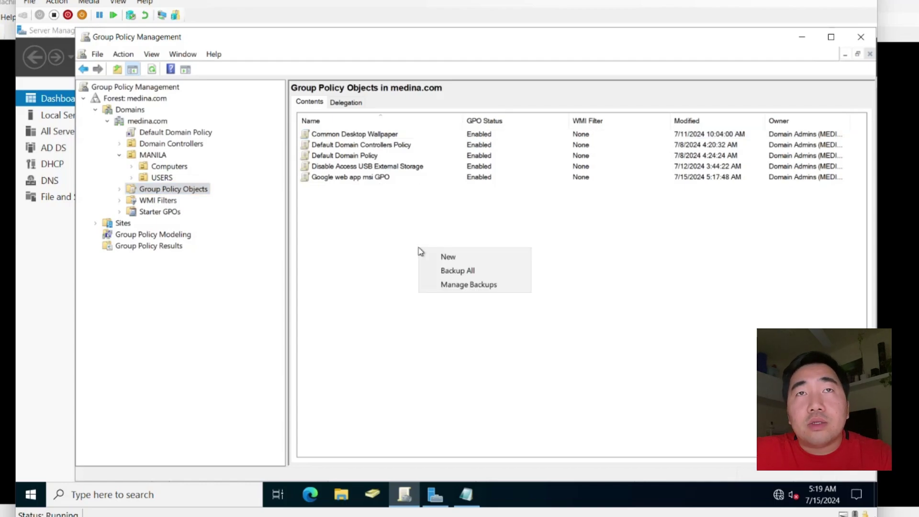
left_click(428, 256)
left_click_drag(450, 241, 340, 240)
type("Firefox web app msi GPO")
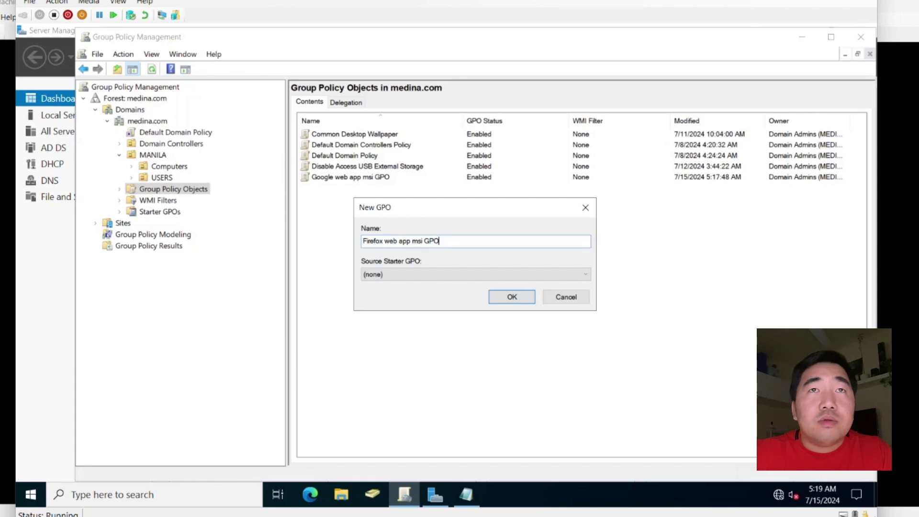
left_click(496, 300)
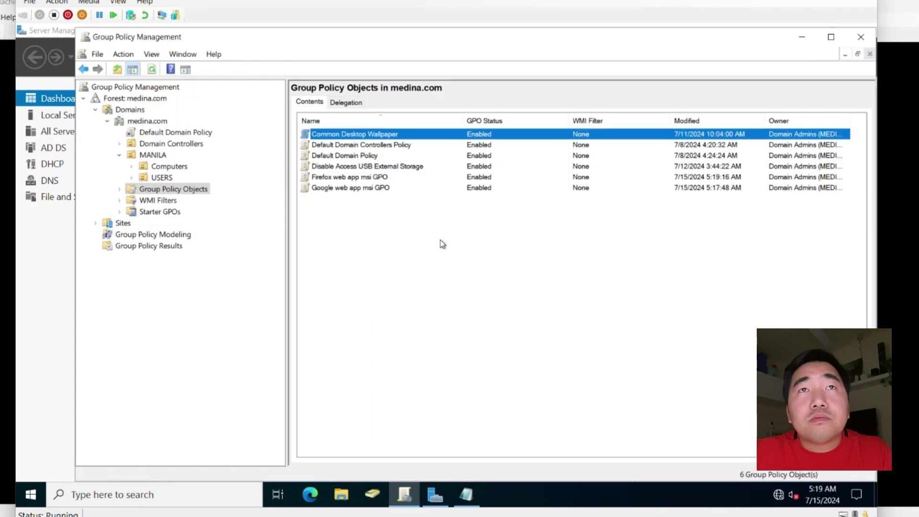
Edit the Firefox GPO at Computer Configuration > Policies > Software Settings > Software installation
left_click(341, 178)
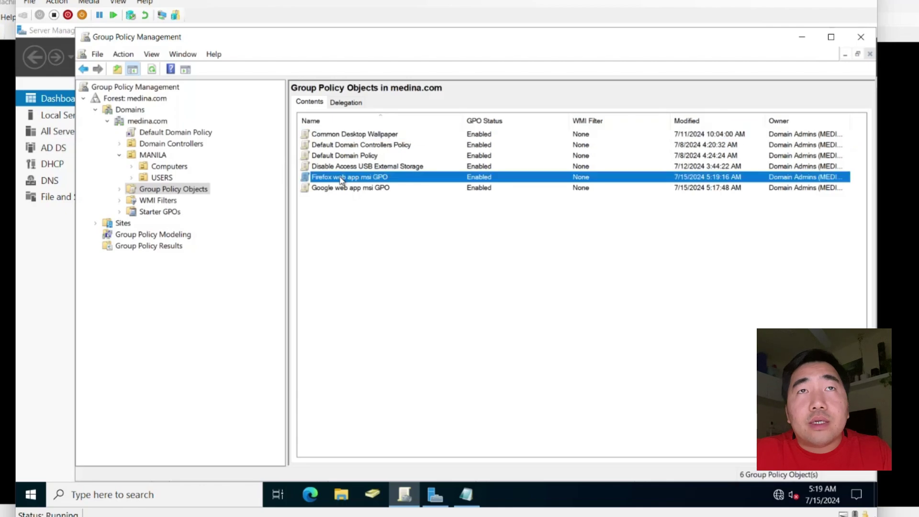
right_click(337, 176)
left_click(367, 185)
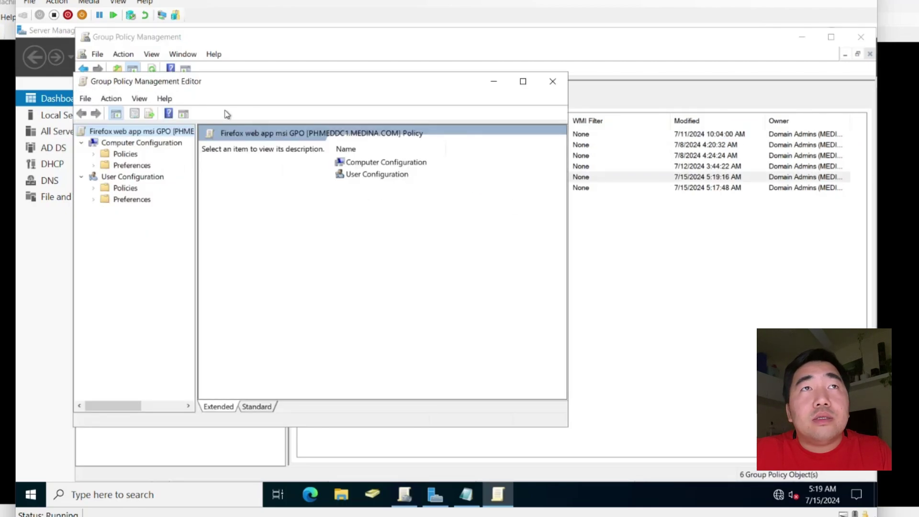
left_click_drag(237, 81, 383, 103)
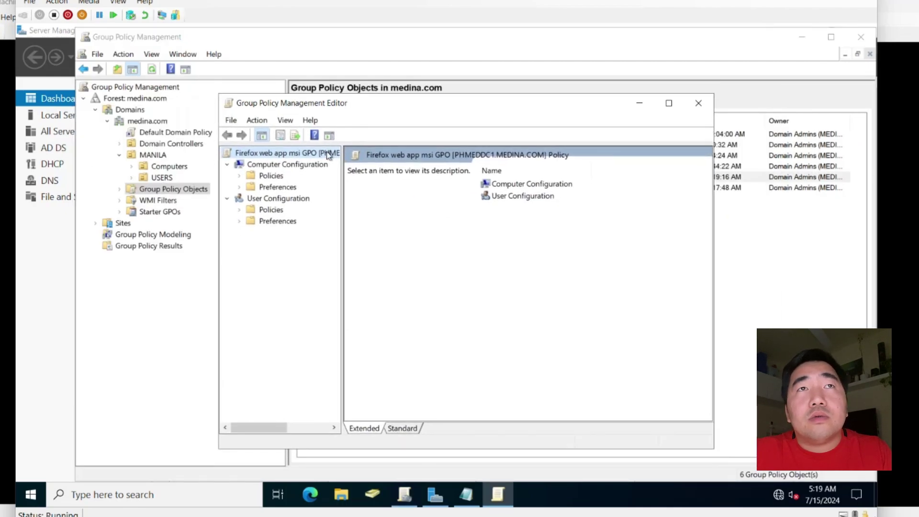
left_click(272, 176)
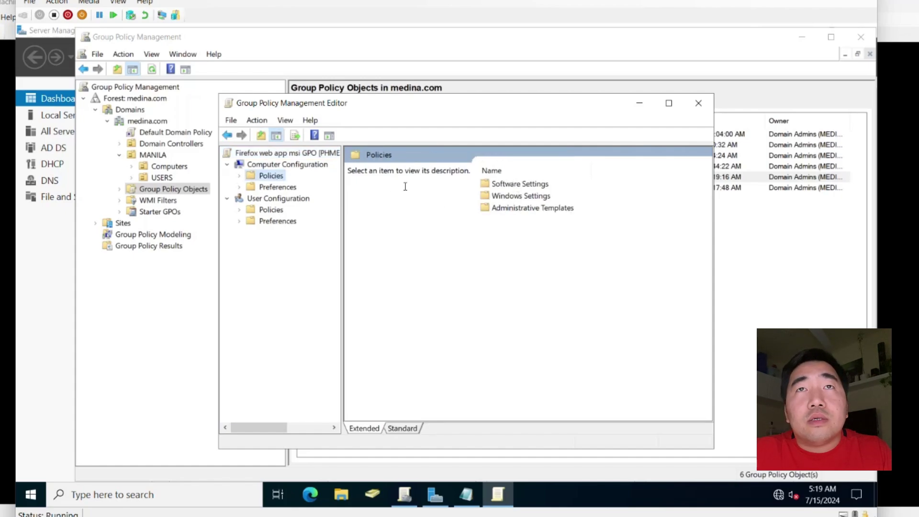
double_click(508, 186)
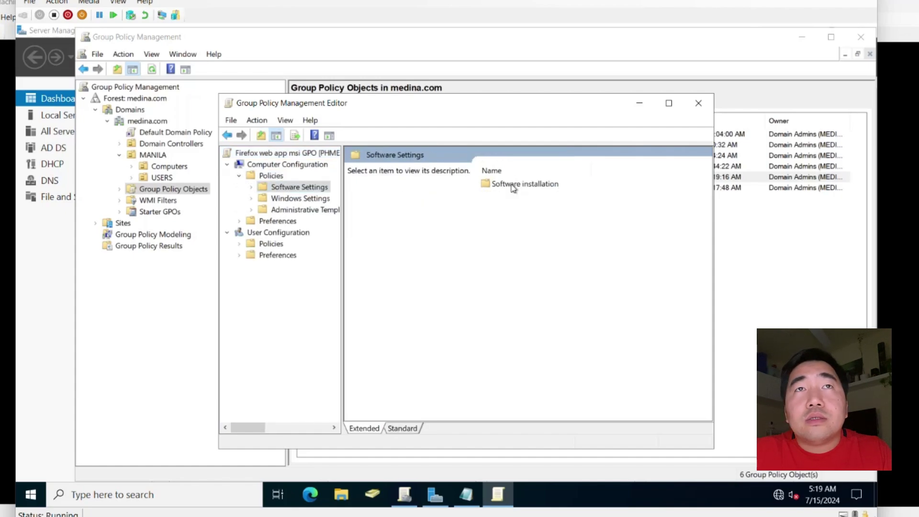
double_click(286, 188)
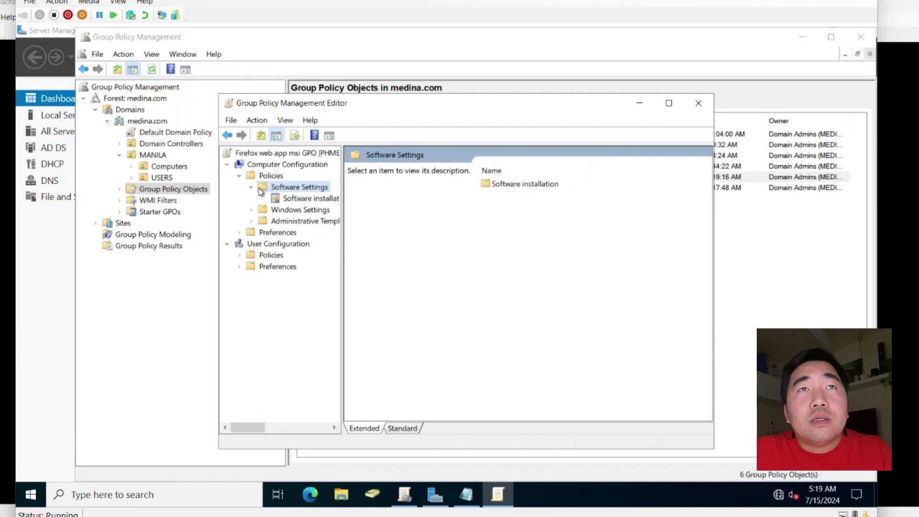
left_click(301, 199)
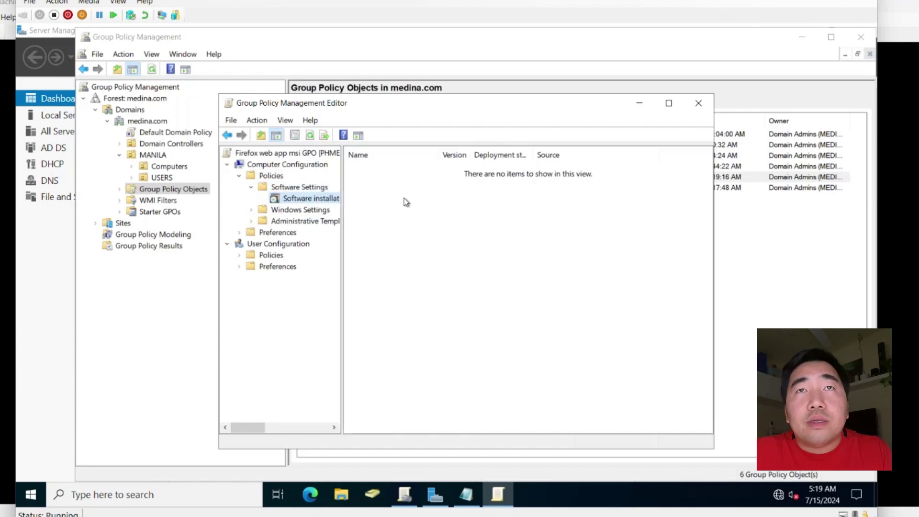
Add the Firefox Setup 128.0 installer as a new Assigned software package
right_click(503, 232)
mouse_move(521, 235)
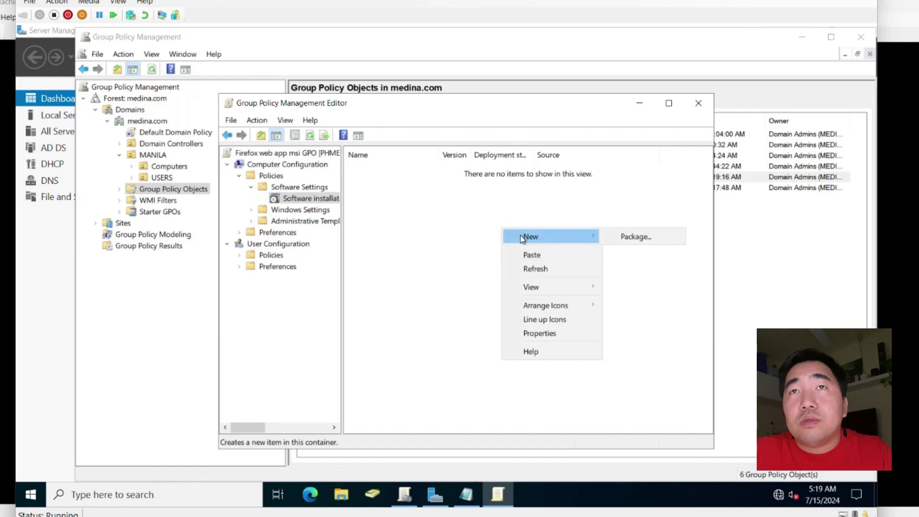
left_click(631, 236)
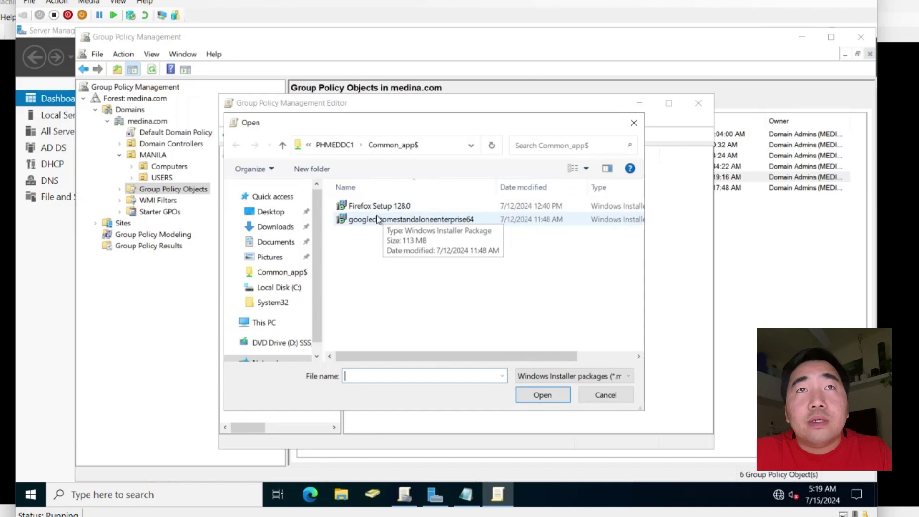
left_click(378, 207)
left_click(543, 396)
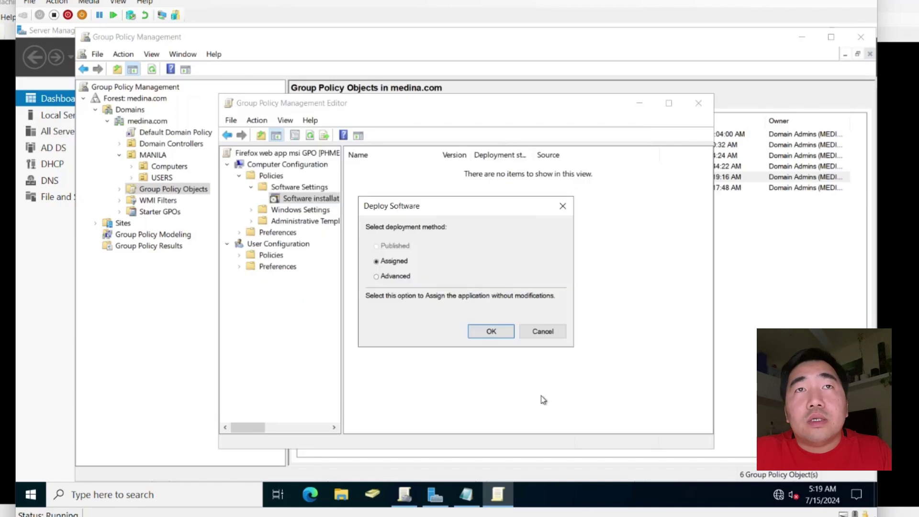
left_click(489, 333)
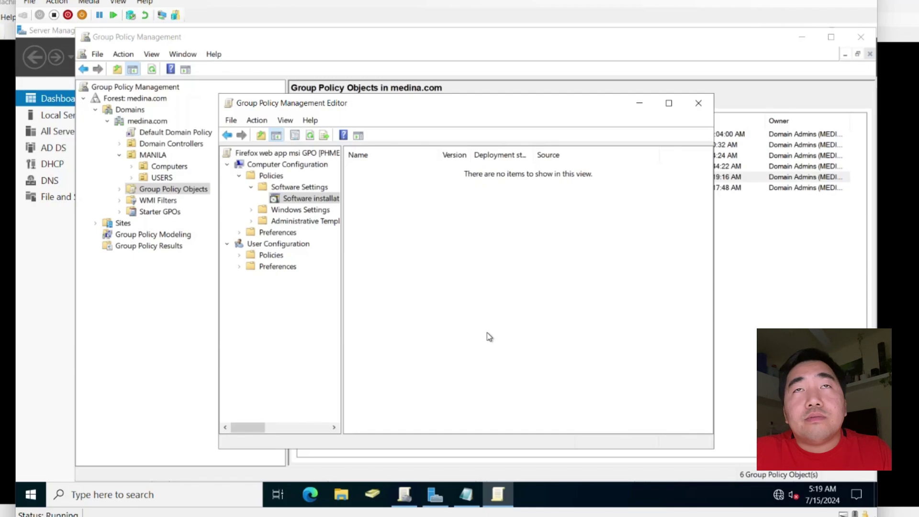
right_click(462, 257)
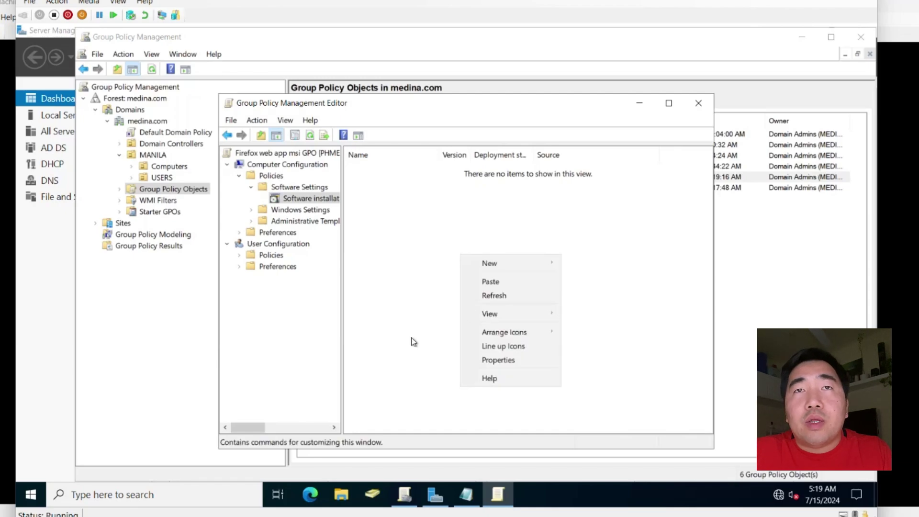
Set \\PHMEDDC1\Common_app$ as the default package location with Assign deployment in Software installation properties
left_click(500, 361)
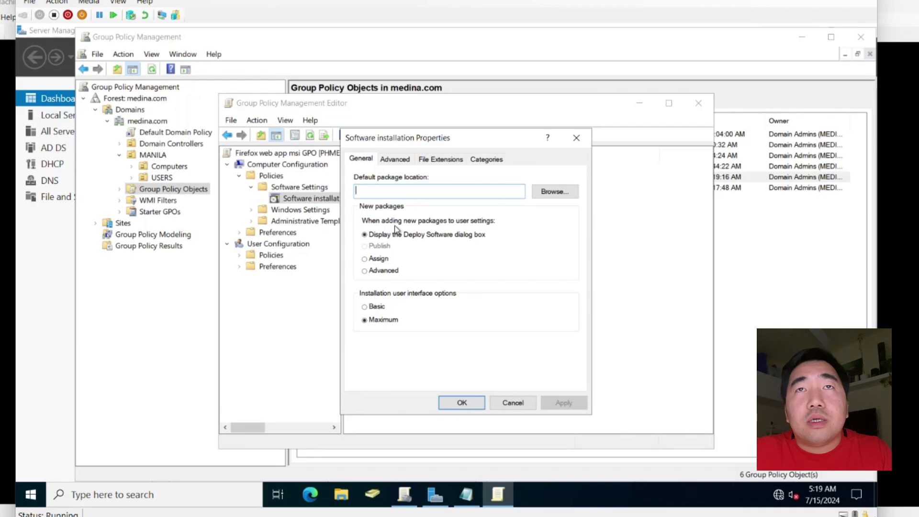
left_click(498, 494)
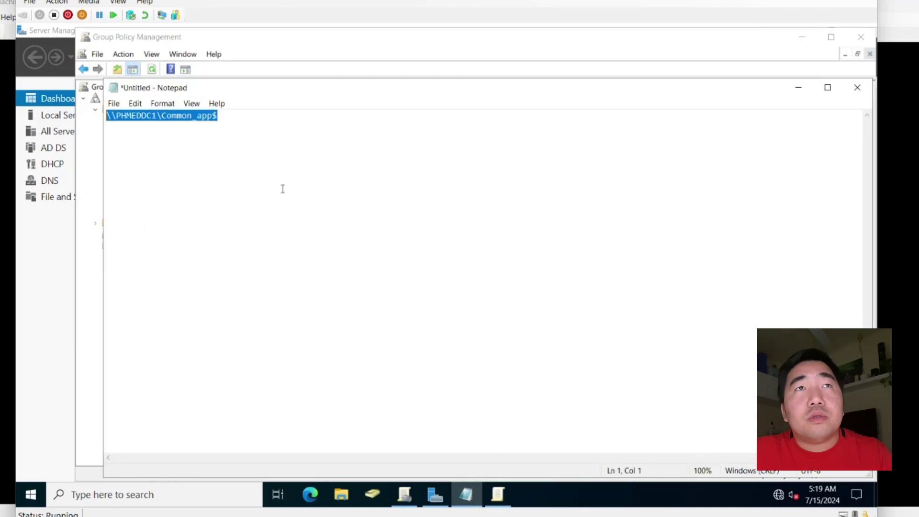
left_click(219, 122)
left_click_drag(219, 117, 30, 115)
key("ctrl+c")
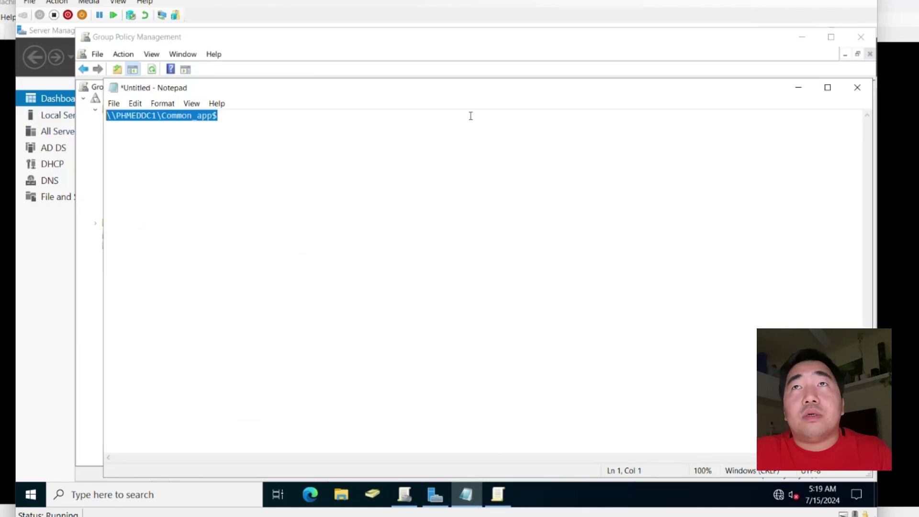
left_click(799, 87)
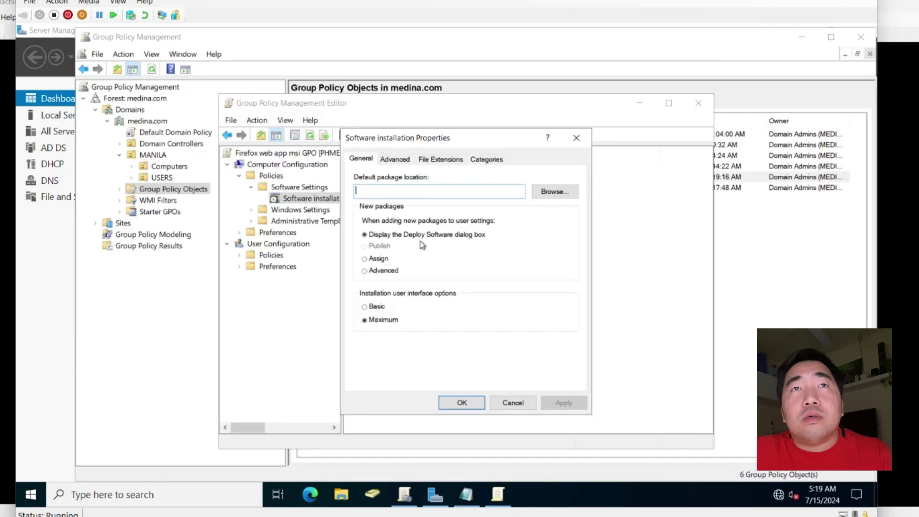
left_click(404, 193)
key("ctrl+v")
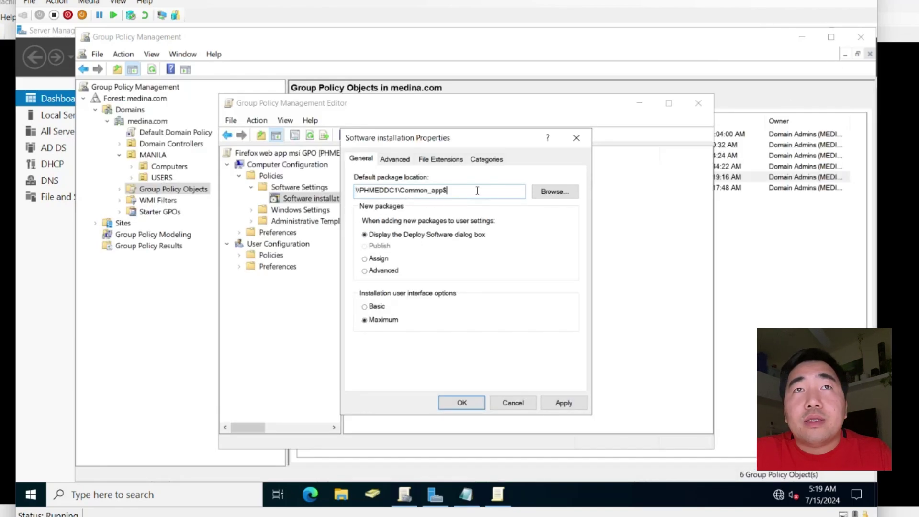
left_click(559, 404)
left_click(462, 403)
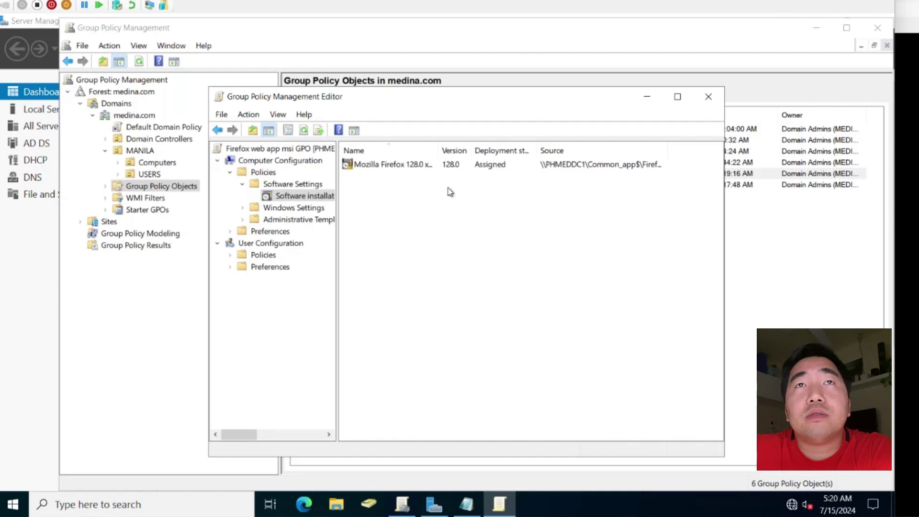
Close the Group Policy Management Editor and expand the Computers OU under MANILA
left_click(709, 97)
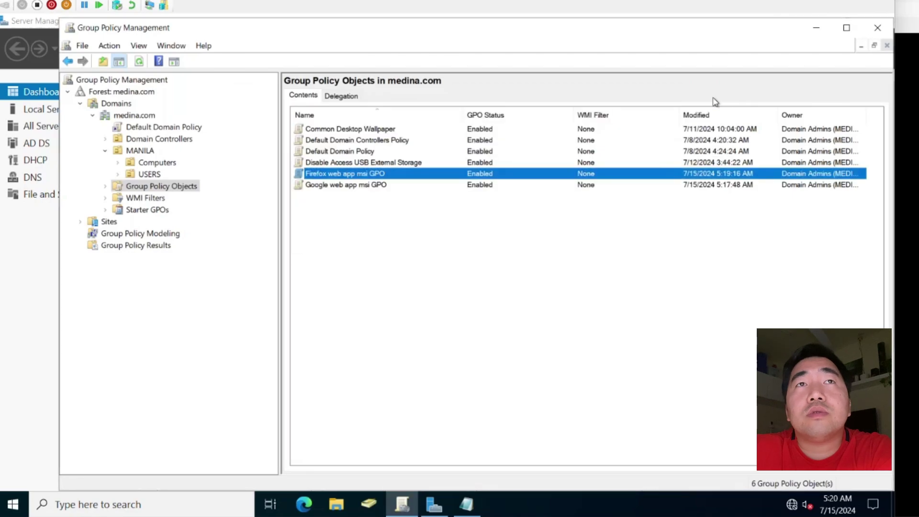
left_click(383, 241)
double_click(157, 163)
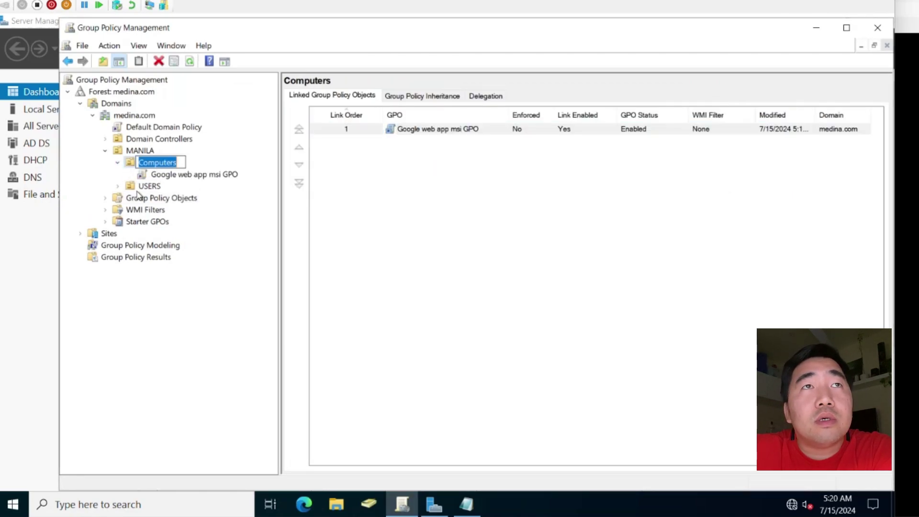
Link the Firefox web app msi GPO to the Computers OU and dismiss the link notice
right_click(164, 167)
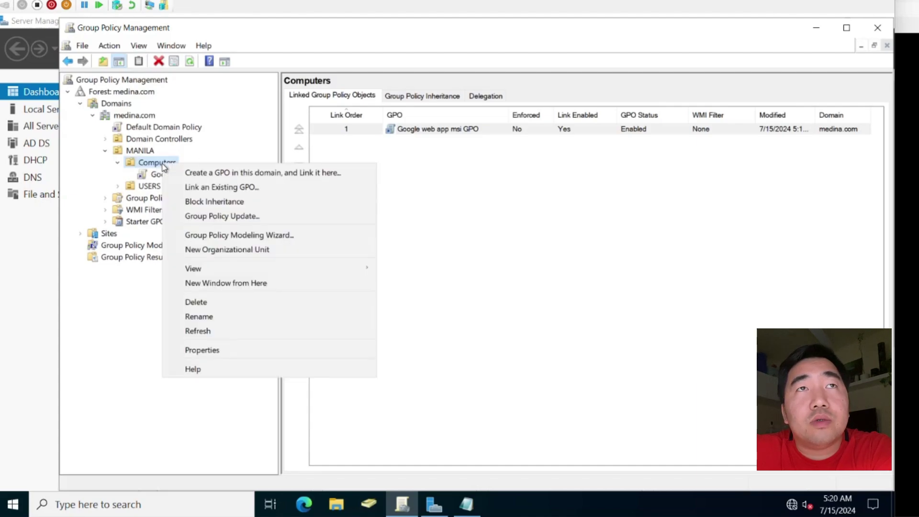
right_click(143, 161)
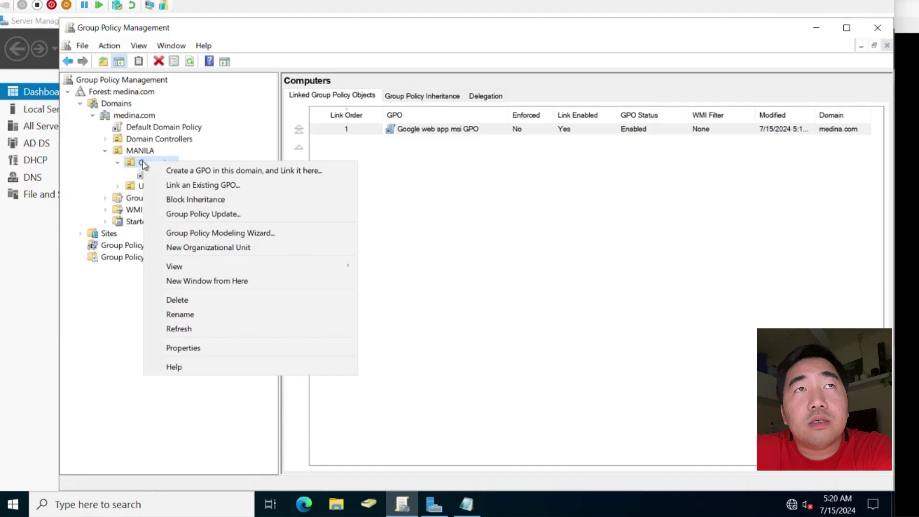
left_click(193, 185)
left_click(378, 265)
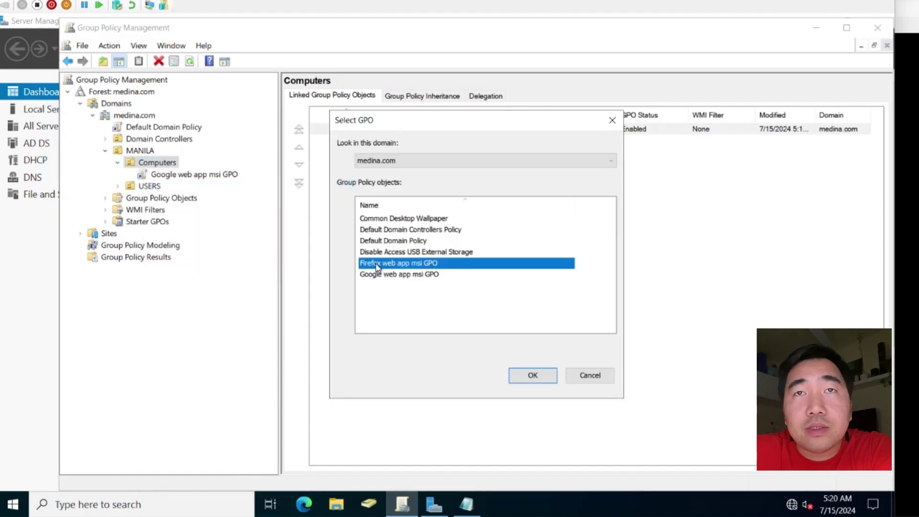
left_click(543, 380)
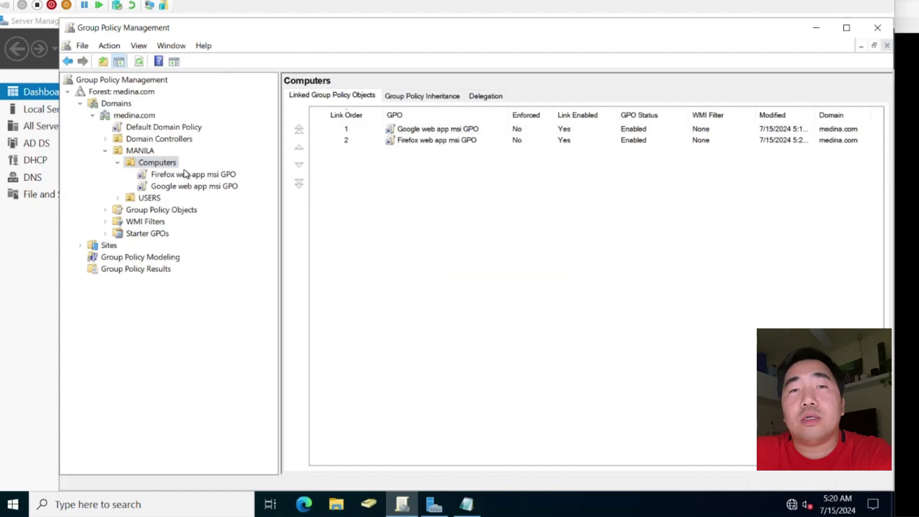
left_click(184, 177)
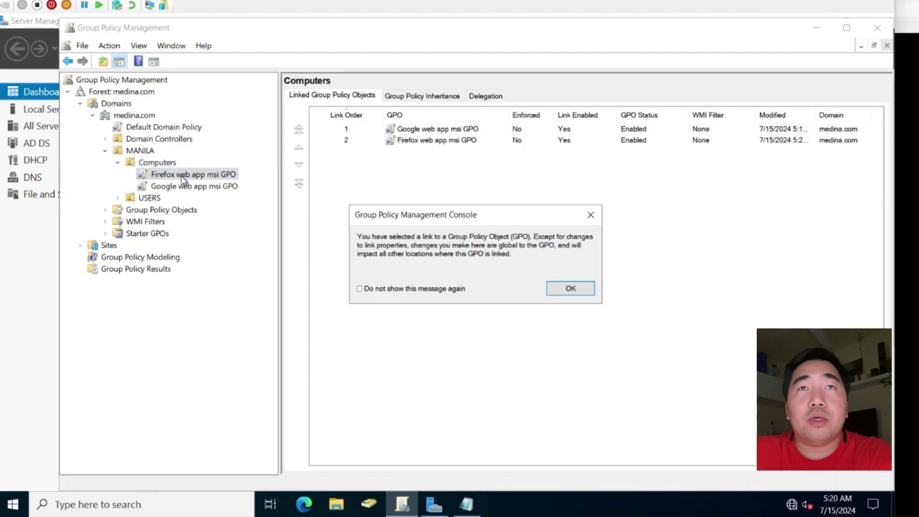
left_click(571, 293)
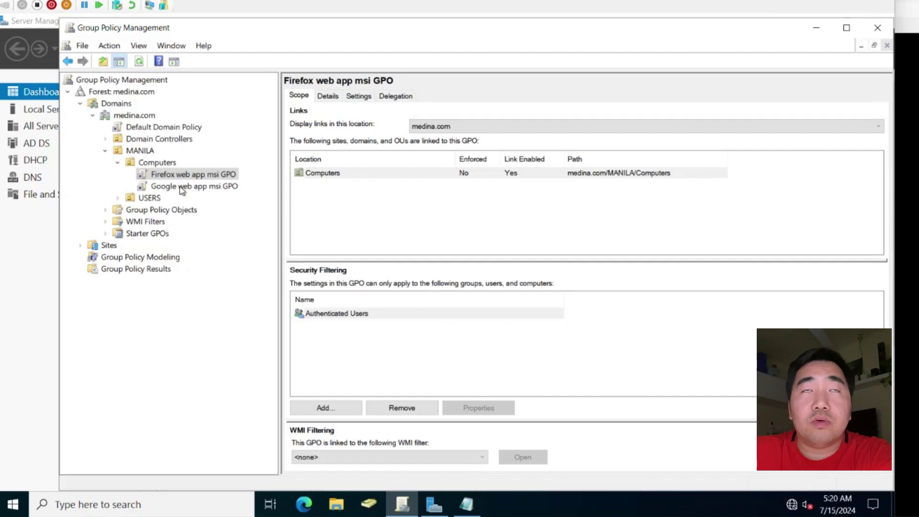
Select the MANILA Computers OU to list Google and Firefox web app msi GPOs, both enabled
left_click(143, 164)
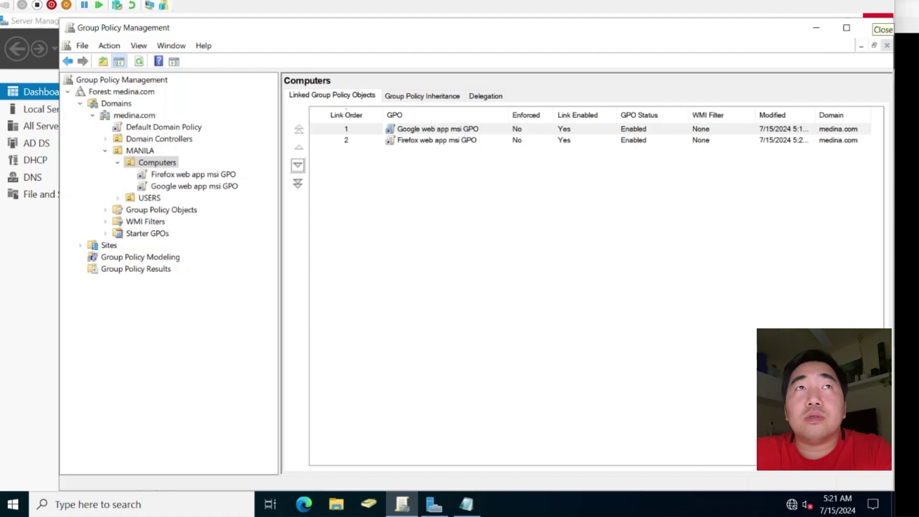
Leave the server VM and sign in to the first Windows 11 client with its password
left_click(878, 16)
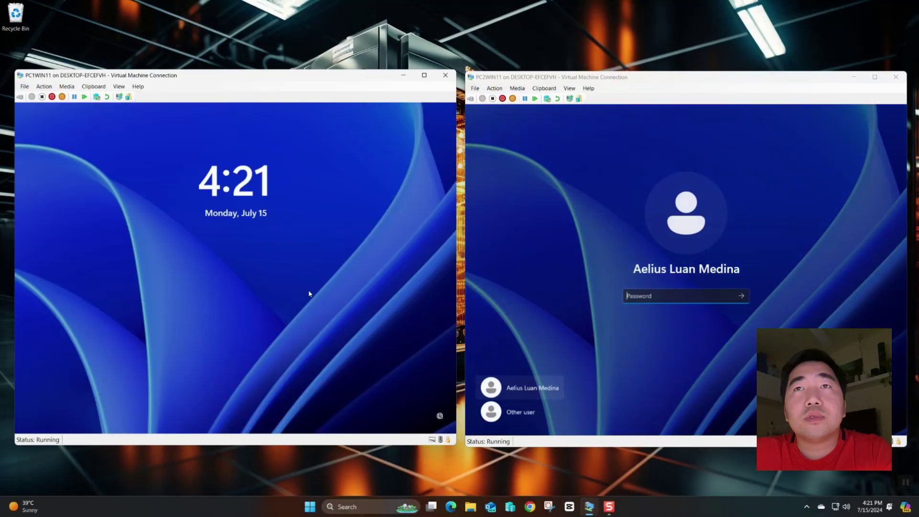
left_click(308, 293)
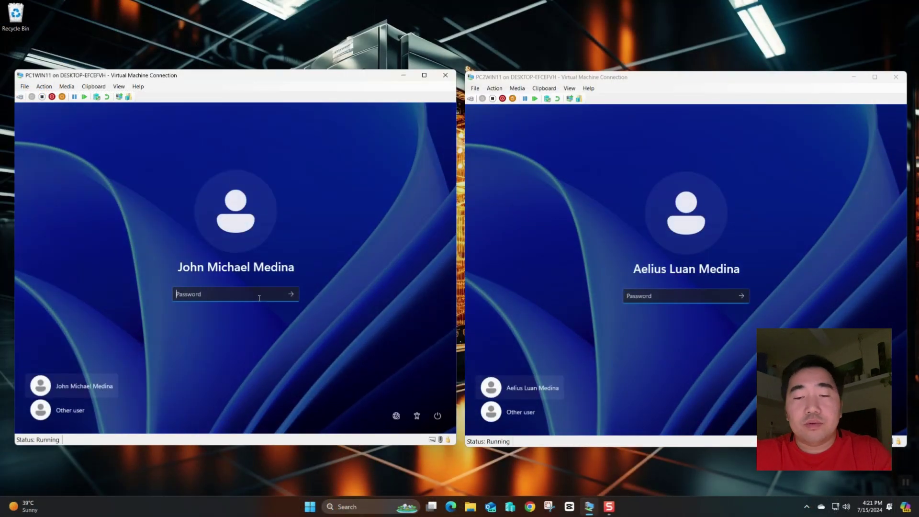
type("•••••")
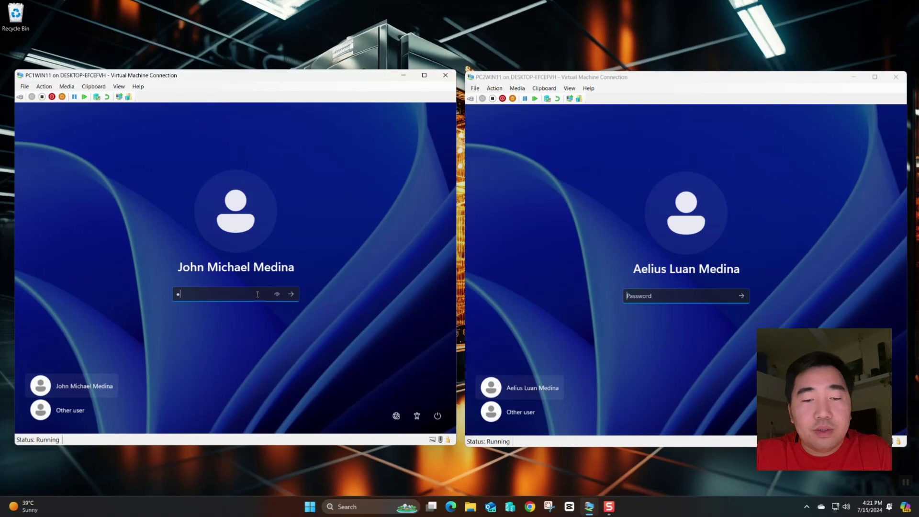
type("••")
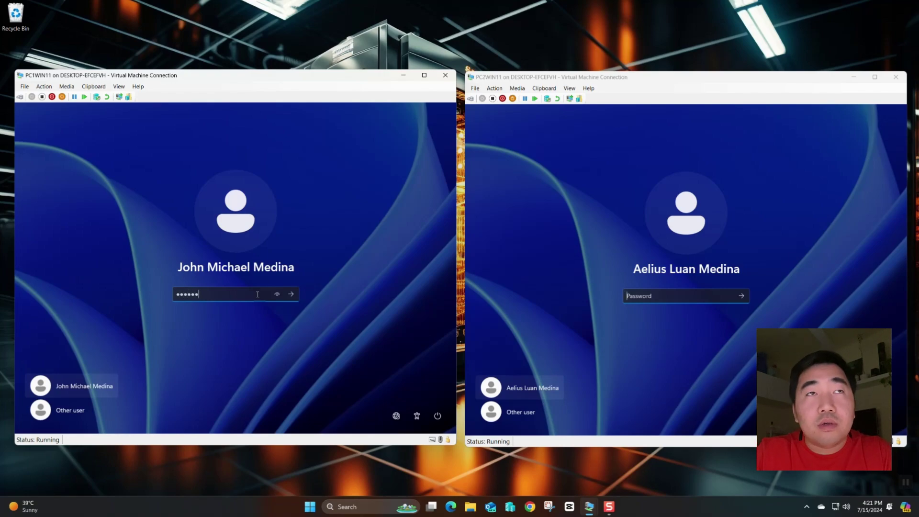
key("BackSpace")
key("BackSpace")
key("BackSpace")
key("BackSpace")
key("BackSpace")
key("BackSpace")
key("BackSpace")
Sign in to the second Windows 11 client VM with its password
type("•••••••")
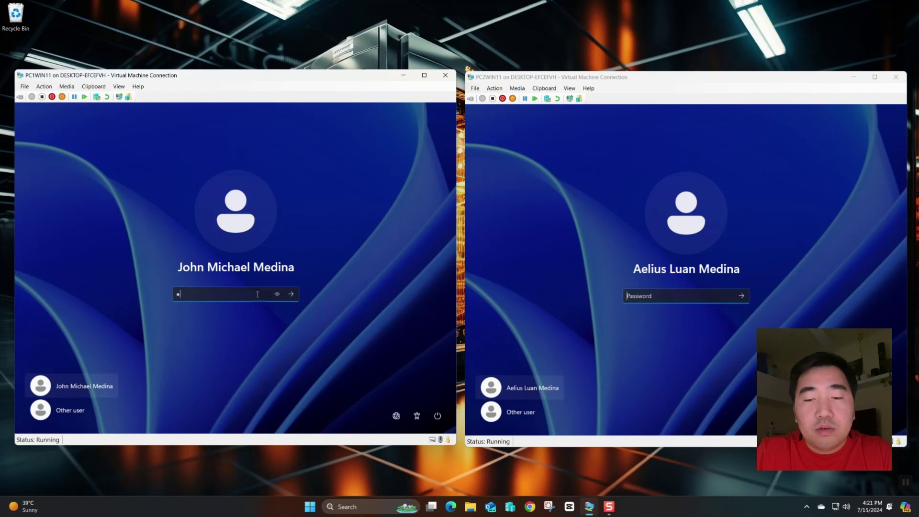
key("Return")
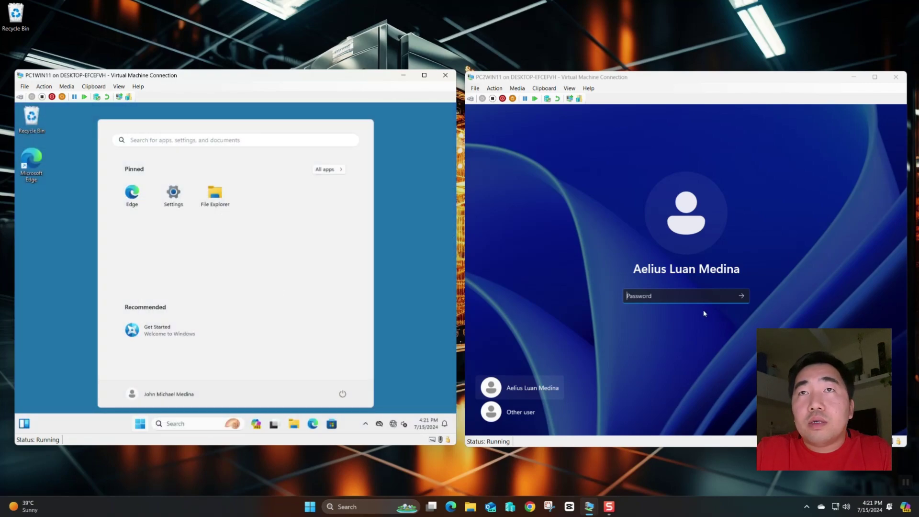
left_click(640, 295)
type("•••••••")
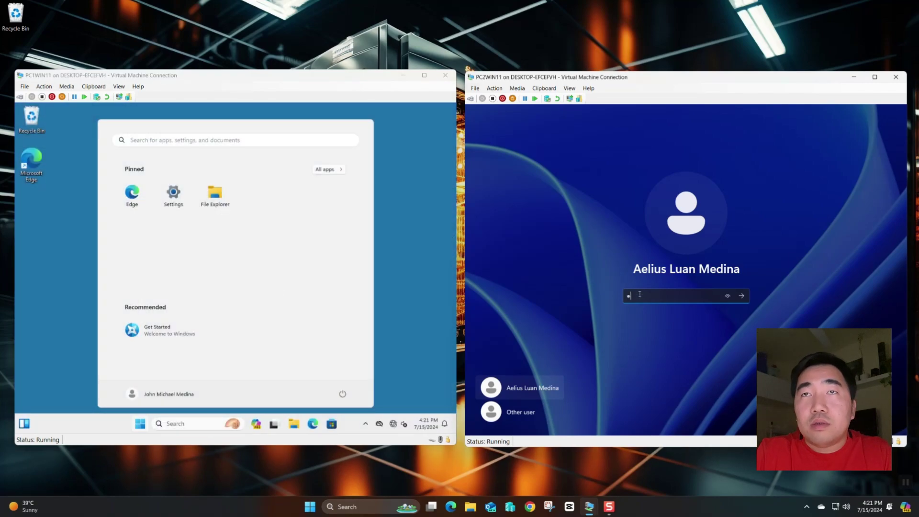
key("Return")
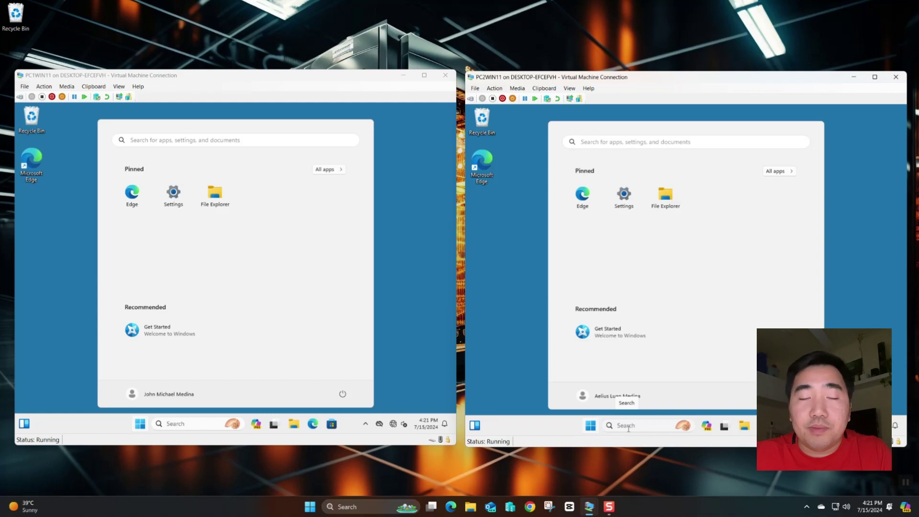
On the second VM, run gpupdate /force in an elevated Command Prompt
left_click(629, 425)
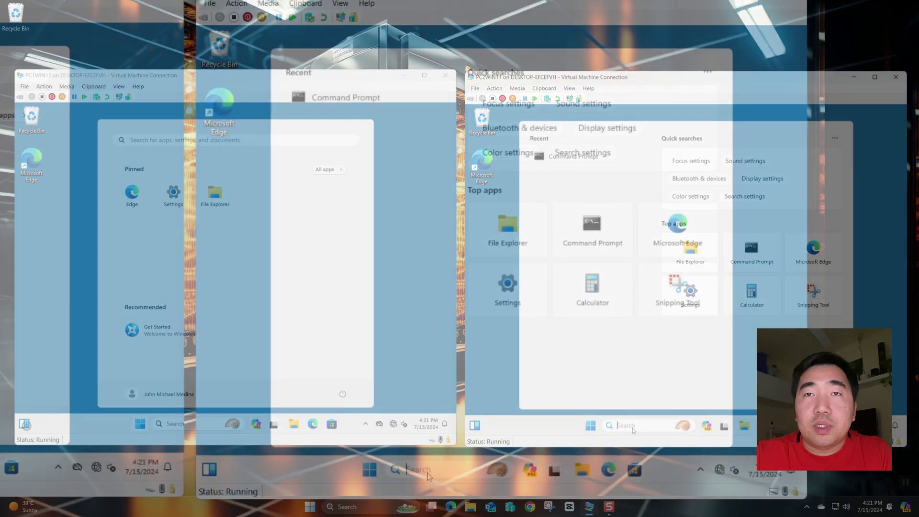
type("cmd")
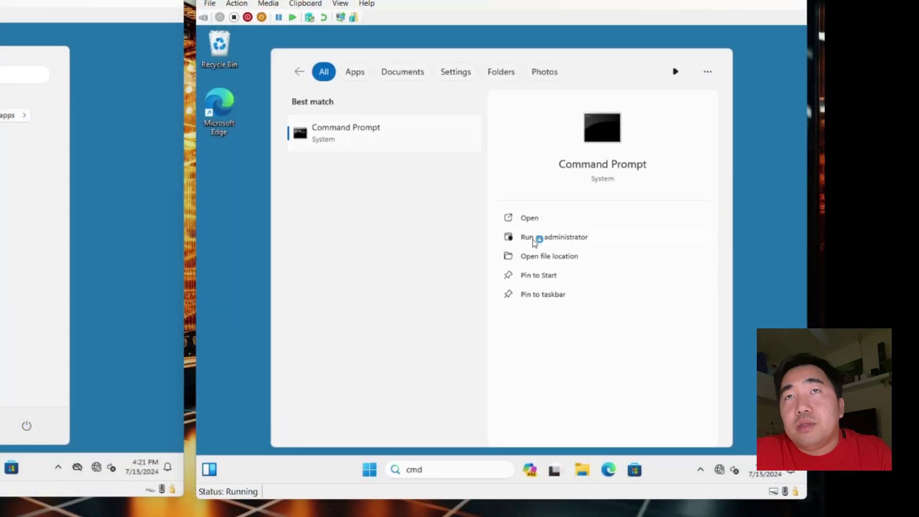
left_click(537, 237)
left_click(441, 341)
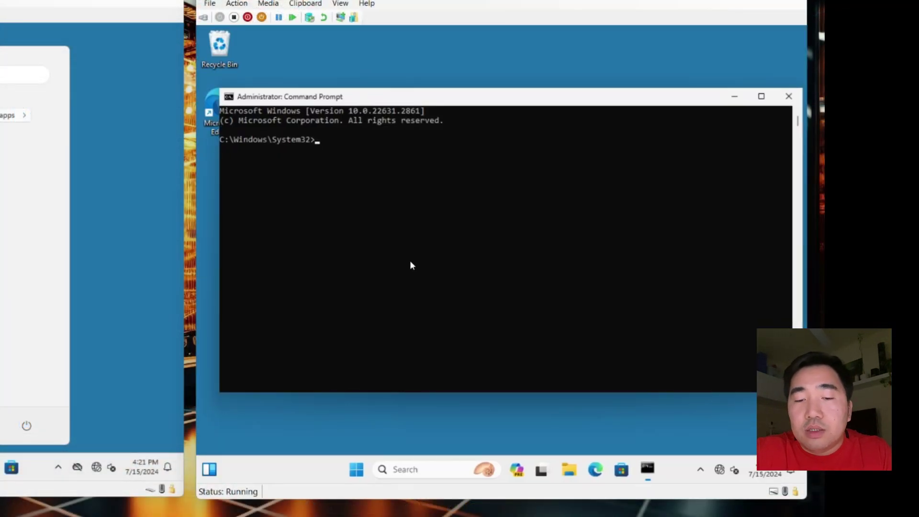
type("gpupdate /forc")
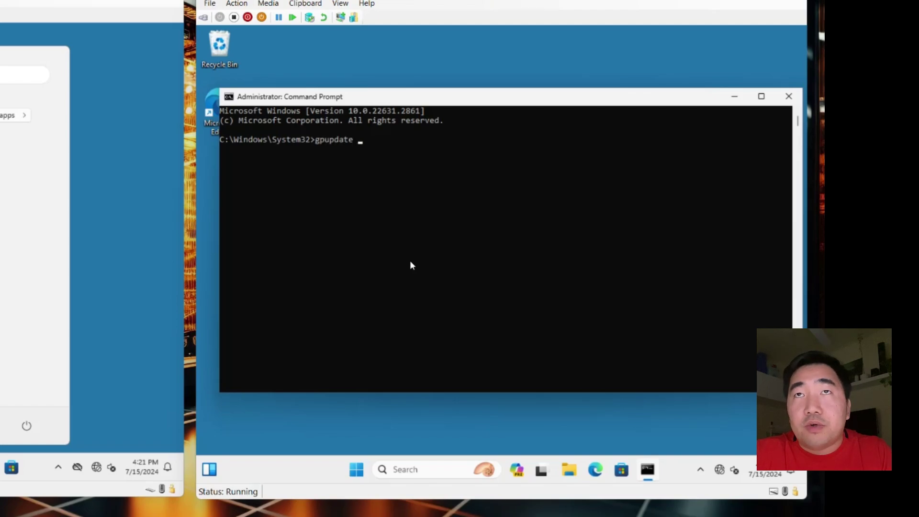
type("e")
key("Return")
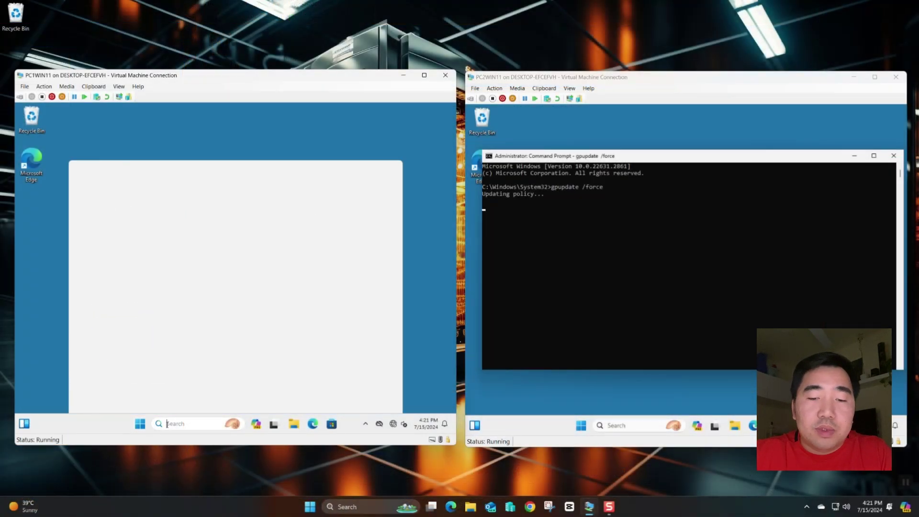
On the first VM, run gpupdate /force in an elevated Command Prompt
type("cmd")
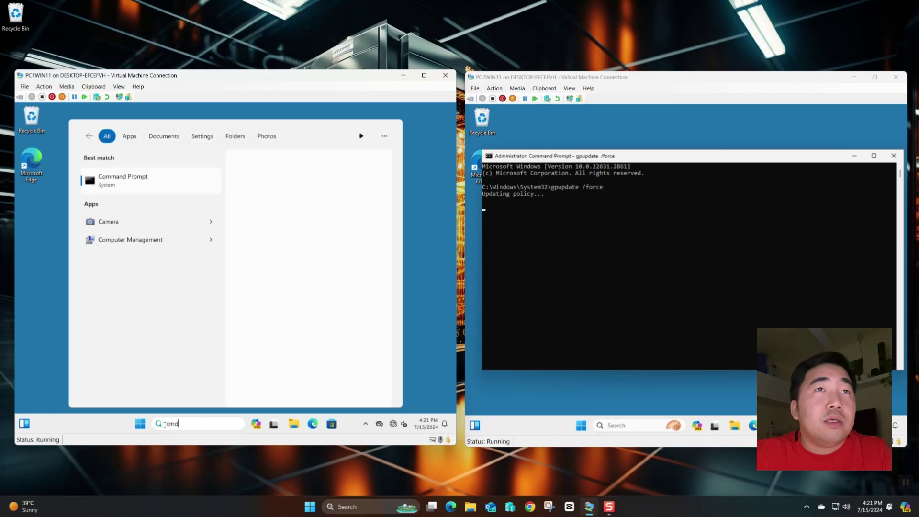
left_click(270, 257)
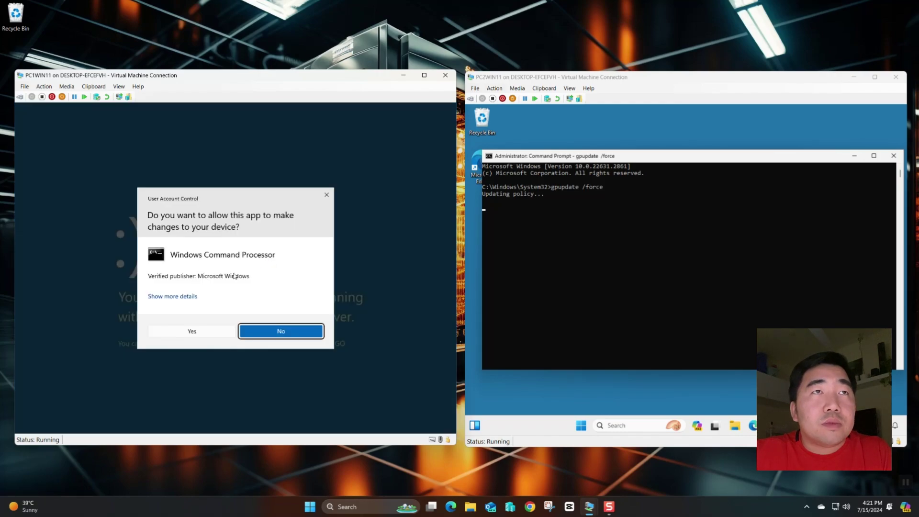
left_click(282, 330)
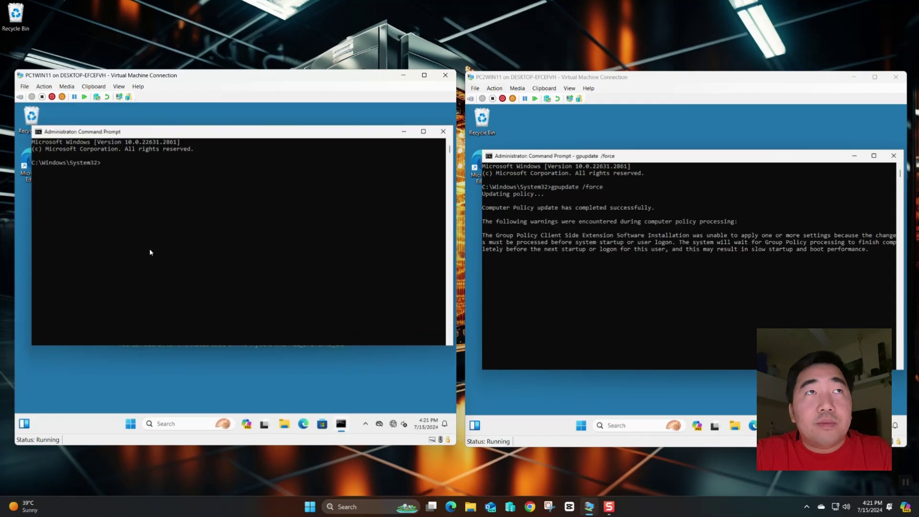
type("gpupdate /force")
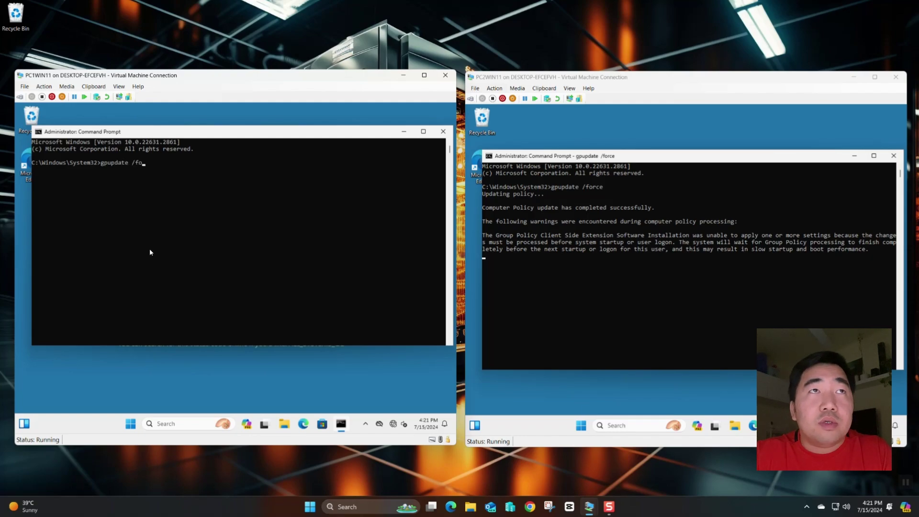
key("Return")
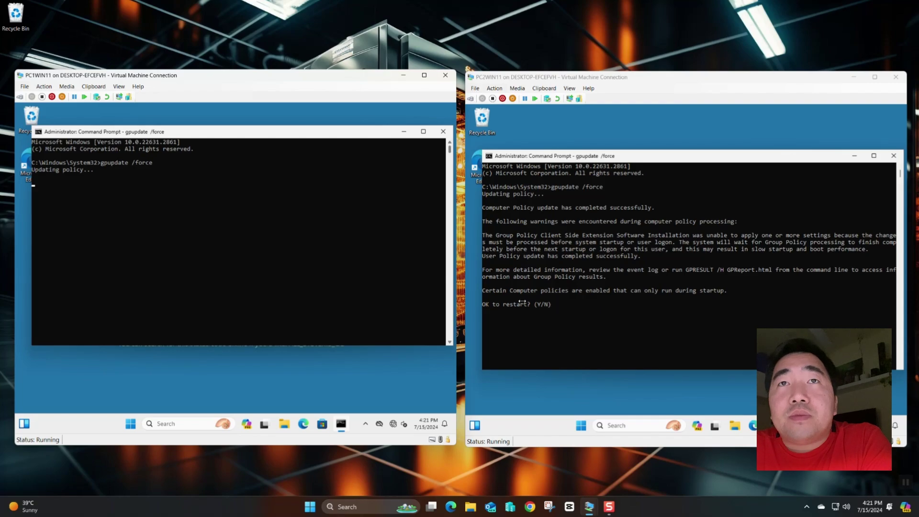
left_click(569, 292)
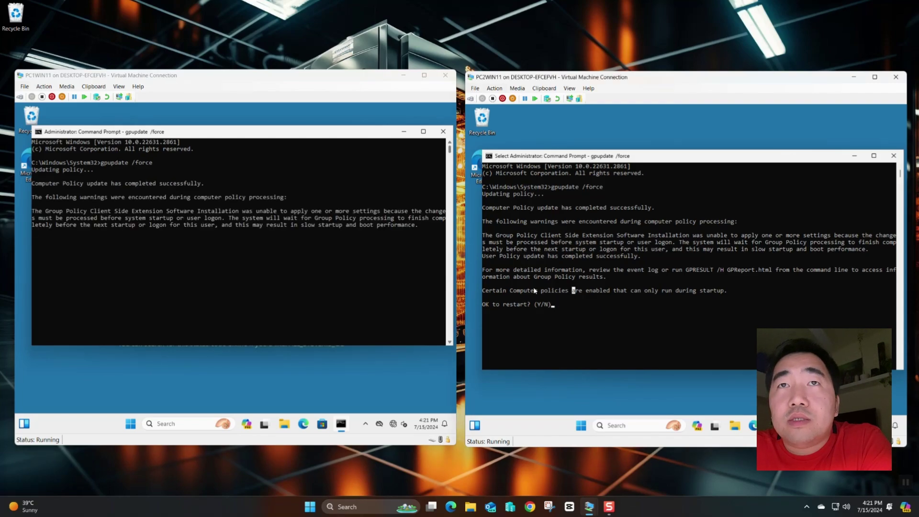
left_click(519, 292)
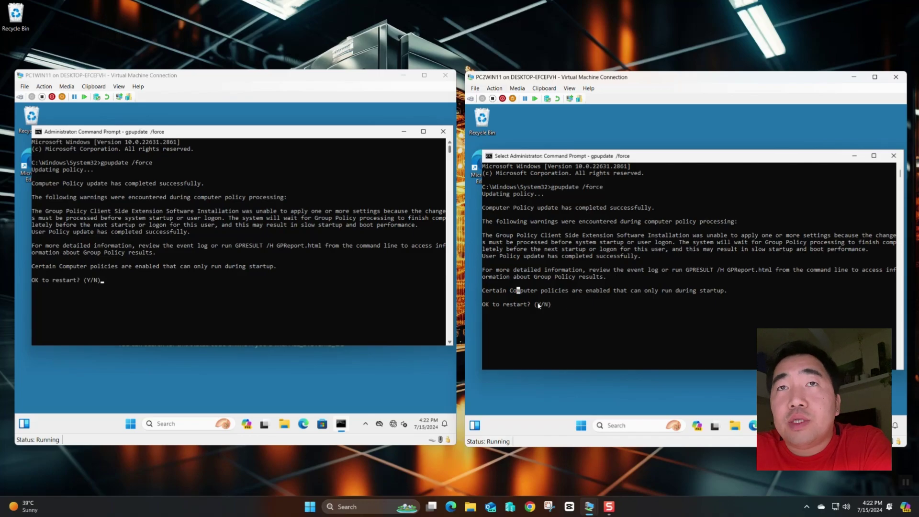
Answer y to the restart question on the second VM and dismiss its sign-out warning
key("Down")
key("Down")
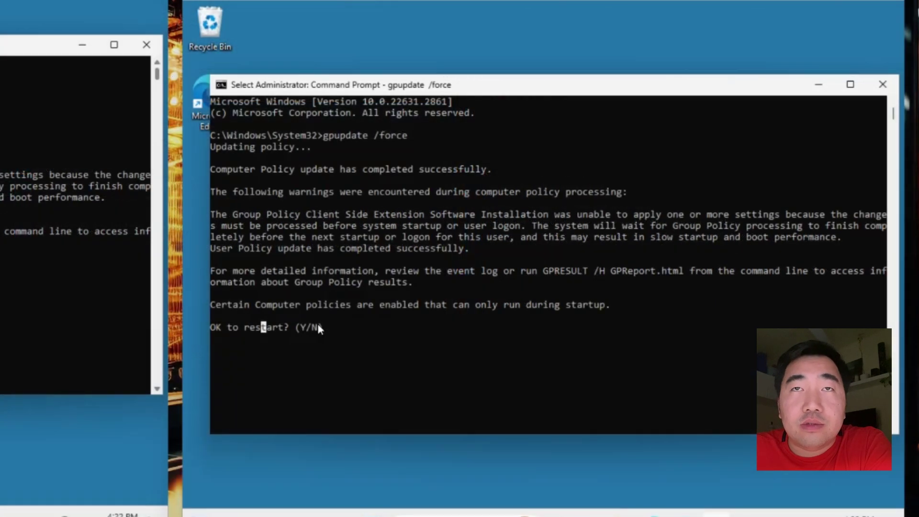
left_click(342, 332)
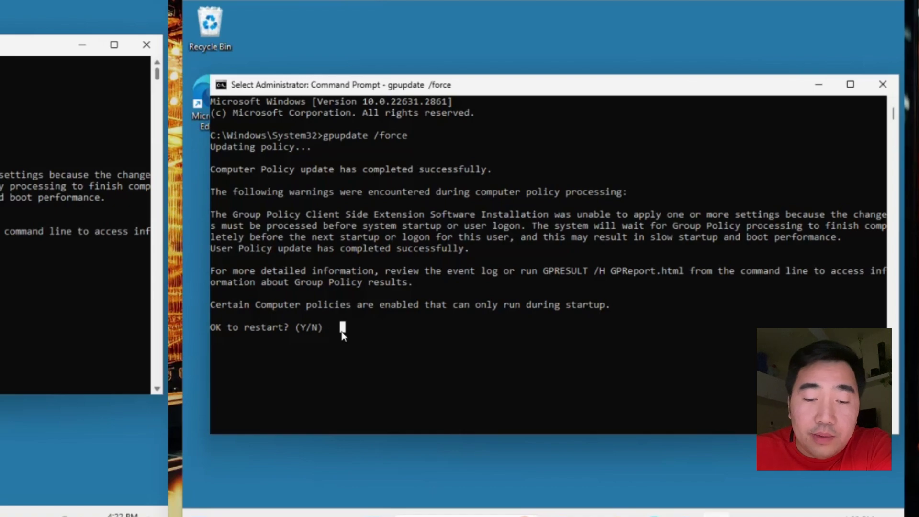
type("y")
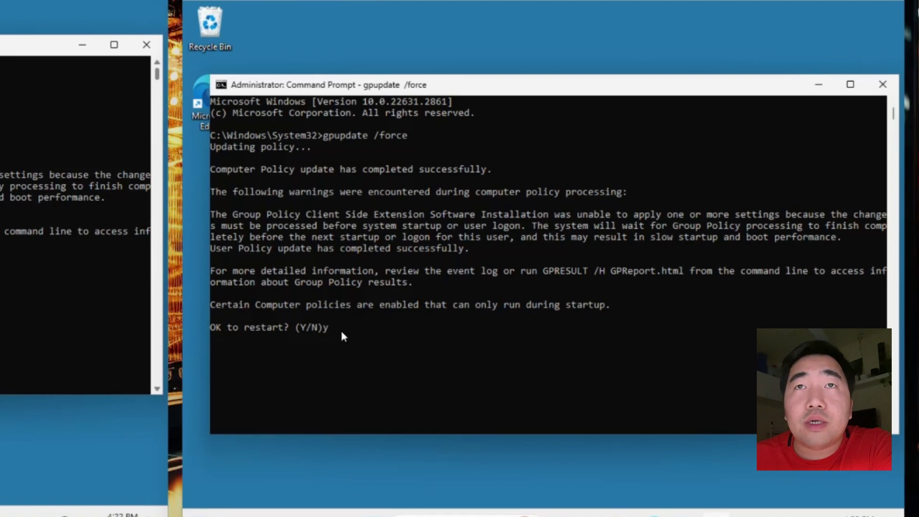
key("Return")
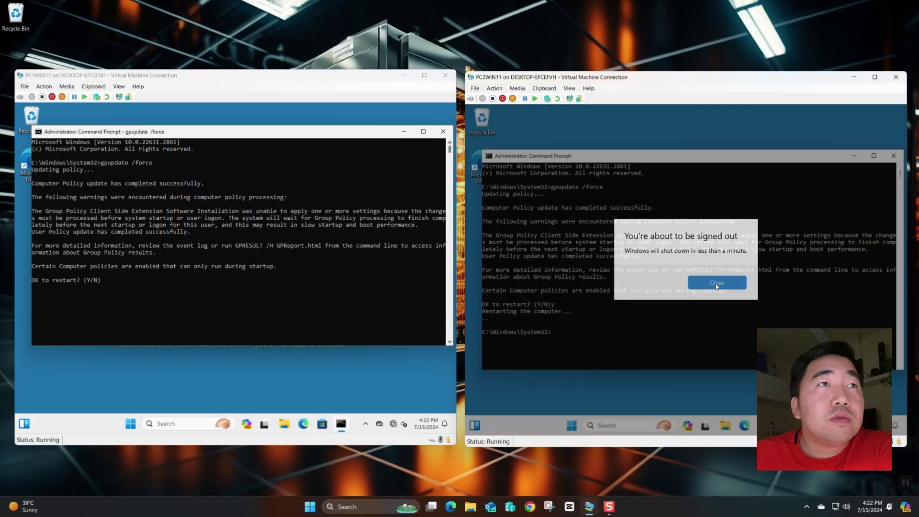
left_click(717, 283)
Answer y to the restart question on the first VM and dismiss its sign-out warning
left_click(238, 290)
type("y")
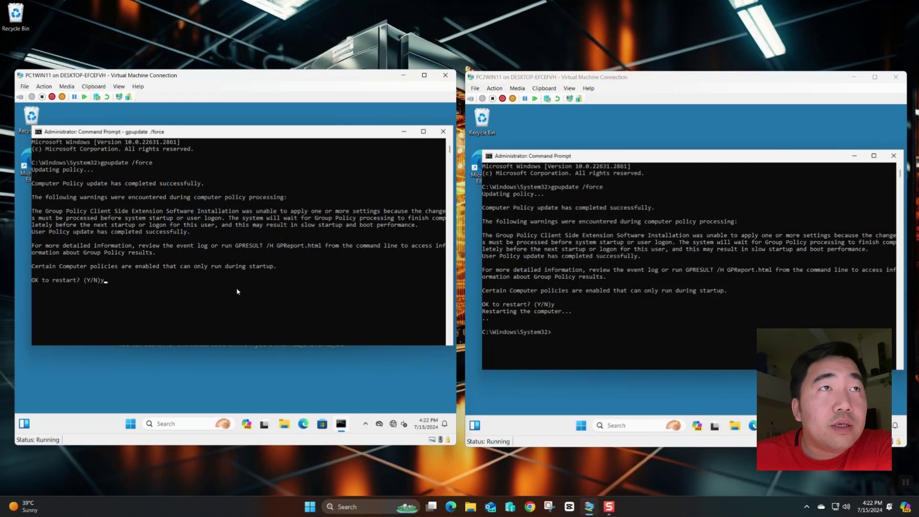
key("Return")
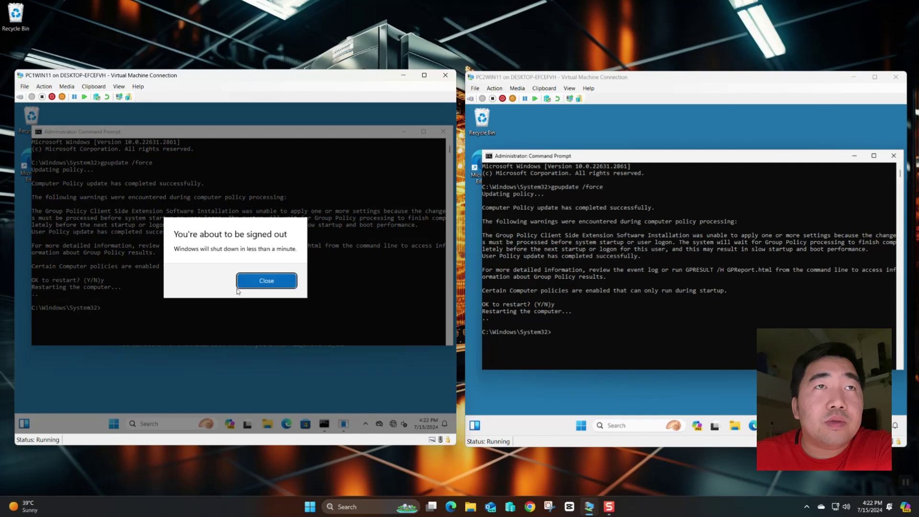
left_click(252, 283)
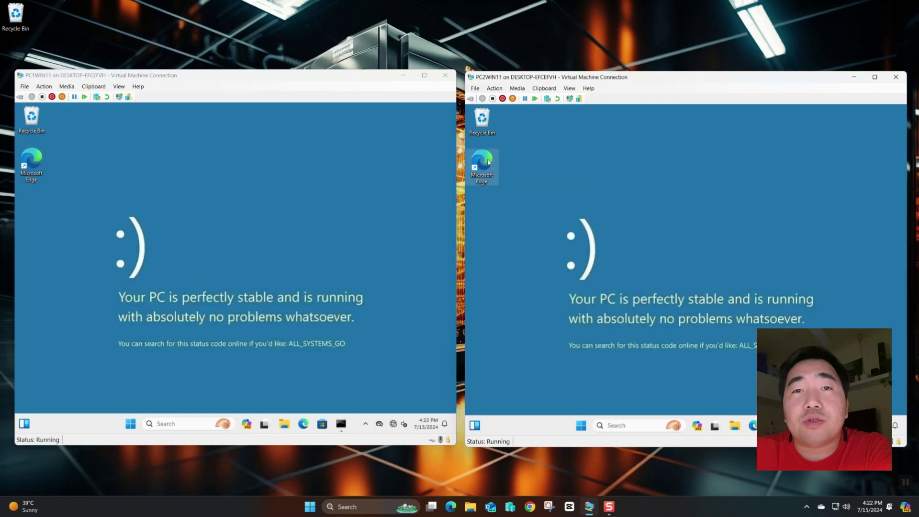
Wait until PC1WIN11 and PC2WIN11 both reboot to their Windows sign-in screens
left_click(25, 195)
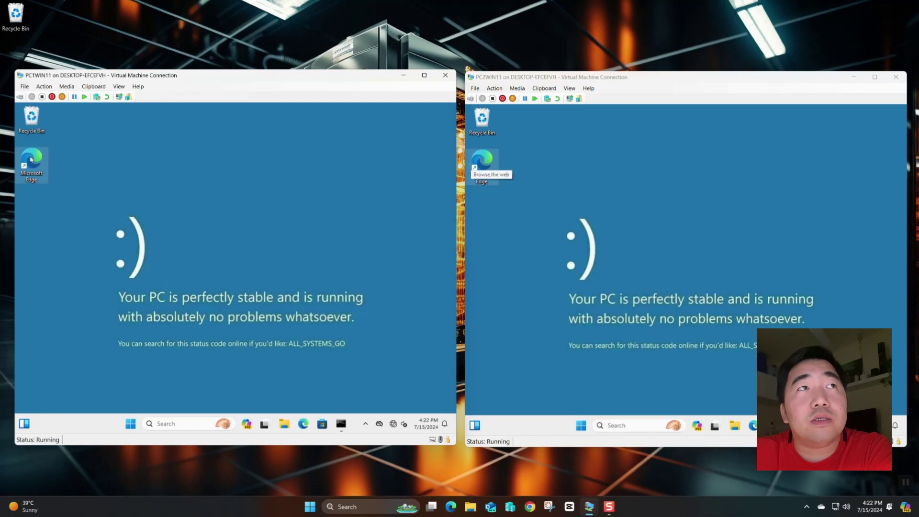
left_click(514, 199)
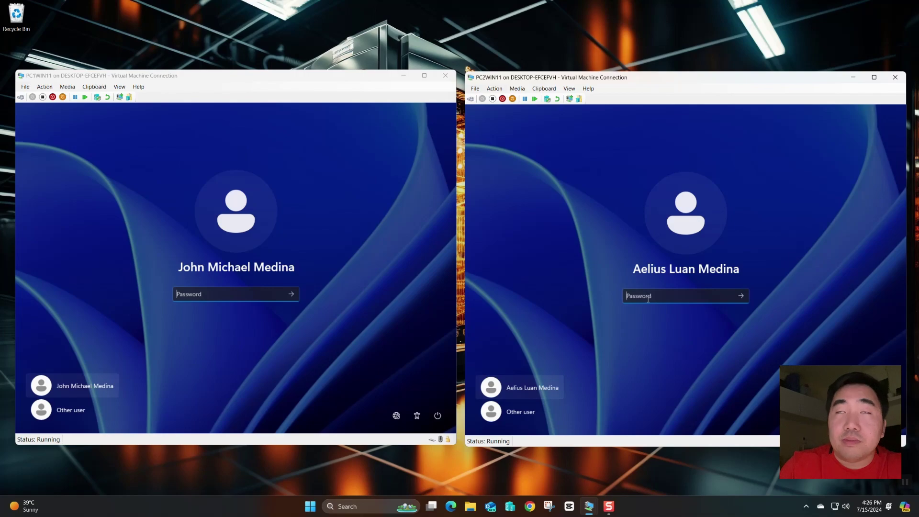
Sign in to PC2WIN11 and then PC1WIN11 with the account password, revealing Firefox and Chrome desktop shortcuts
type("p")
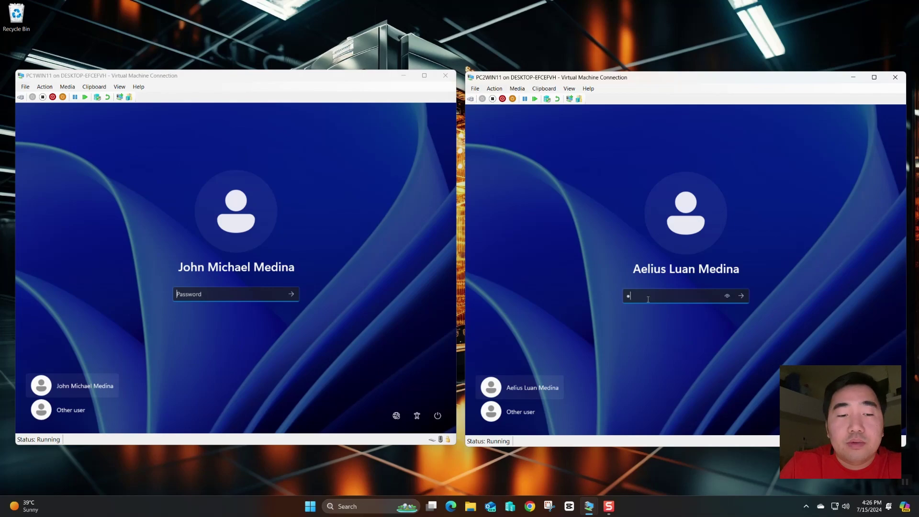
type("assword")
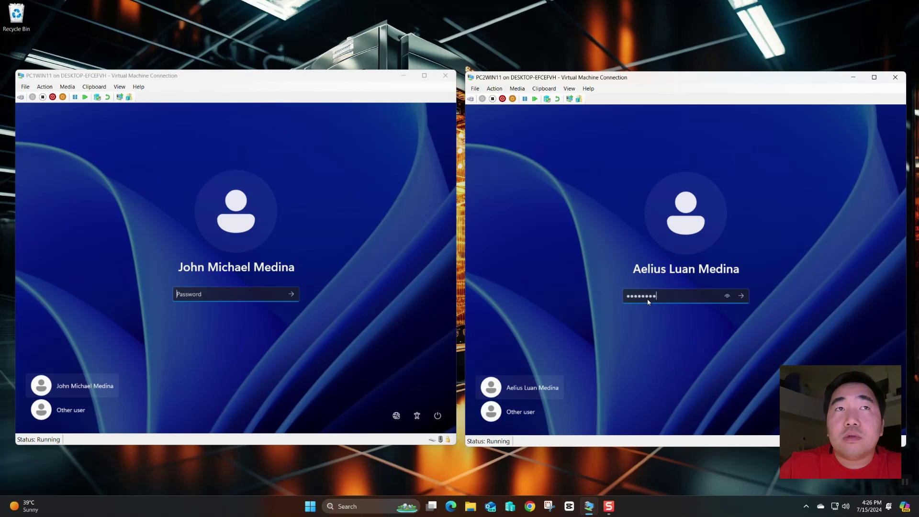
key("Return")
left_click(287, 291)
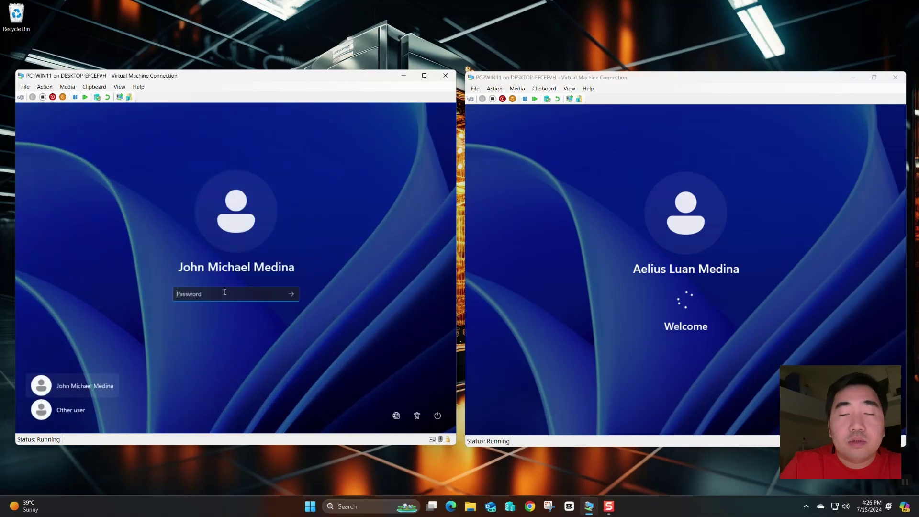
type("password")
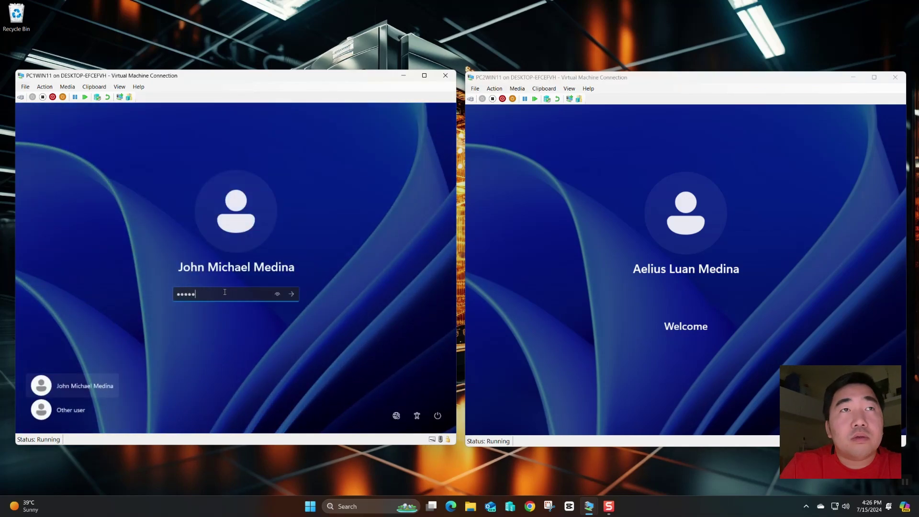
key("Return")
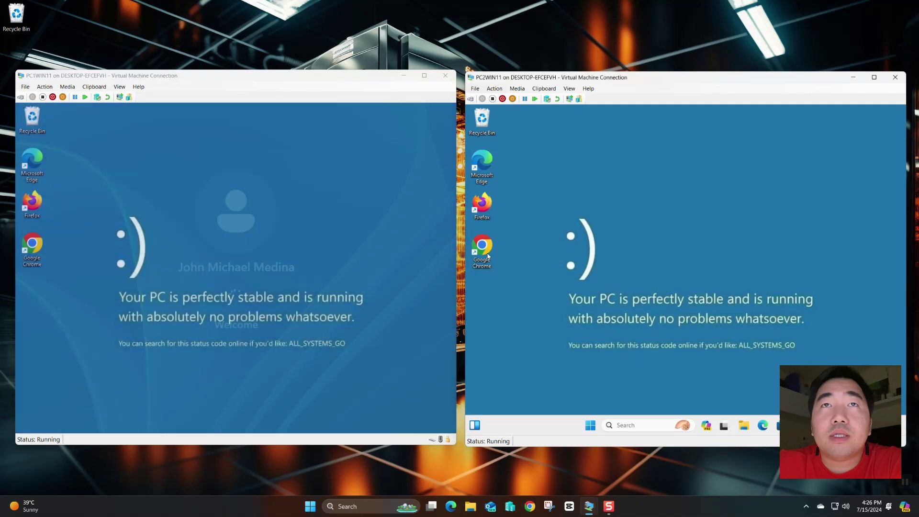
left_click(303, 263)
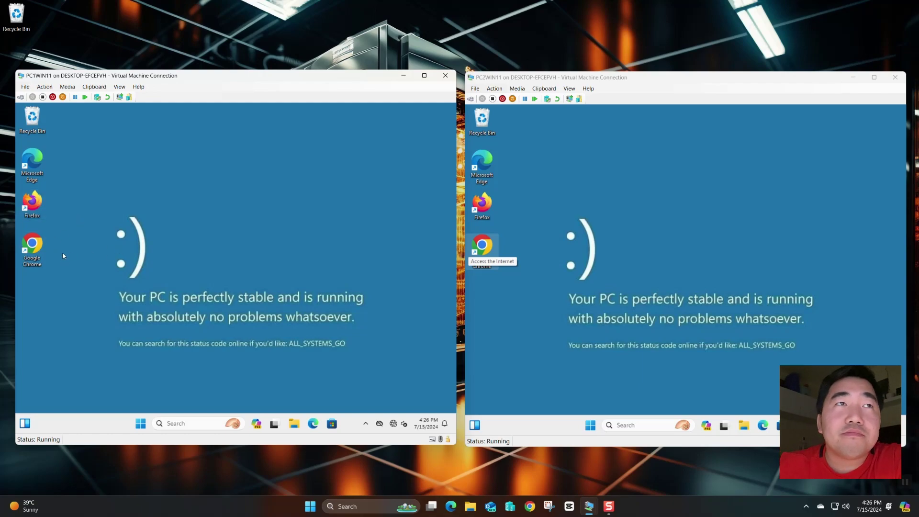
Open Programs and Features on PC1WIN11 by searching appwiz.cpl
left_click(211, 423)
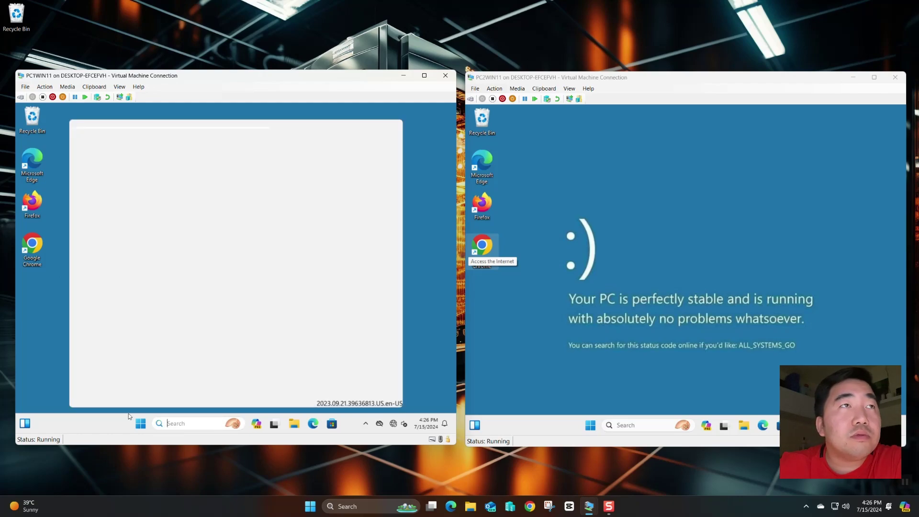
left_click(39, 335)
left_click(173, 421)
left_click(140, 424)
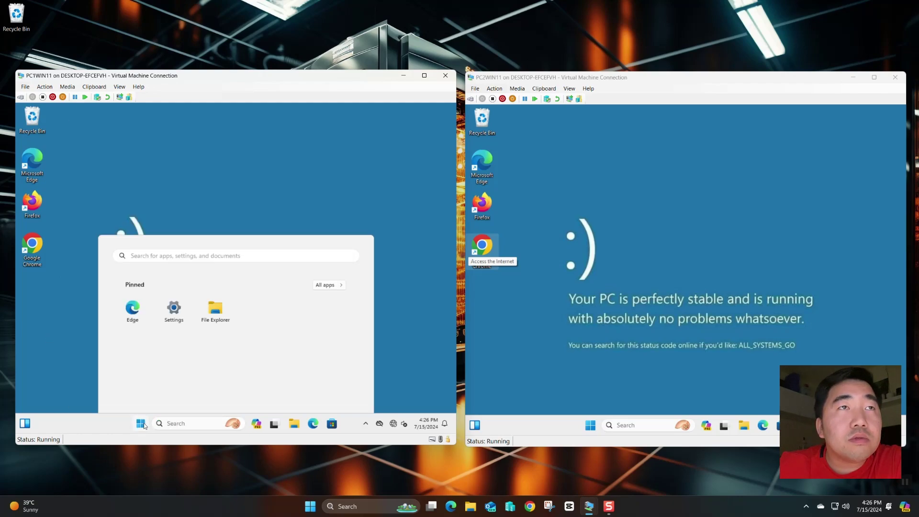
left_click(174, 425)
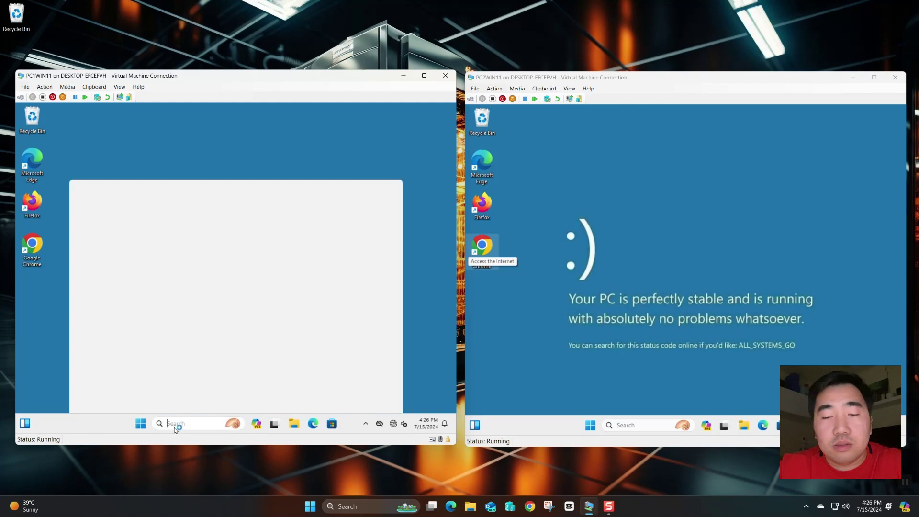
type("appwi")
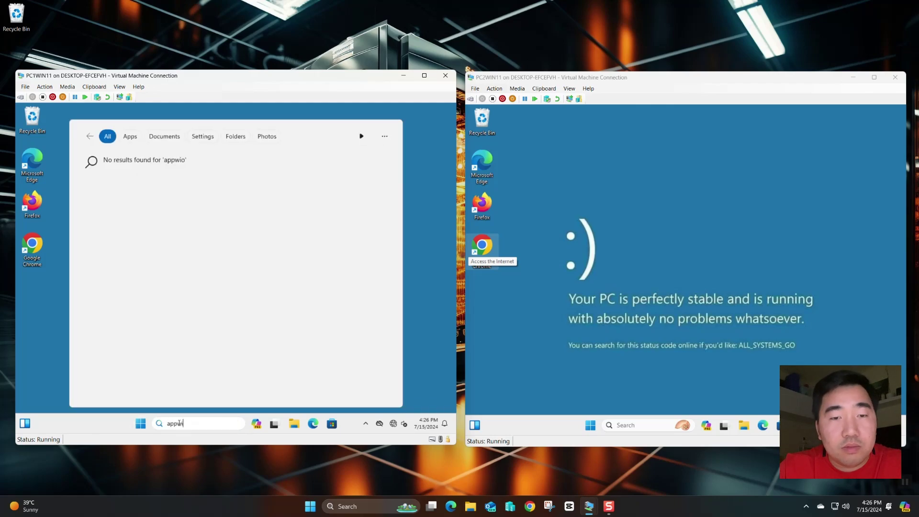
type("z.cpl")
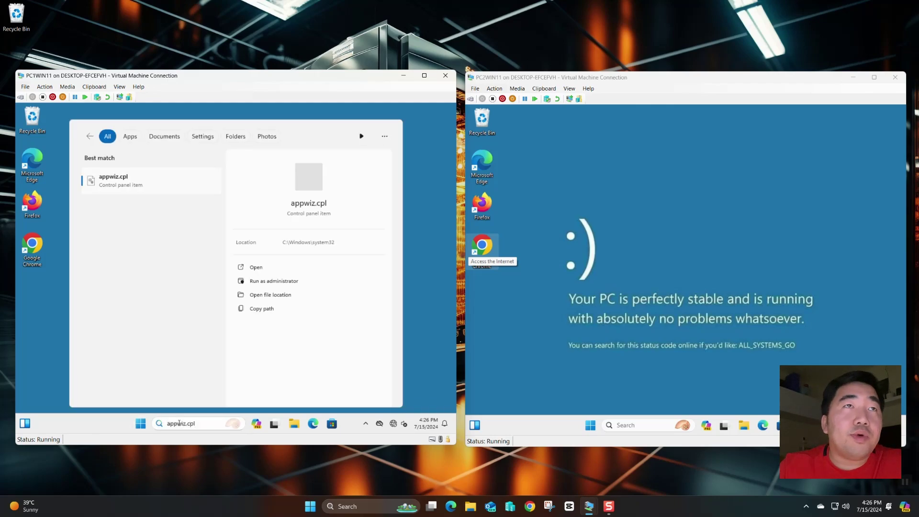
key("Return")
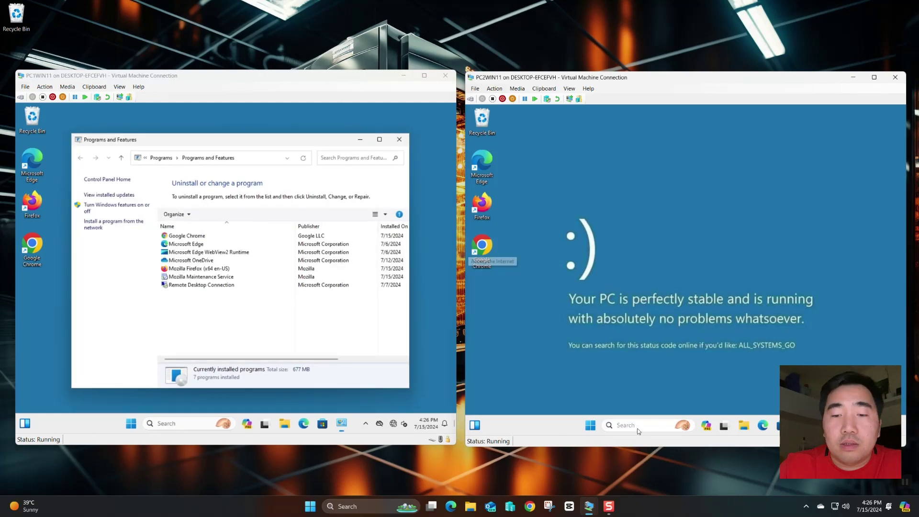
Open appwiz.cpl on PC2WIN11 and confirm Google Chrome and Mozilla Firefox (x64 en-US) are installed 7/15/2024
left_click(637, 425)
type("appwiz.cpl")
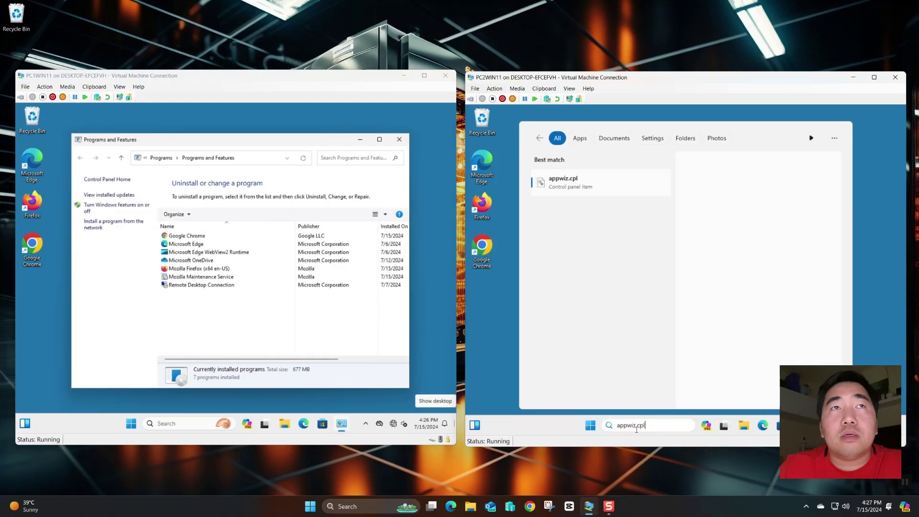
key("Return")
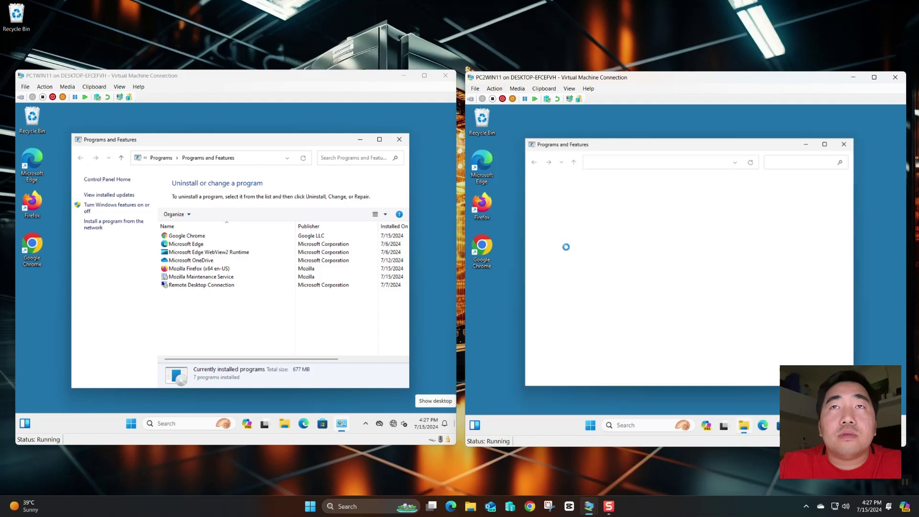
left_click(629, 239)
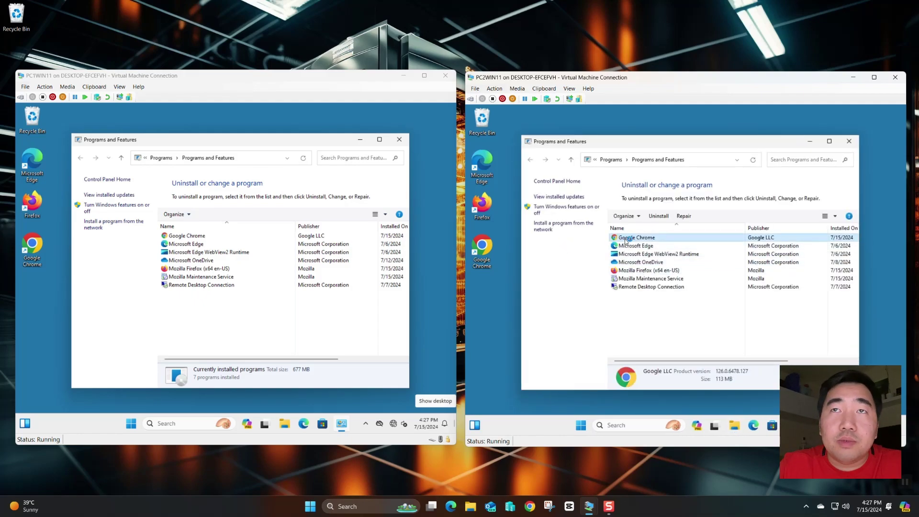
left_click(631, 271)
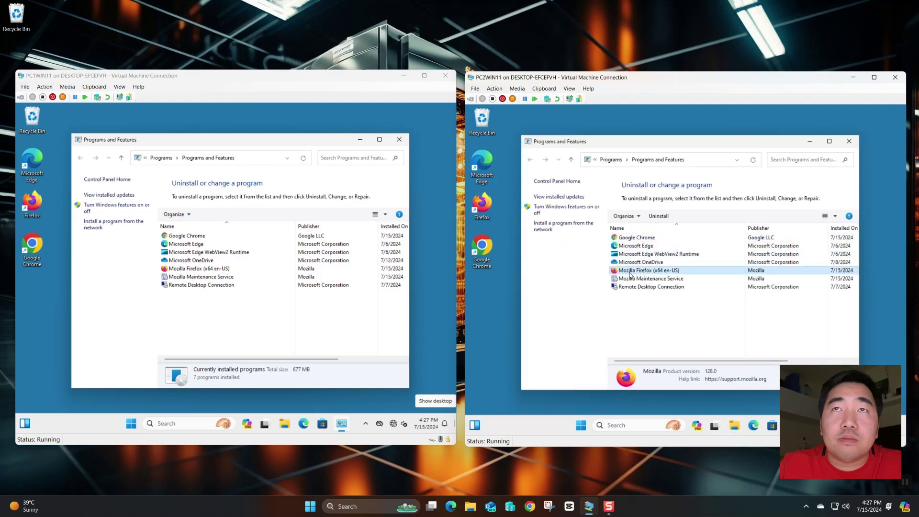
Confirm Mozilla Firefox and Google Chrome are listed as installed 7/15/2024 on PC1WIN11
left_click(190, 269)
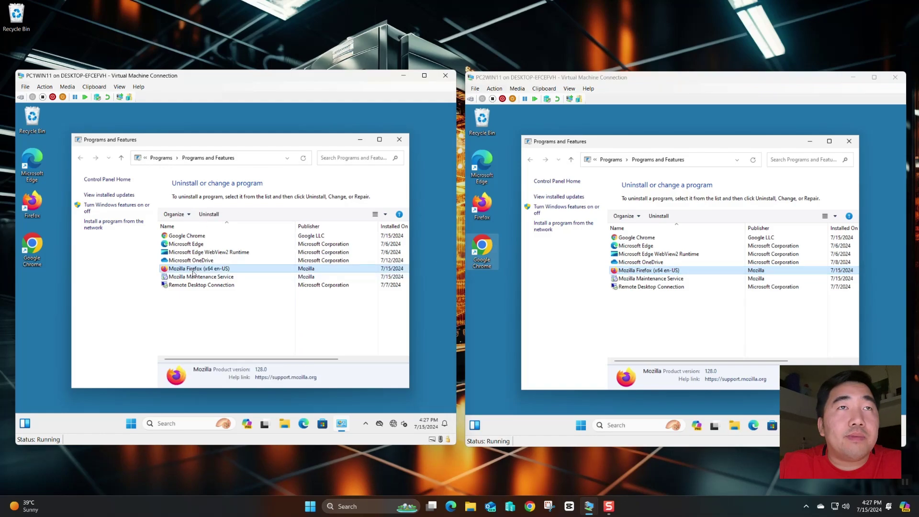
left_click(182, 237)
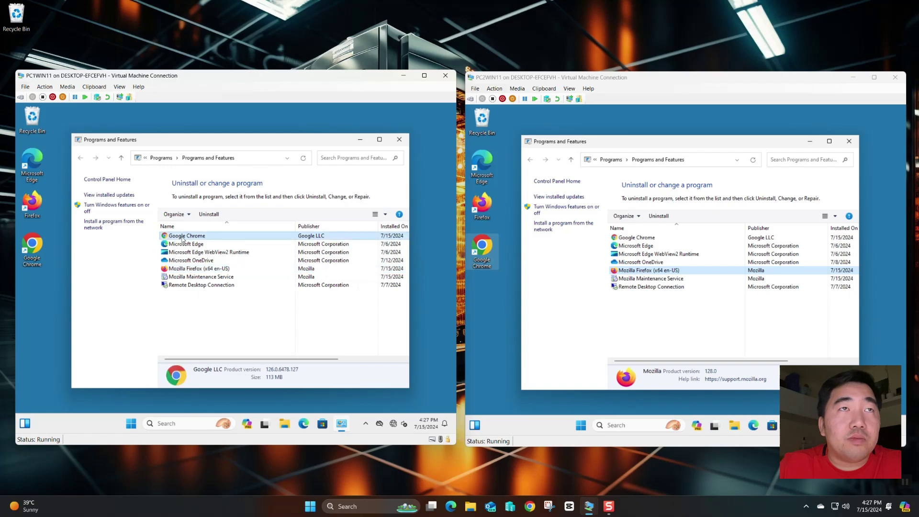
left_click(181, 271)
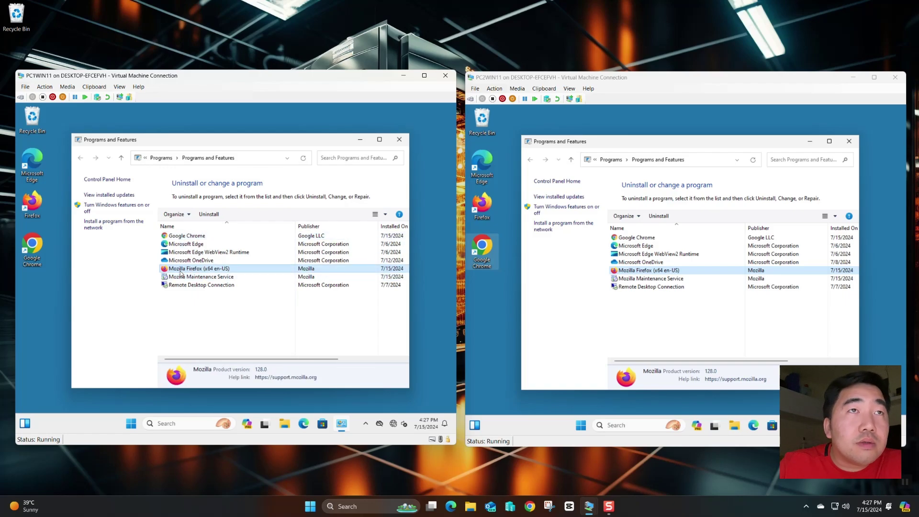
left_click(240, 316)
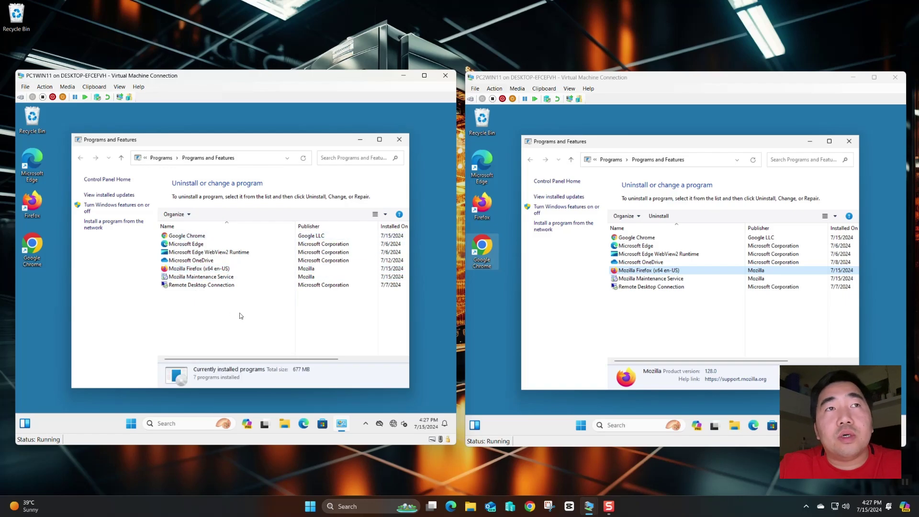